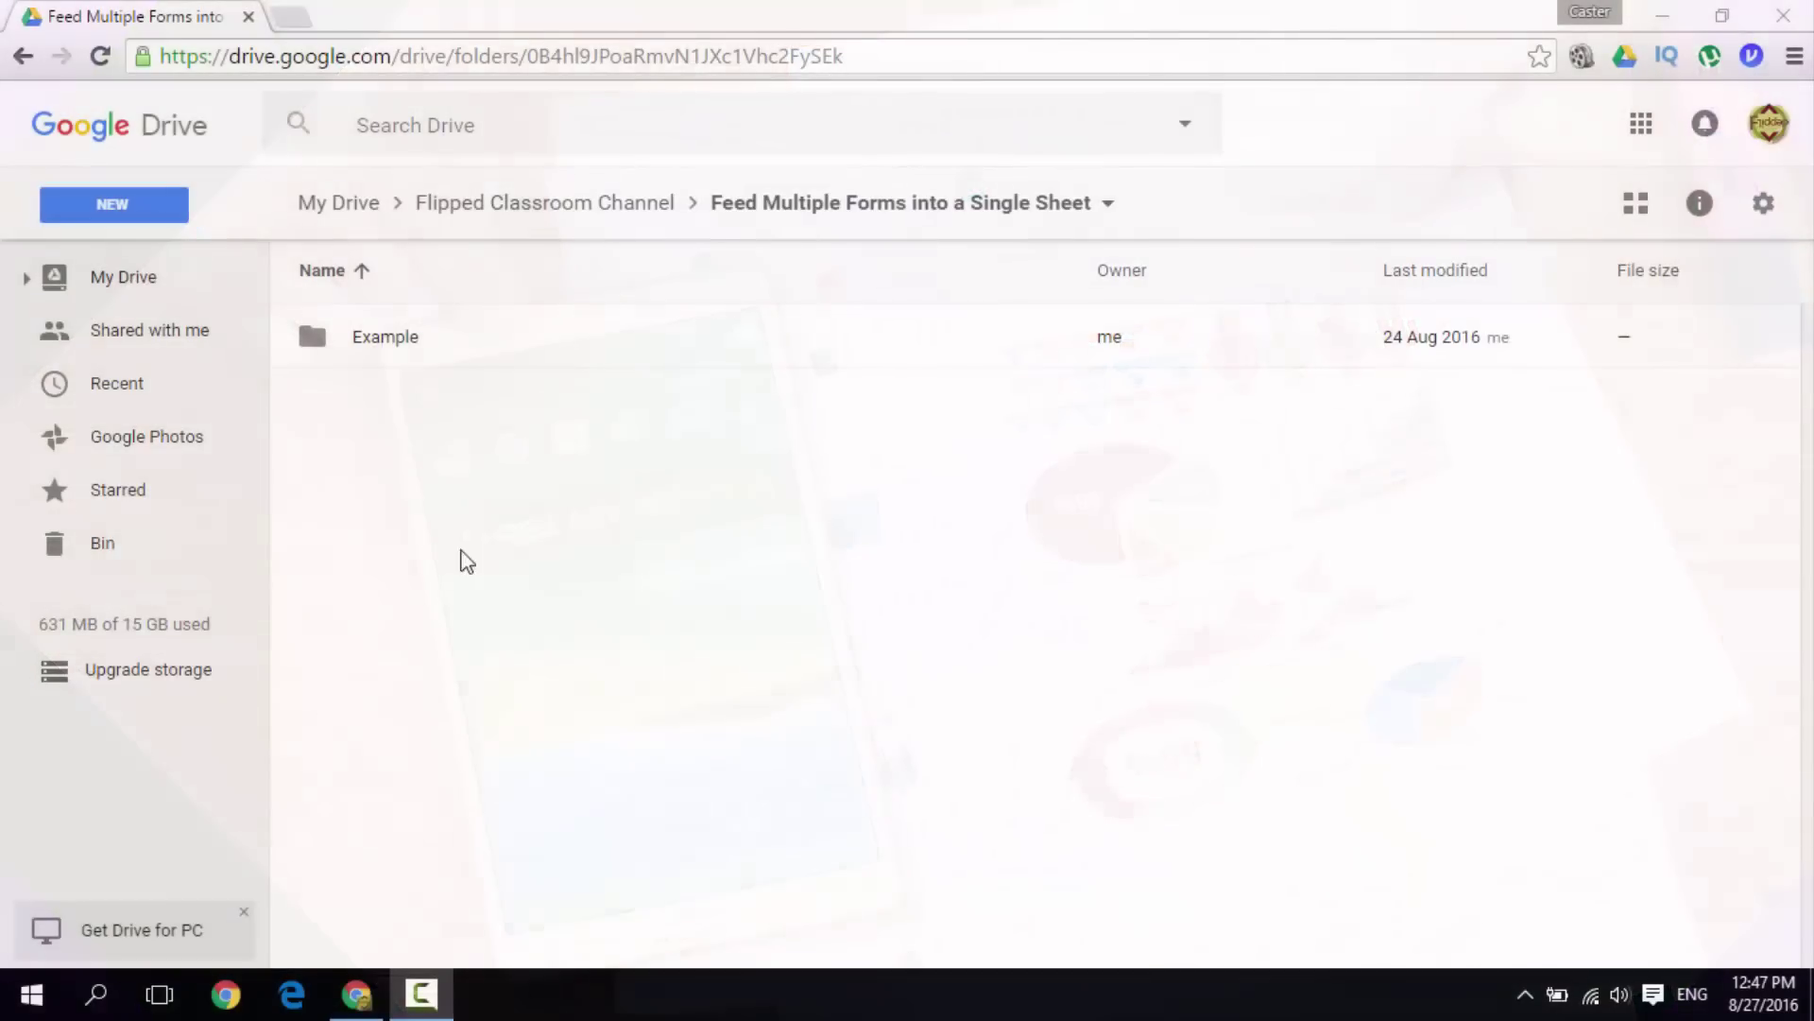
- Create a Google Sheets spreadsheet in the current Drive folder and name it "Contact Information"
{"action": "right_click", "coordinate": [357, 416]}
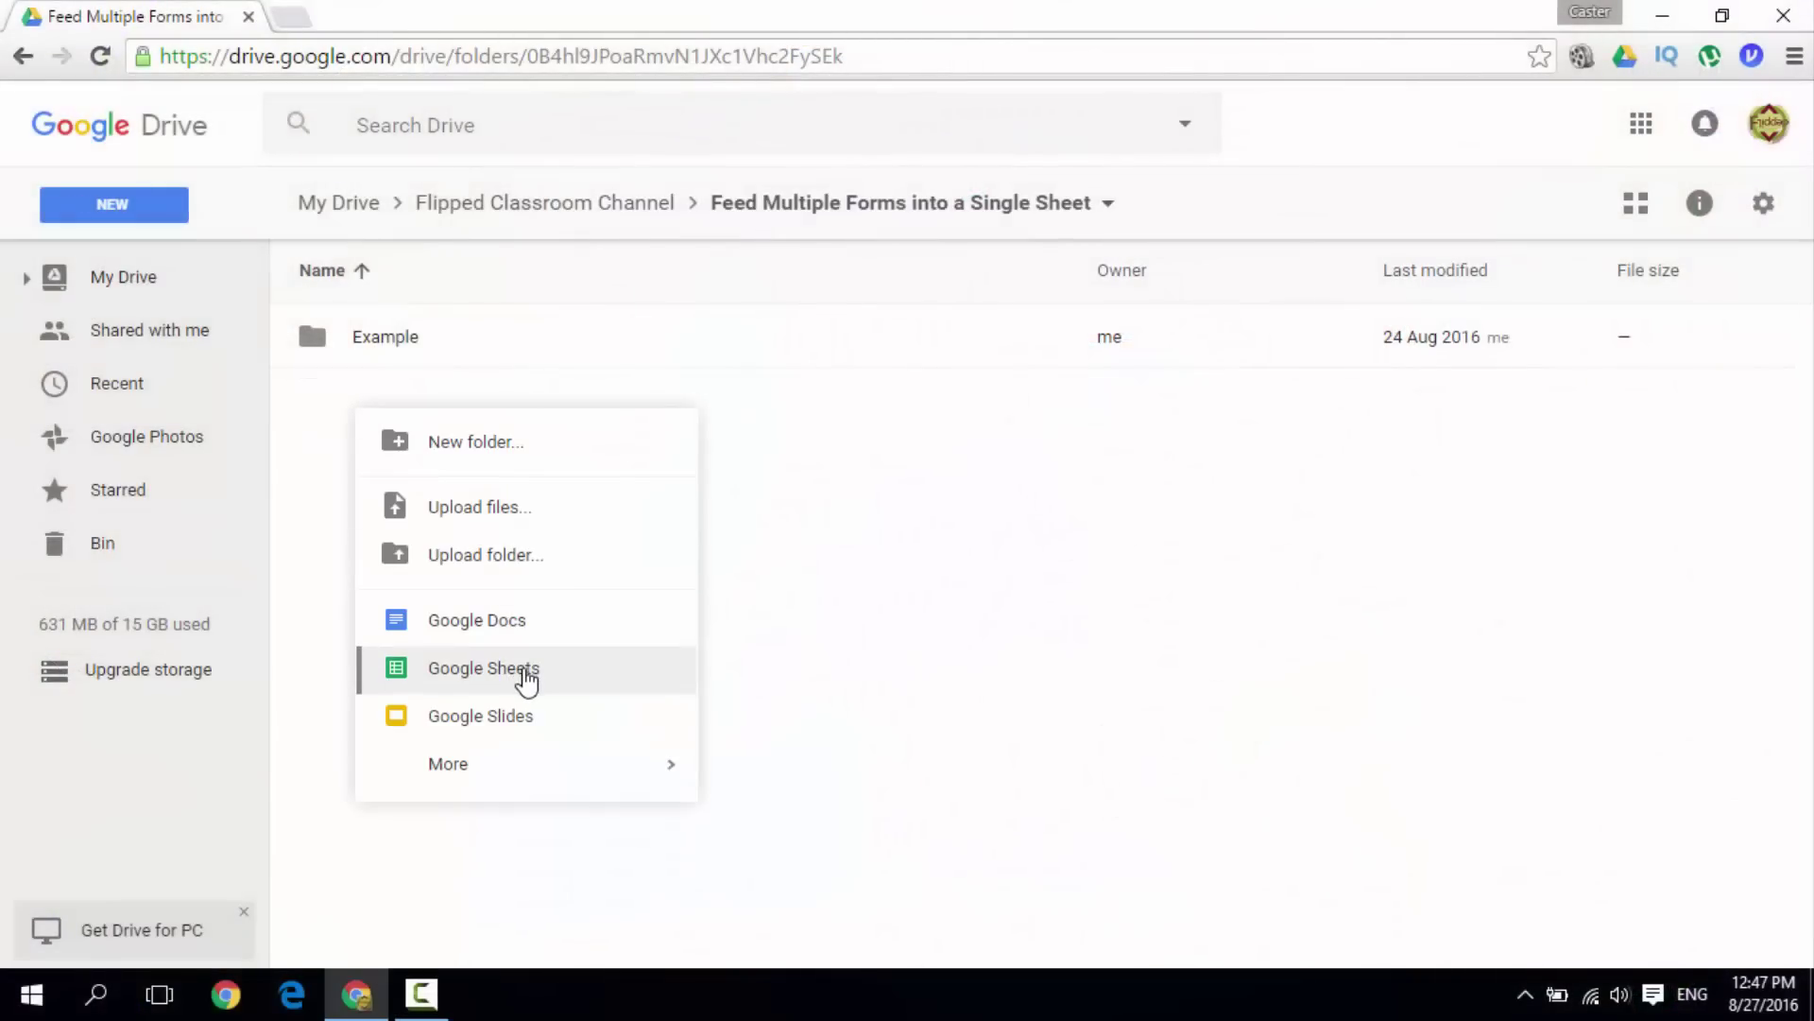
{"action": "left_click", "coordinate": [527, 678]}
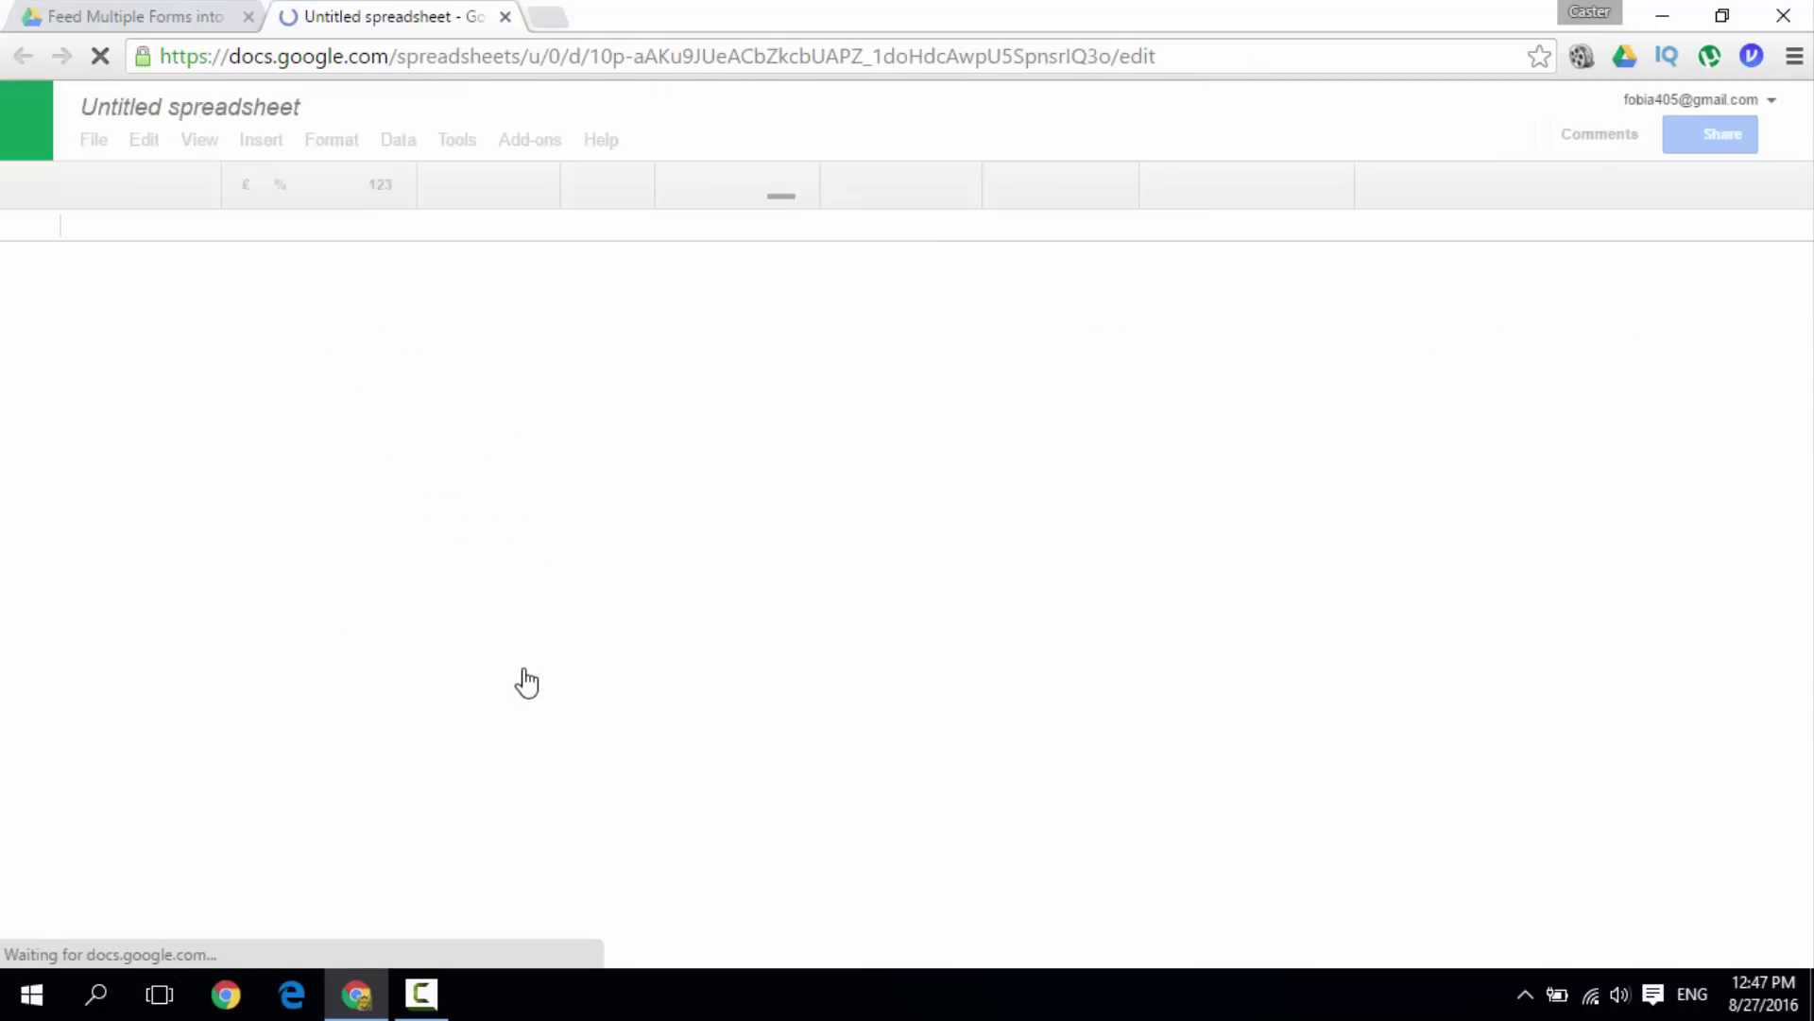
{"action": "left_click", "coordinate": [223, 111]}
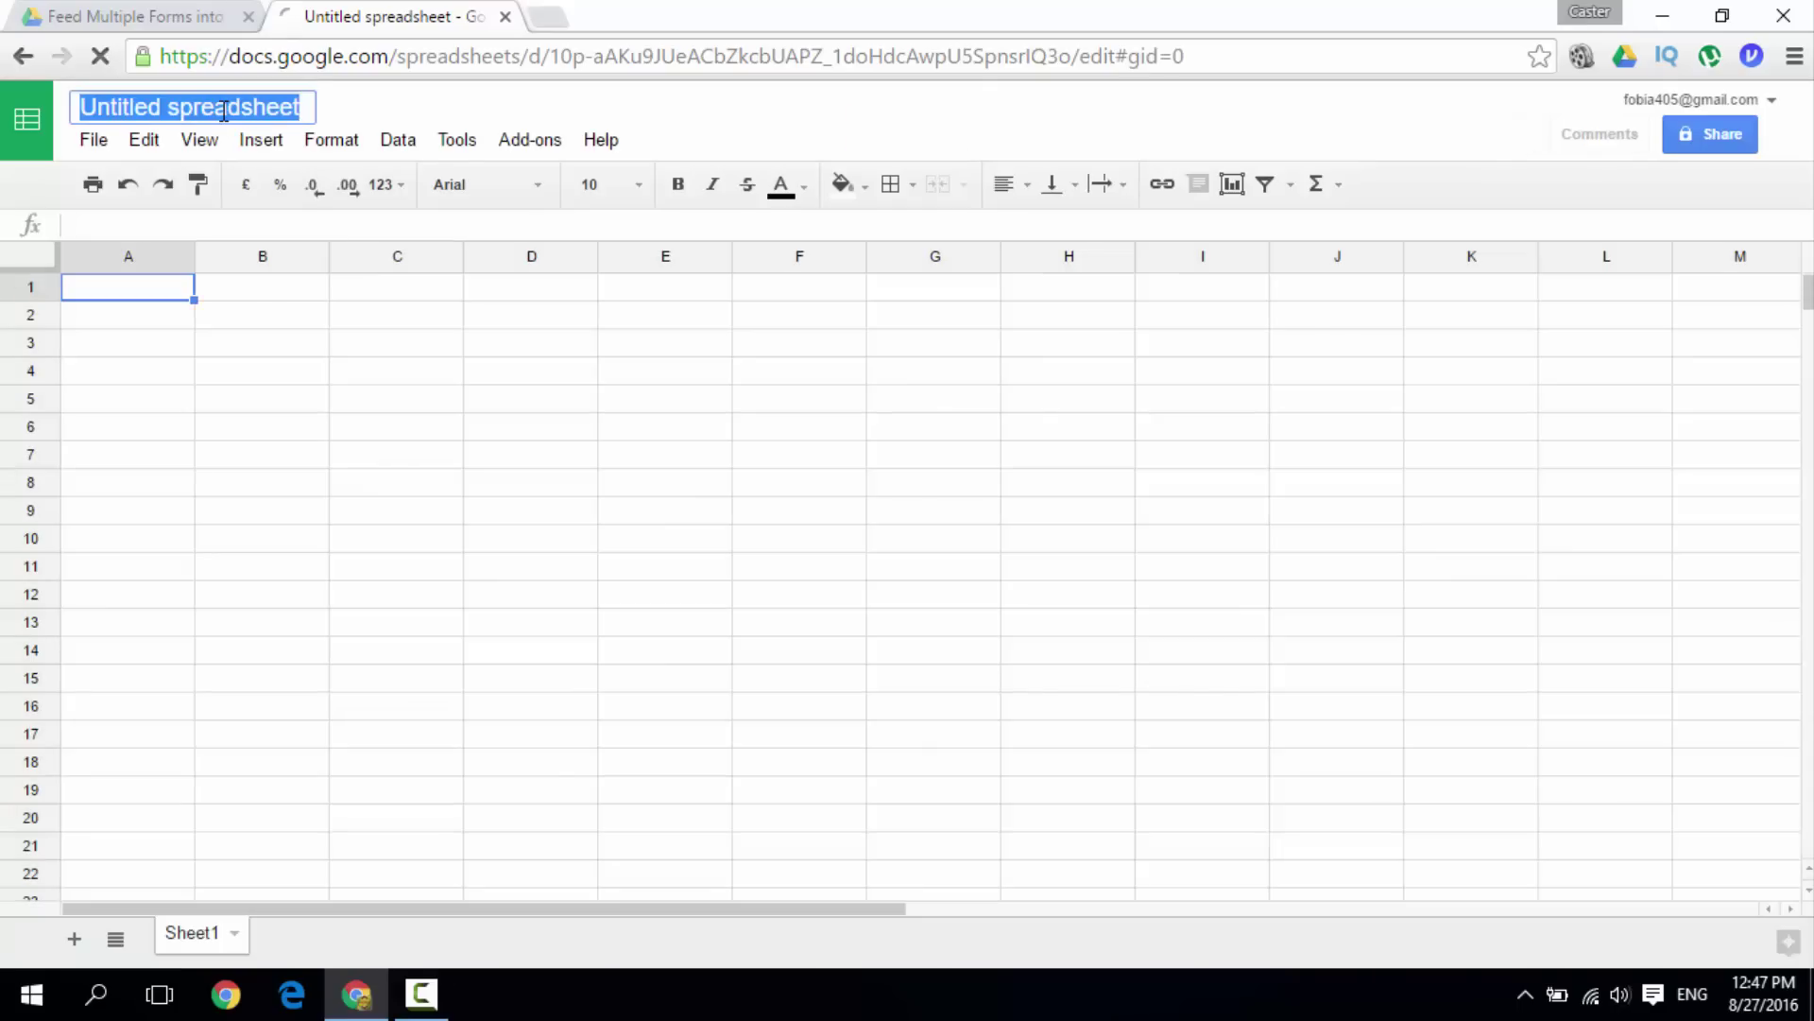
{"action": "type", "text": "Contact Information"}
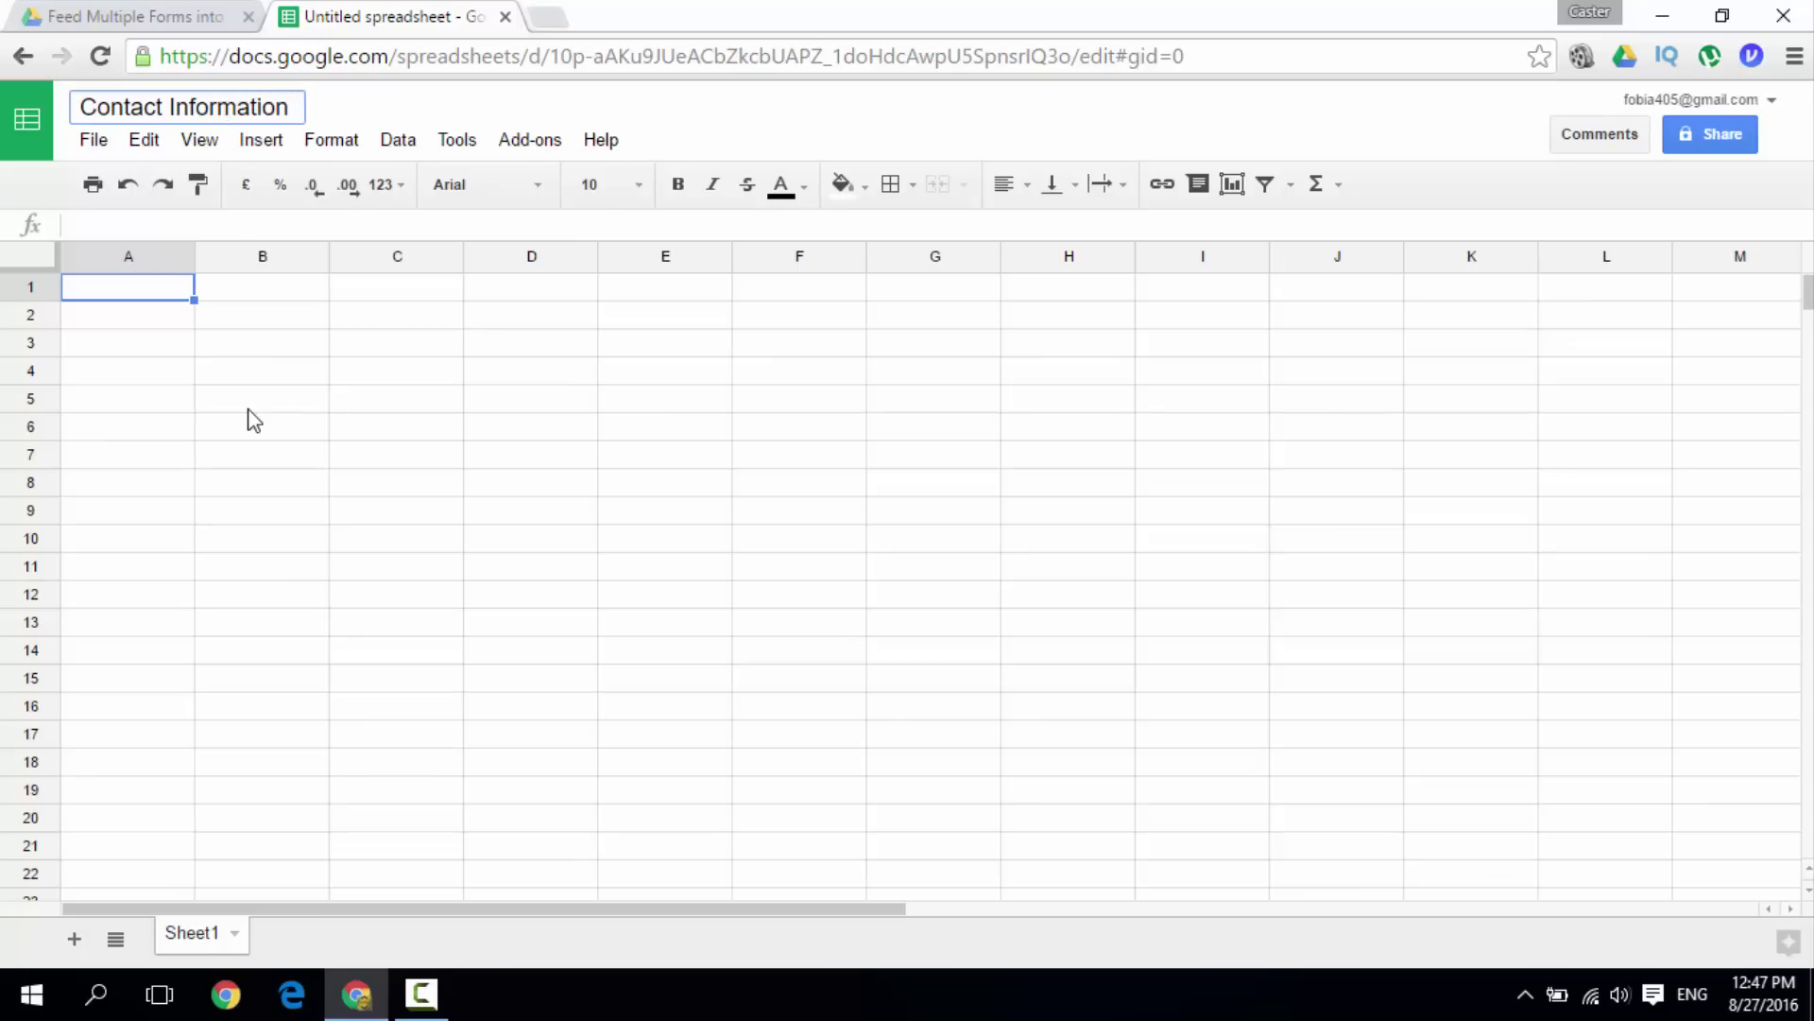
{"action": "left_click", "coordinate": [168, 376]}
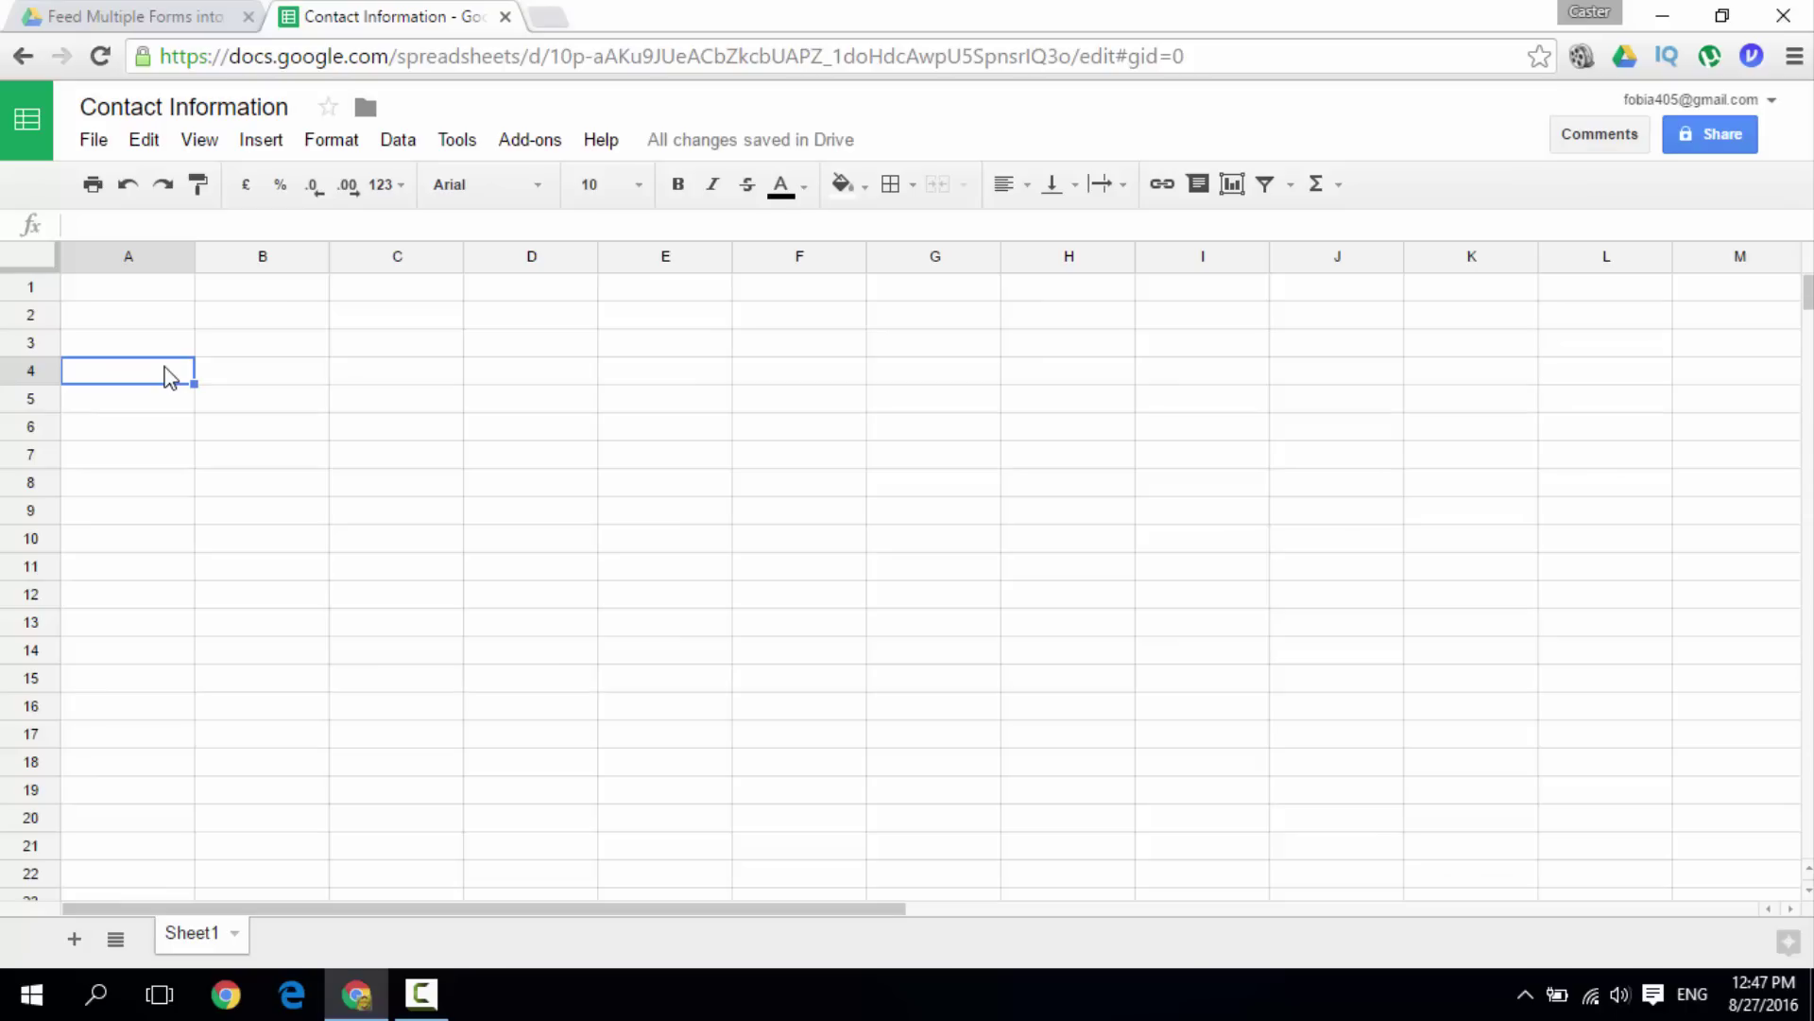
{"action": "left_click", "coordinate": [157, 323]}
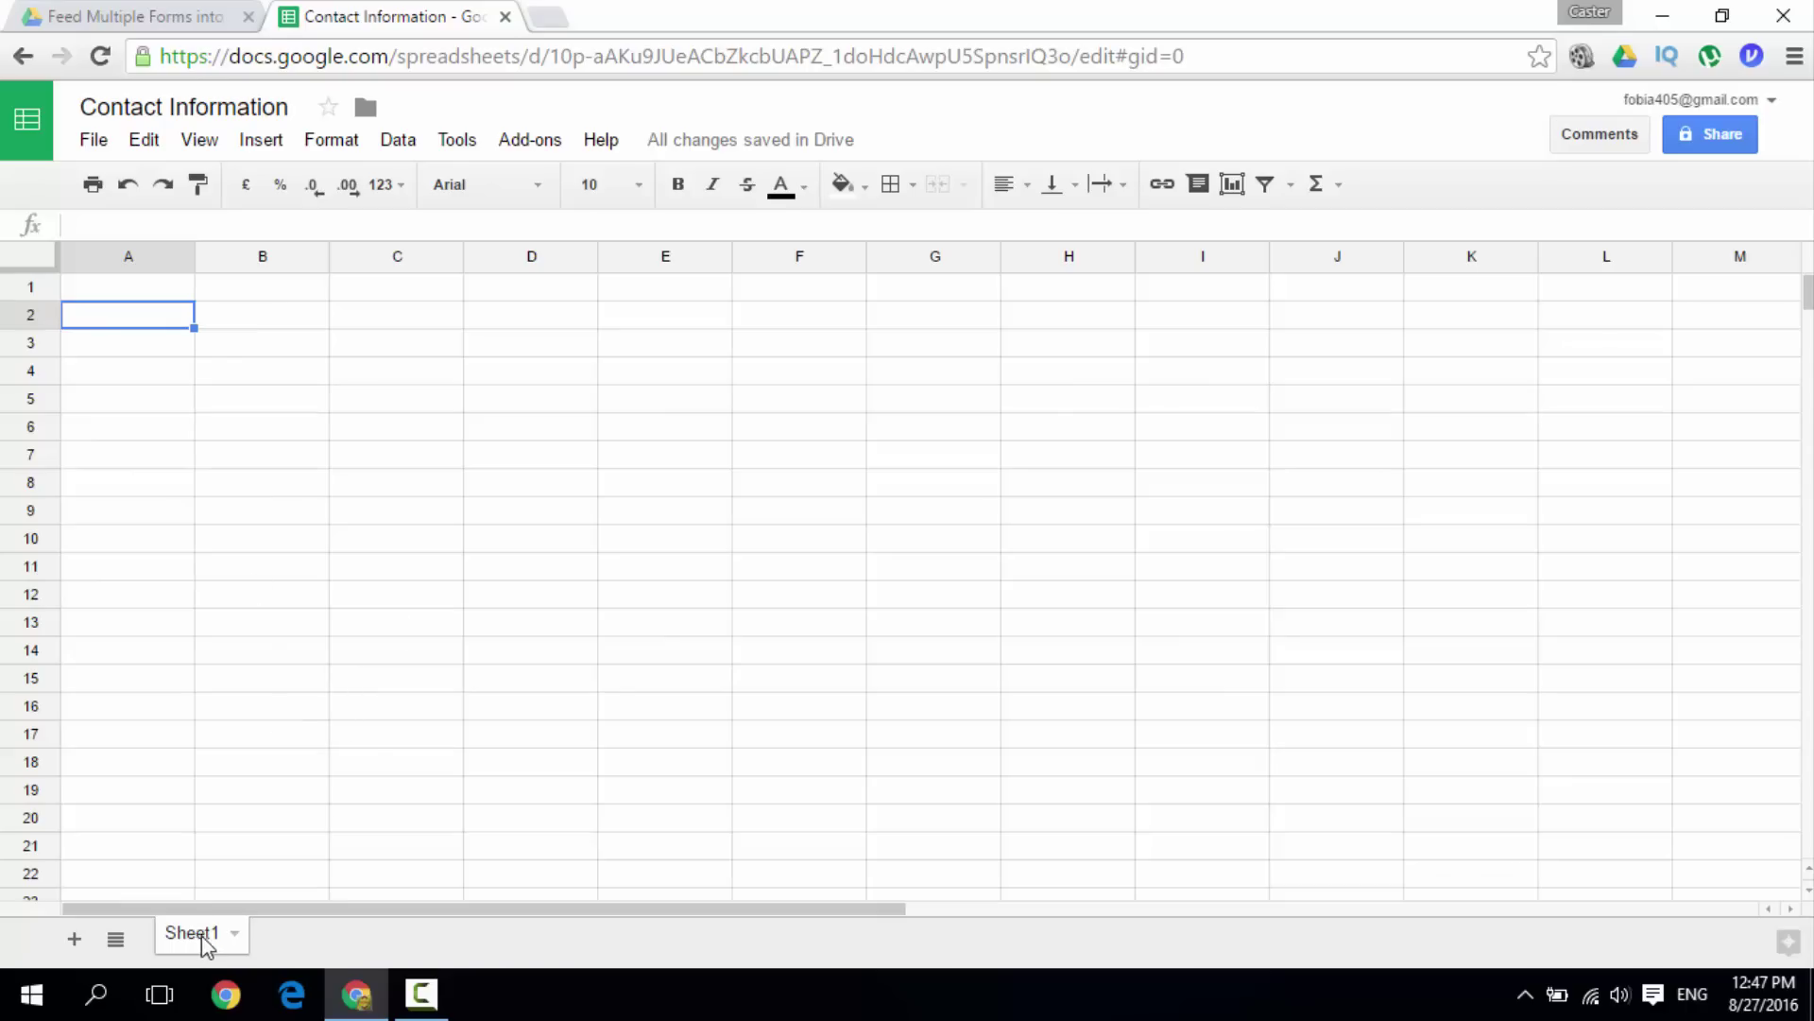
{"action": "left_click", "coordinate": [233, 938]}
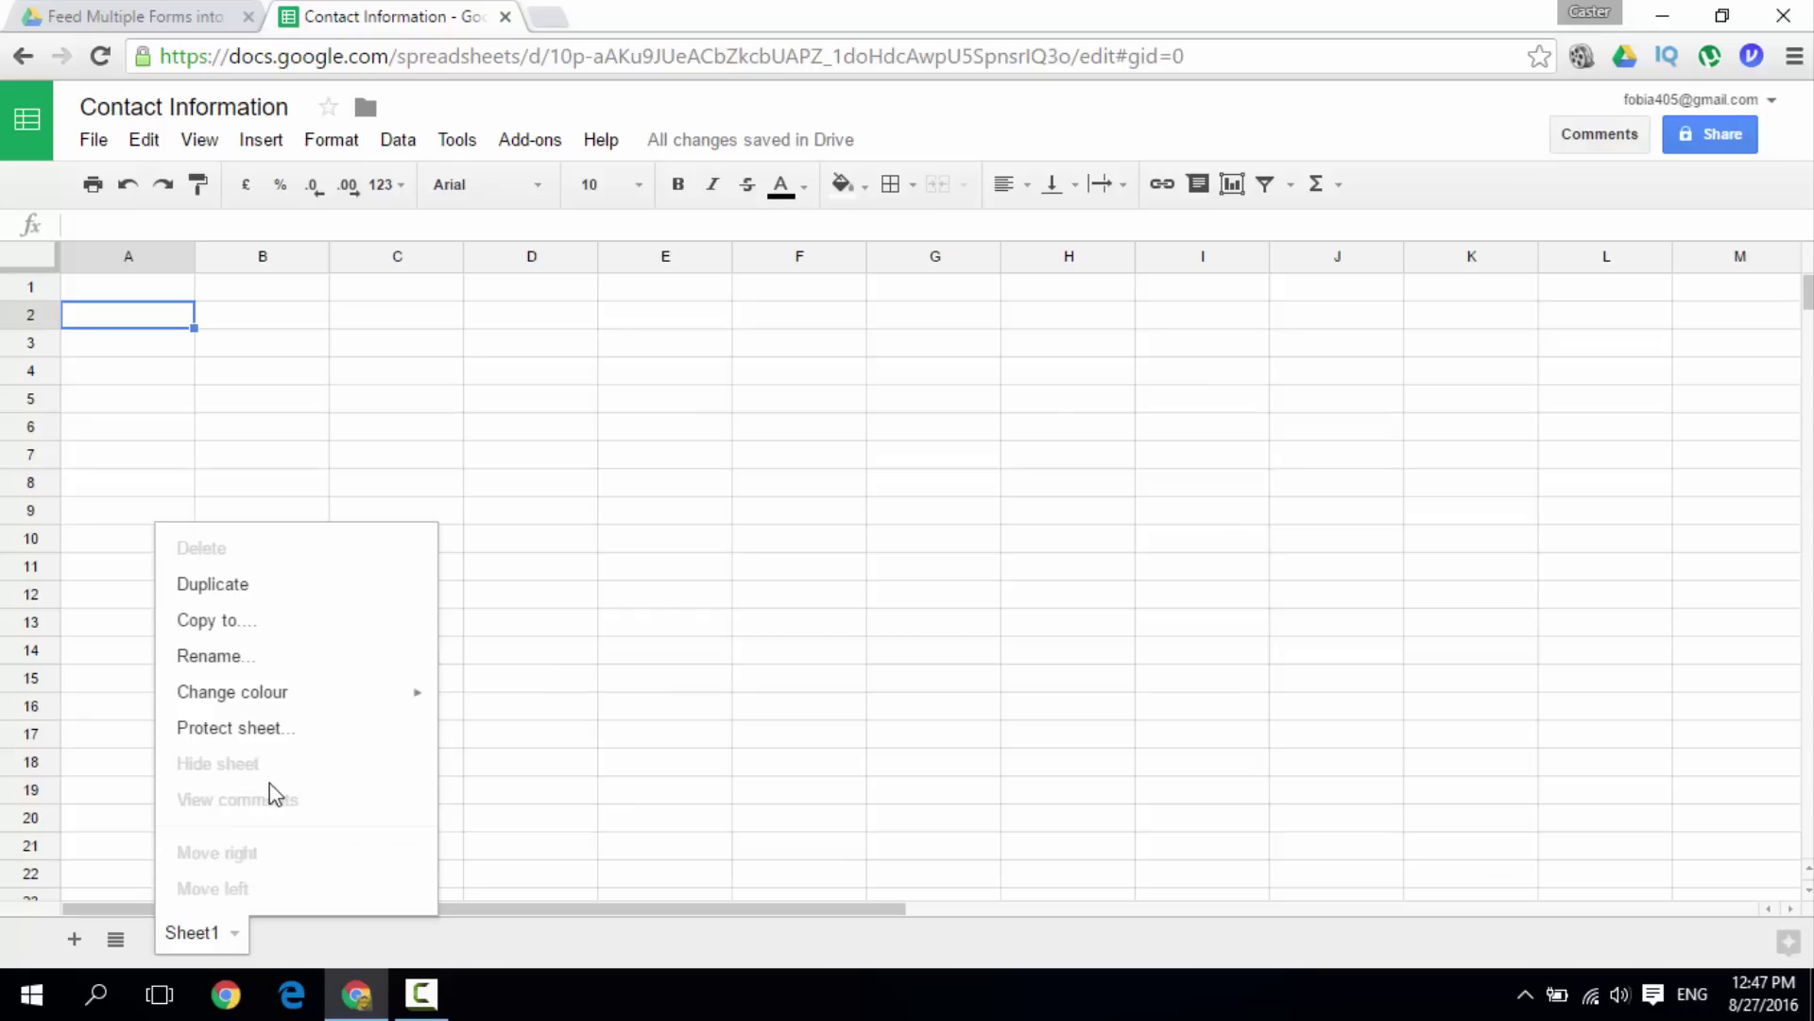
{"action": "left_click", "coordinate": [305, 945]}
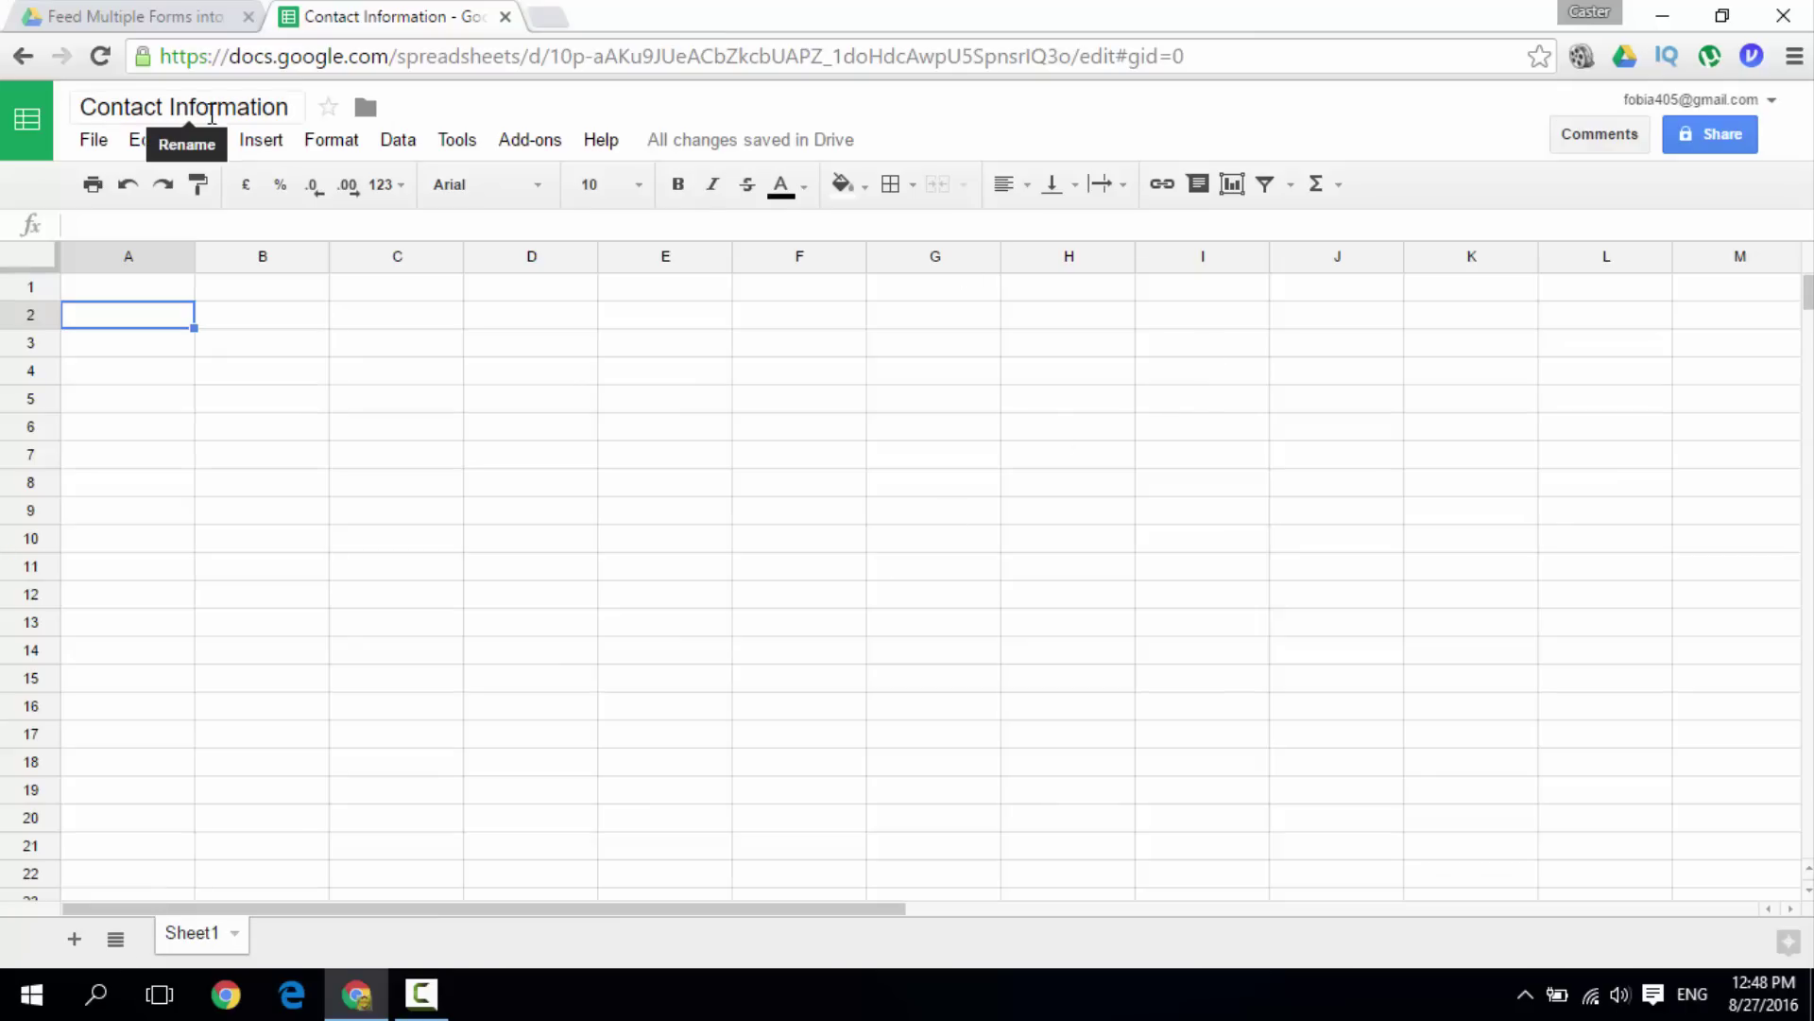
- Close the spreadsheet and create a Google Form in the same Drive folder with the title "Workshop one"
{"action": "left_click", "coordinate": [505, 17]}
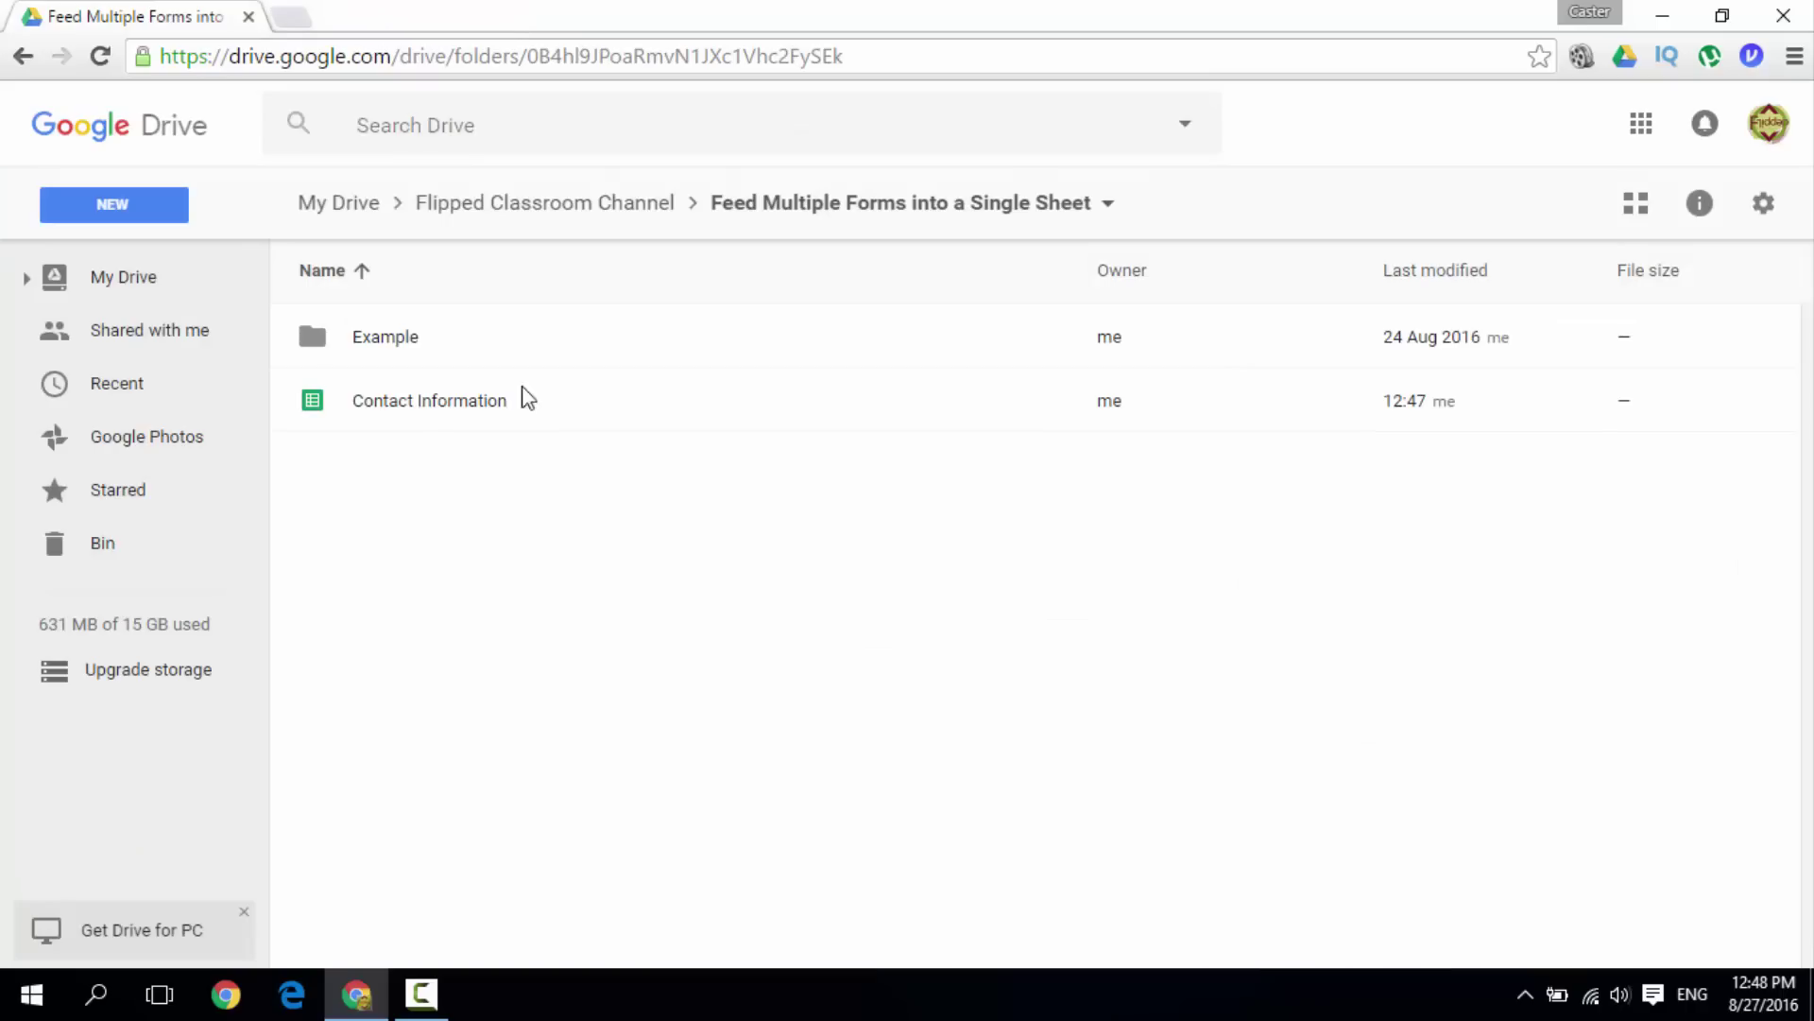
{"action": "right_click", "coordinate": [430, 517]}
{"action": "mouse_move", "coordinate": [635, 879]}
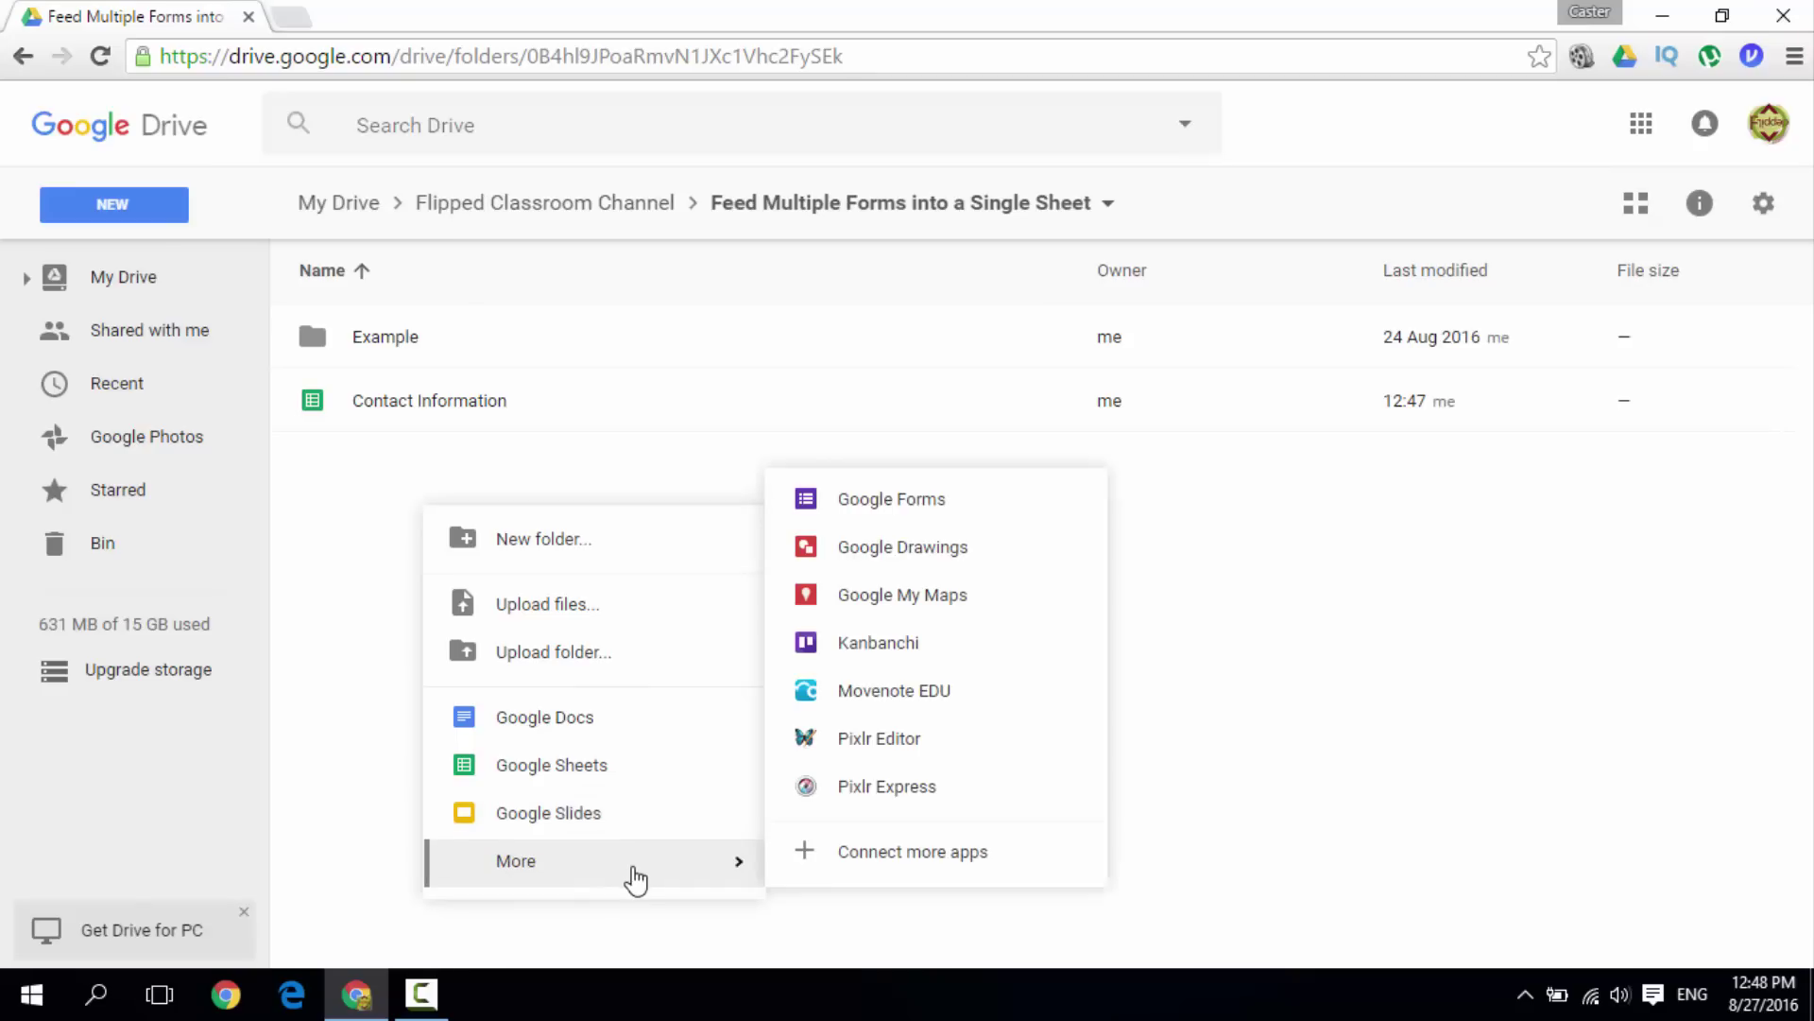
{"action": "left_click", "coordinate": [959, 519]}
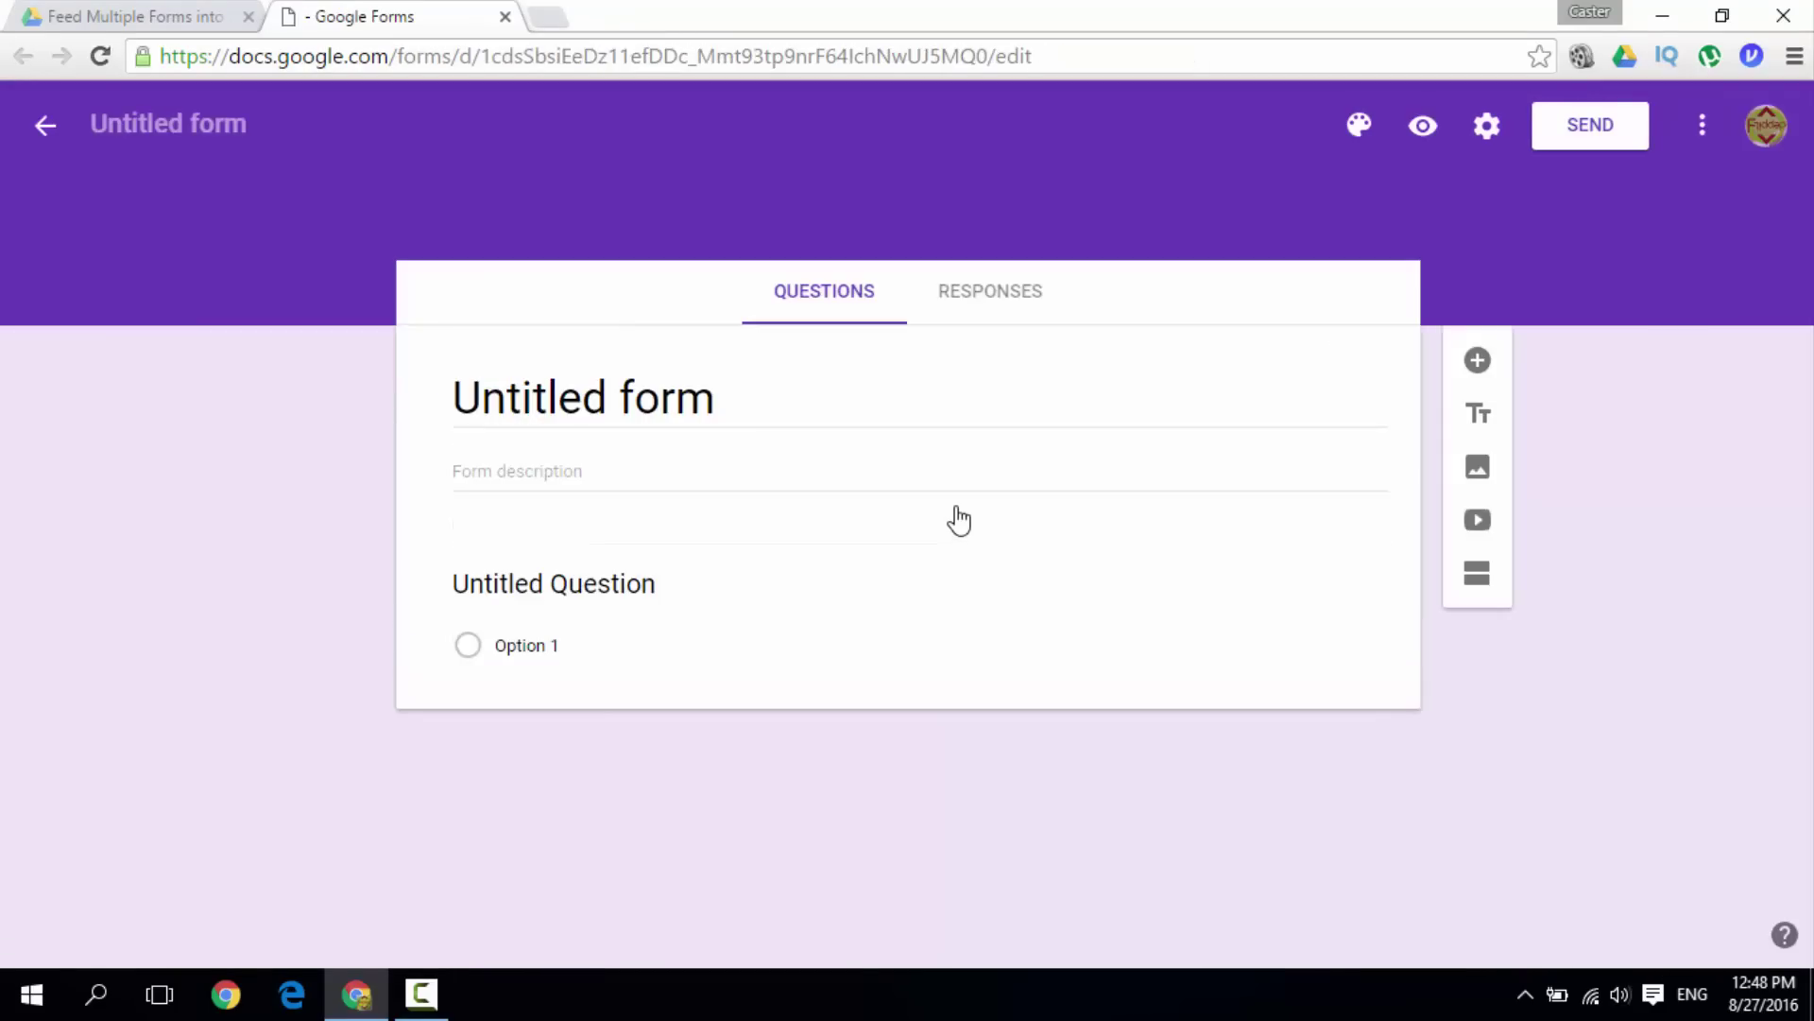
{"action": "left_click", "coordinate": [631, 395]}
{"action": "type", "text": "Wo"}
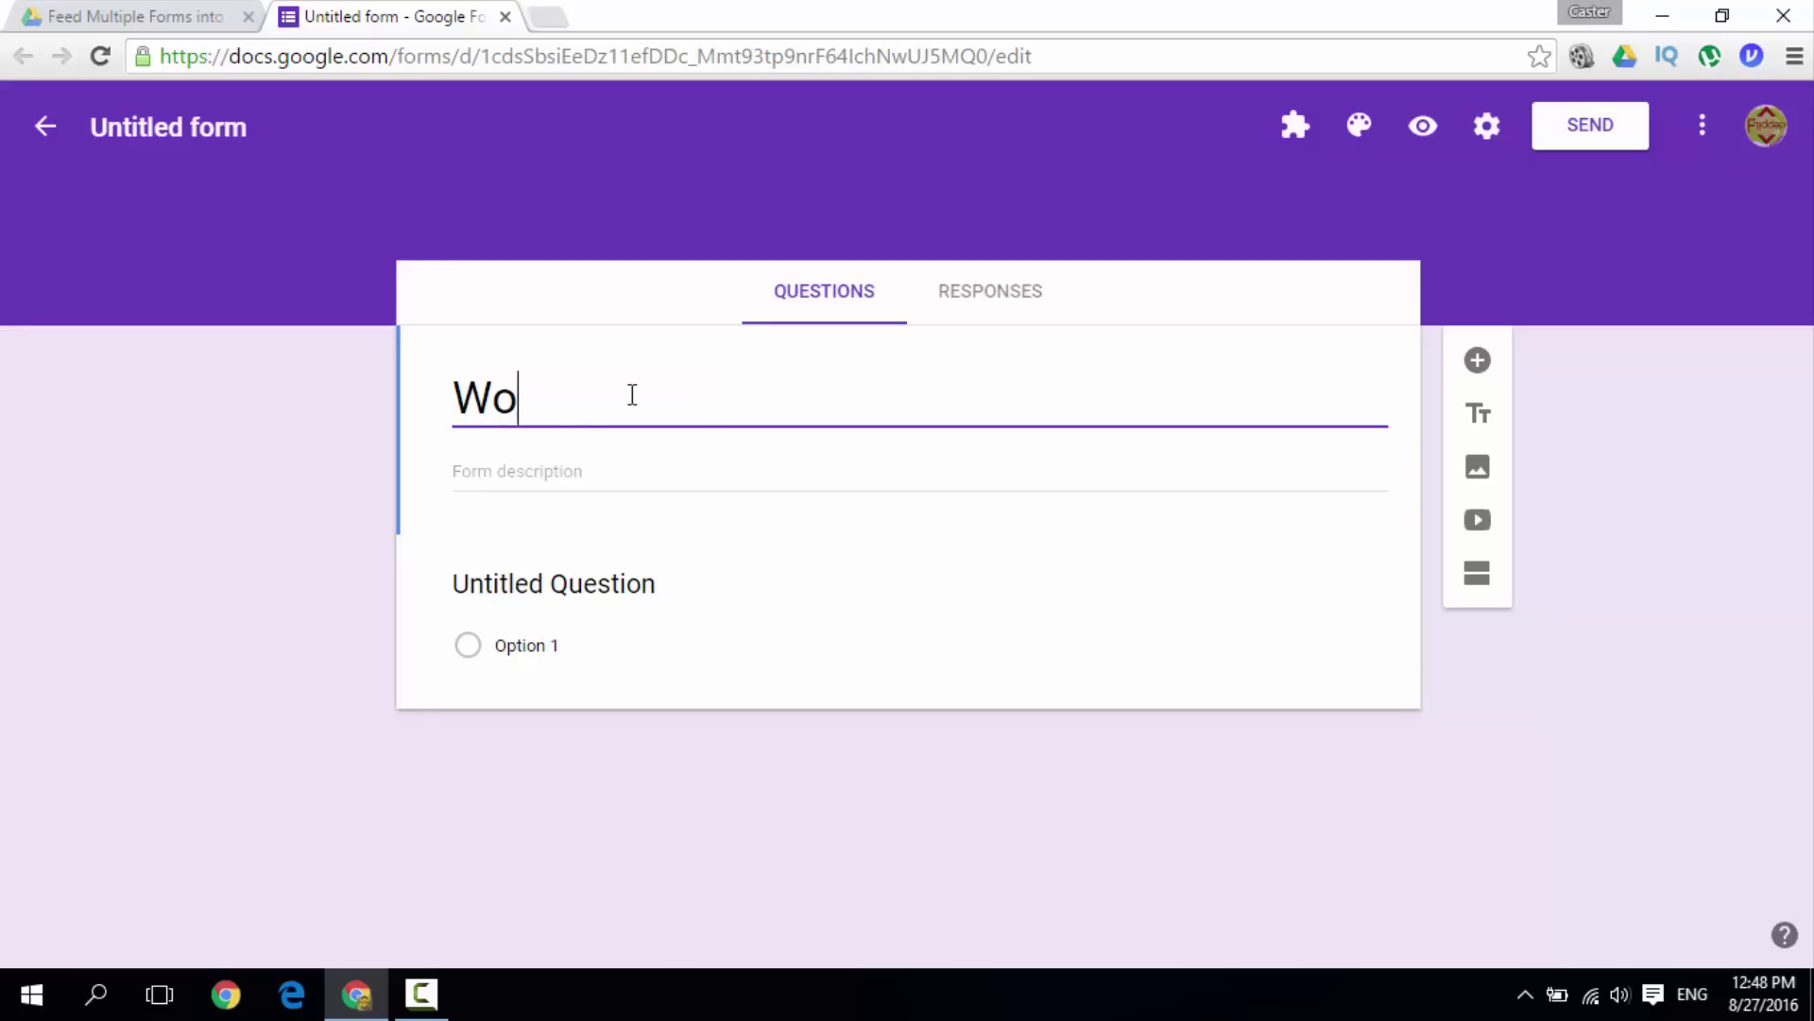
{"action": "type", "text": "rkshop one"}
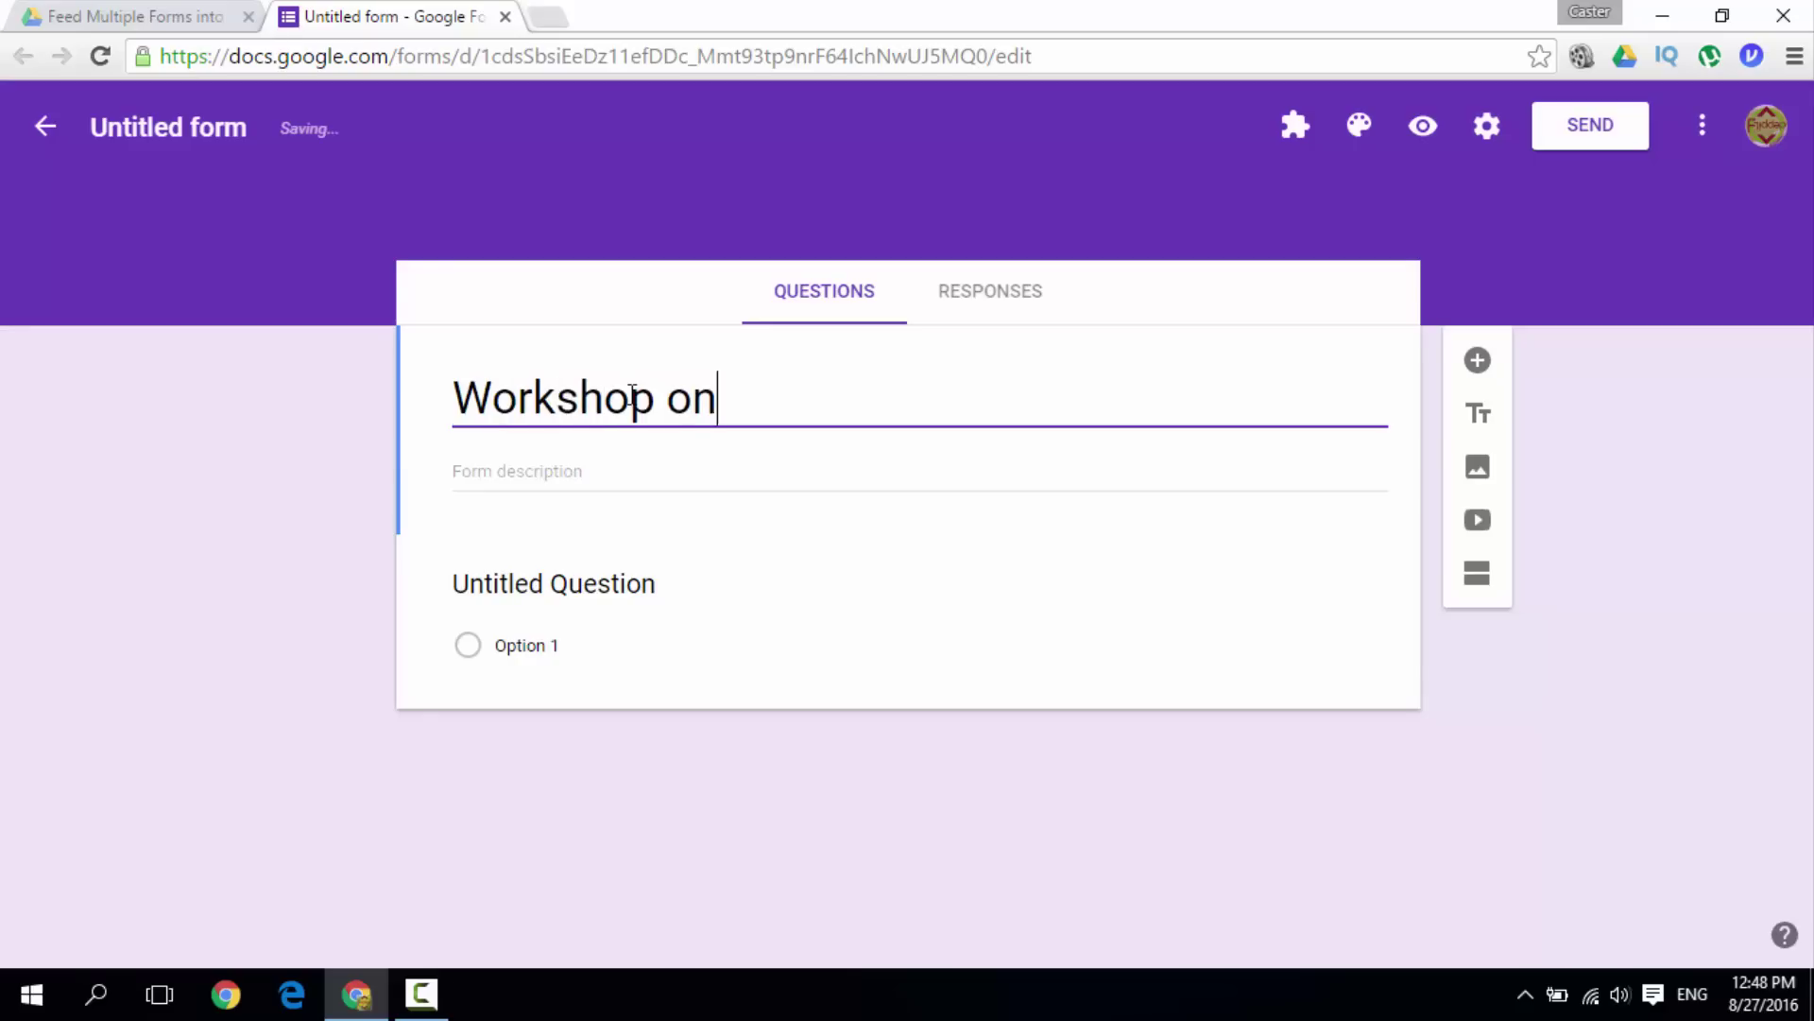
- Set the form's first question to "What is your name?" with the Short answer type
{"action": "left_click", "coordinate": [590, 582]}
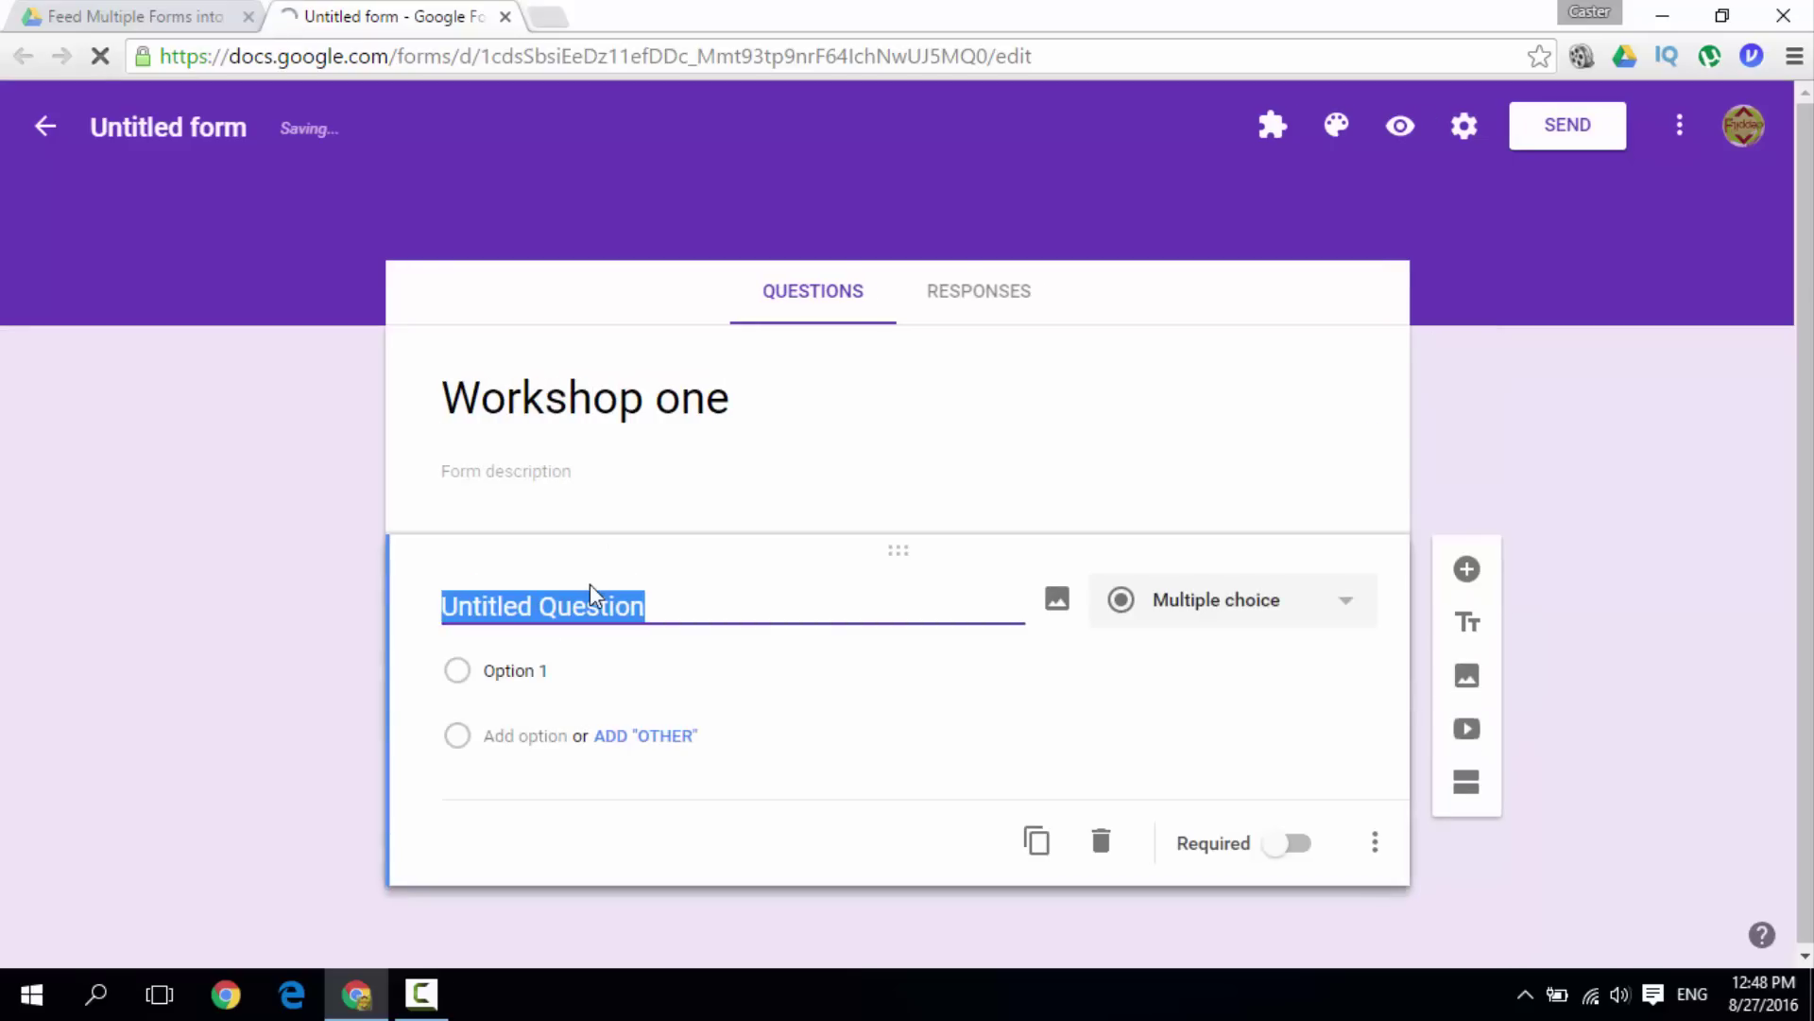
{"action": "type", "text": "Wh"}
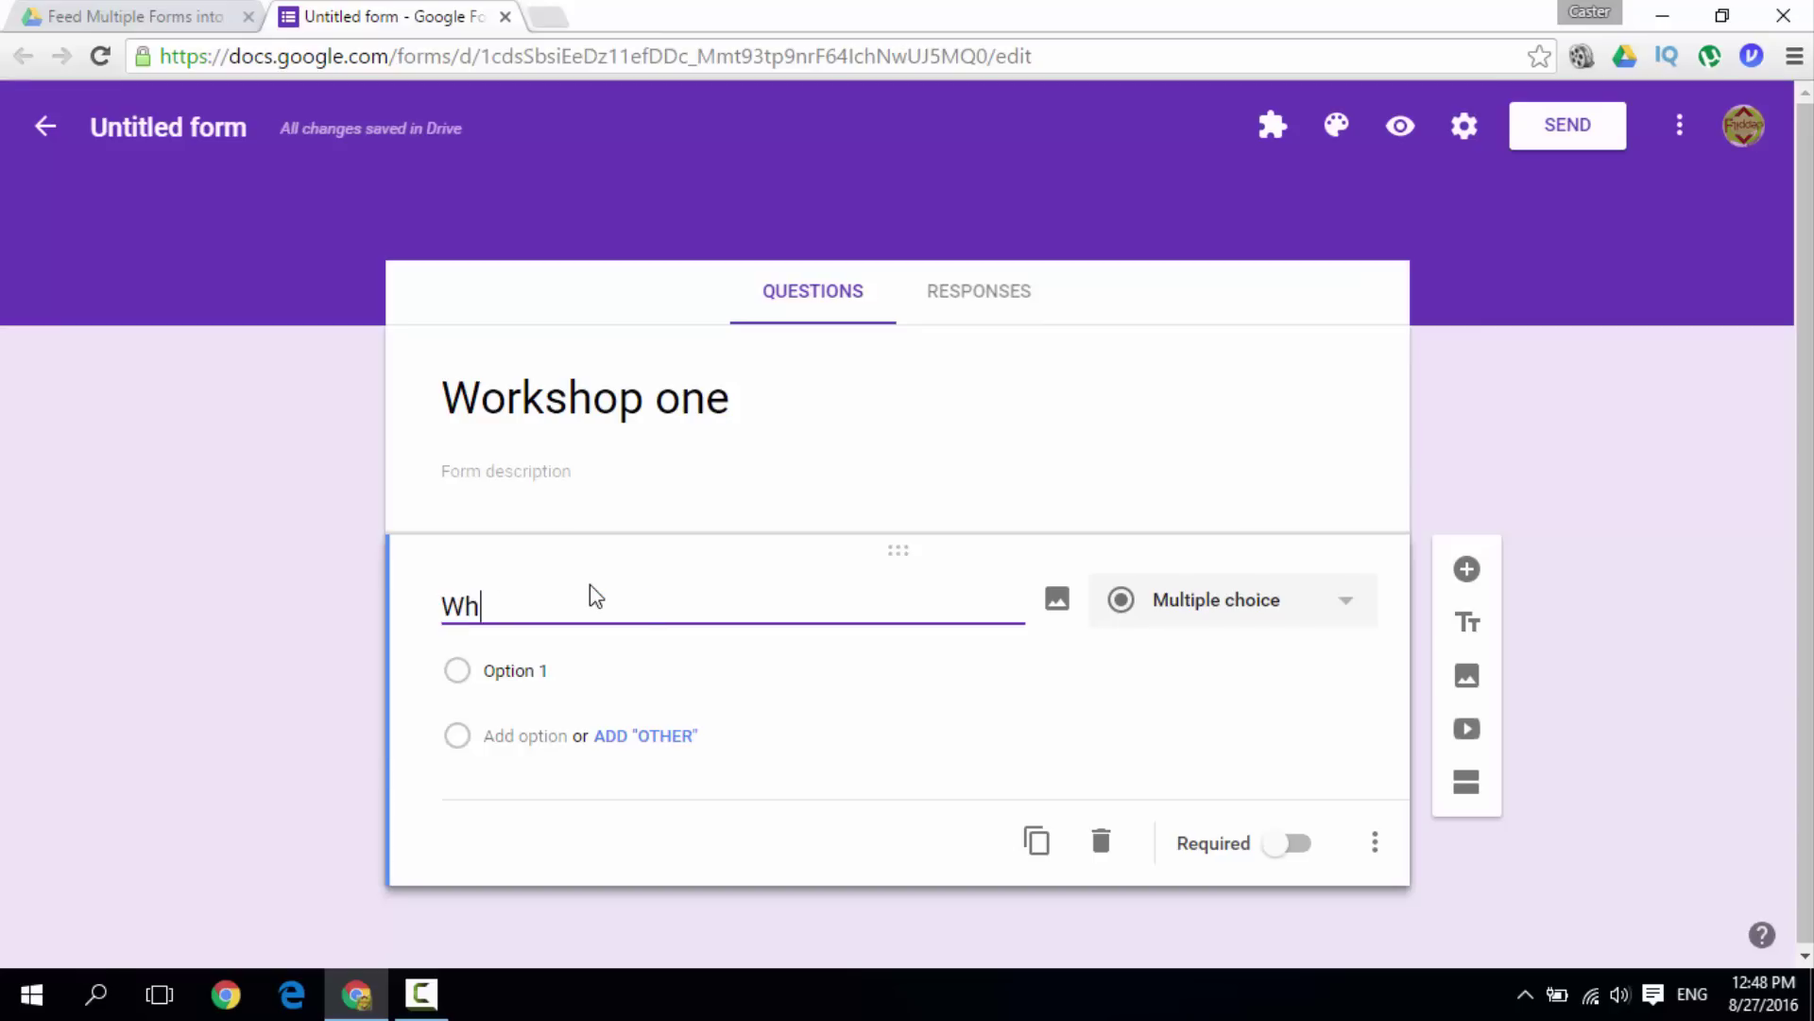
{"action": "type", "text": "at is your name"}
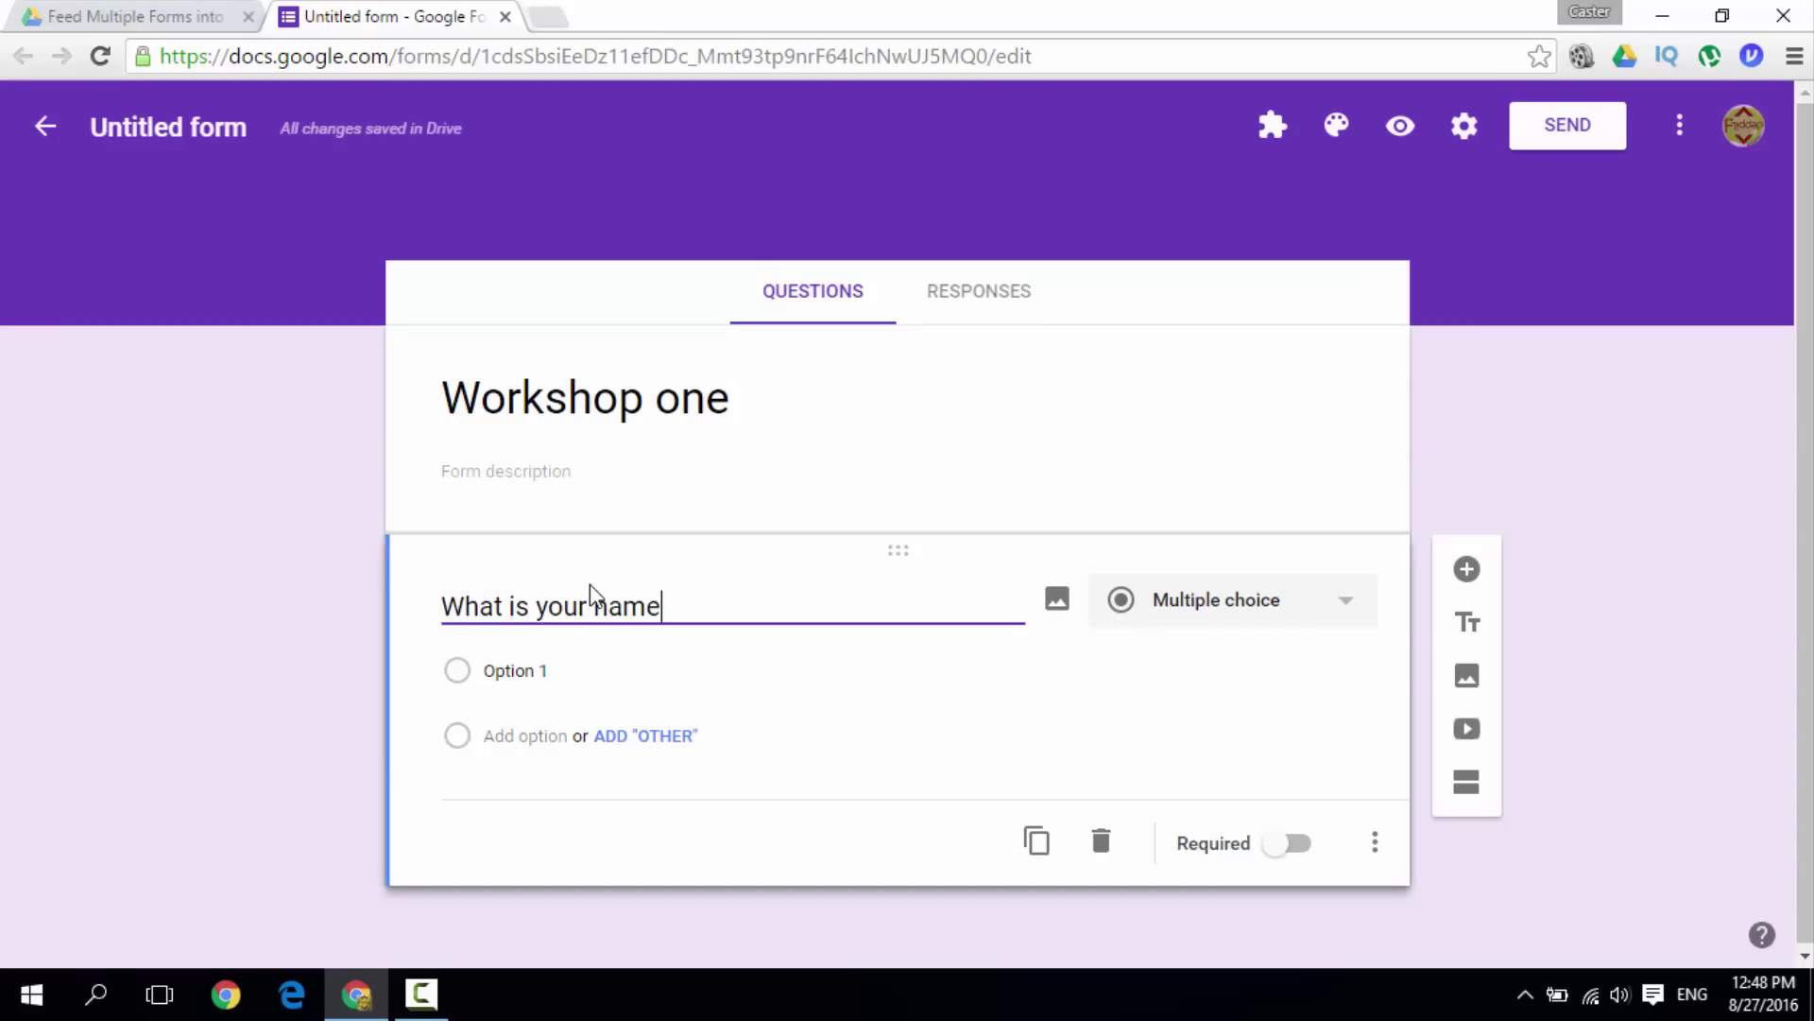
{"action": "type", "text": "?"}
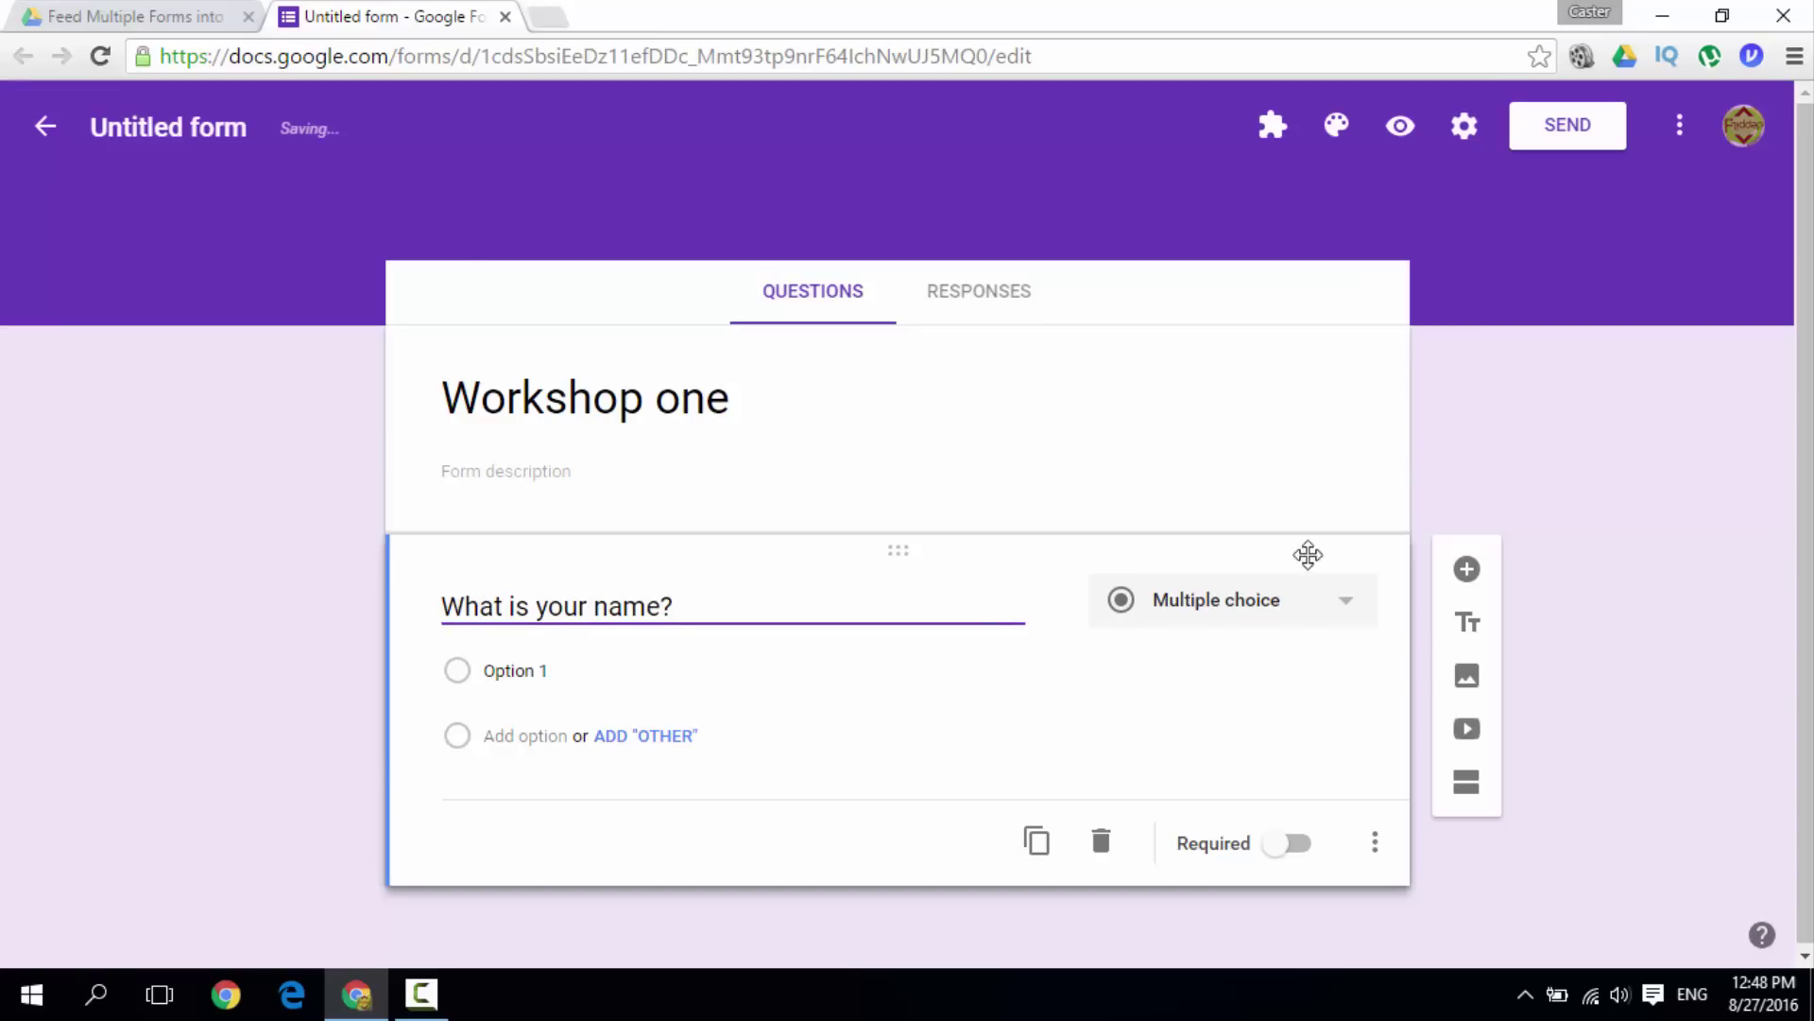
{"action": "left_click", "coordinate": [1304, 605]}
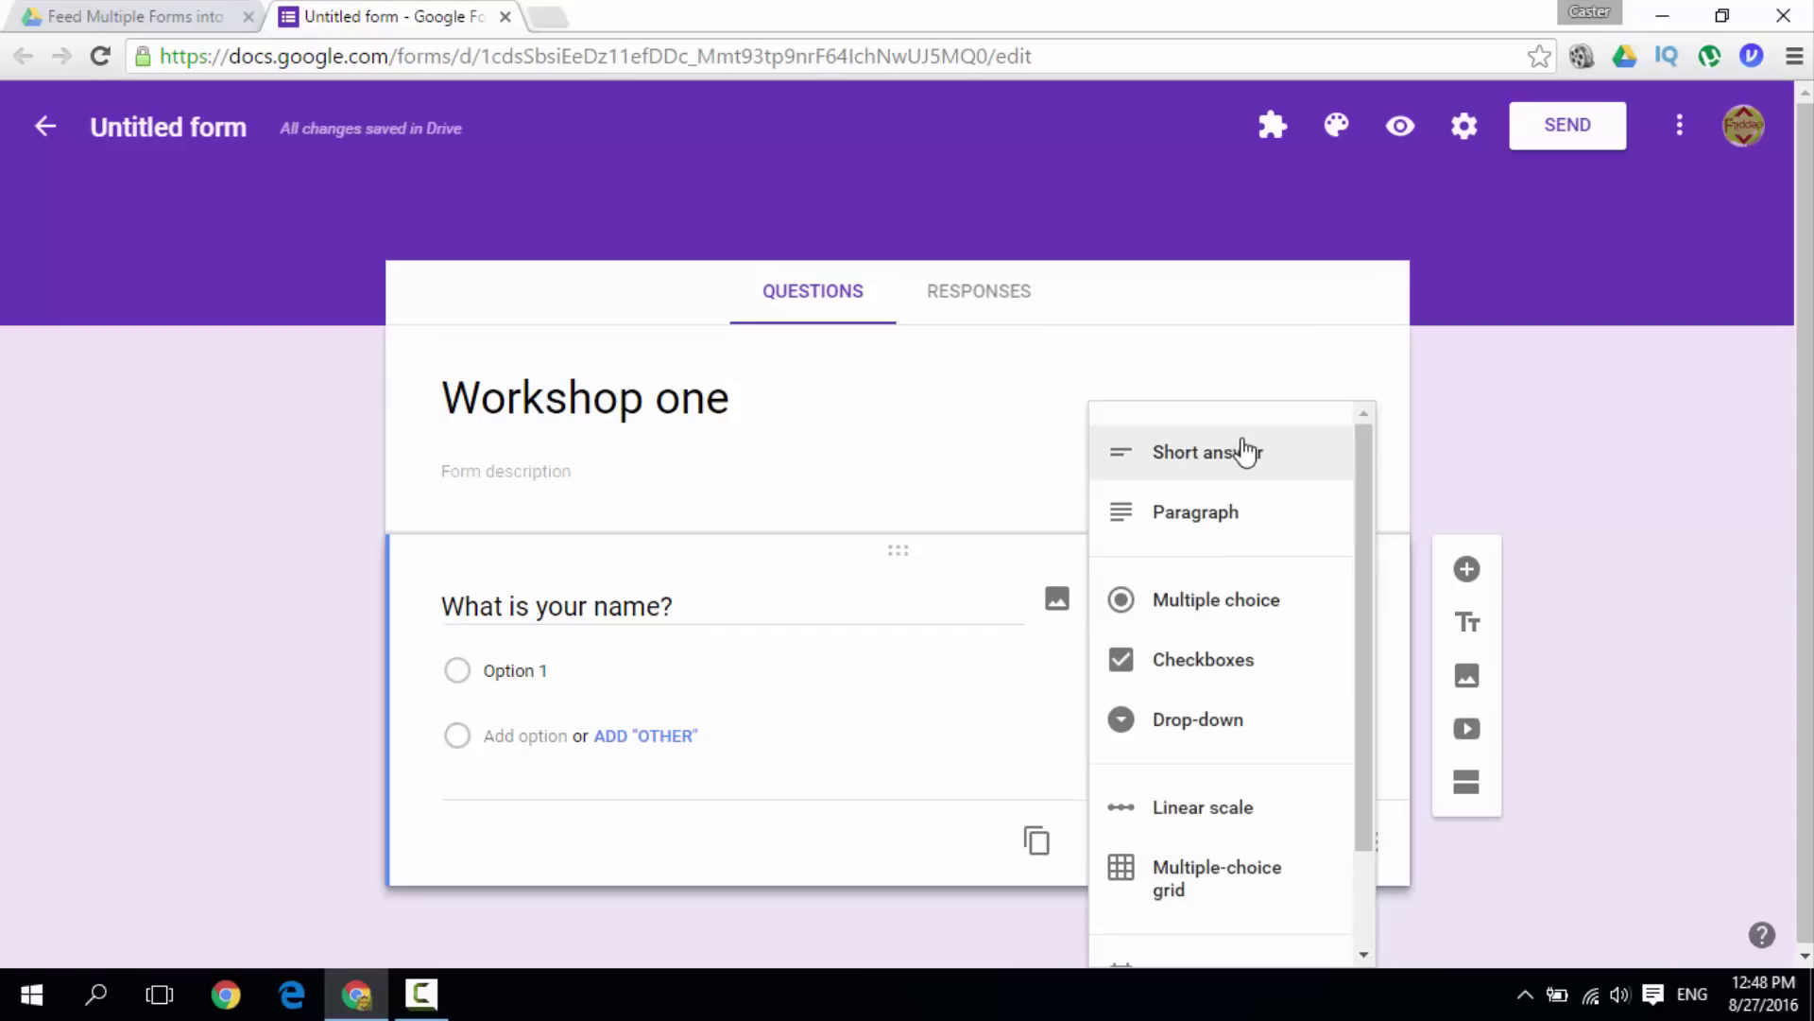
{"action": "left_click", "coordinate": [1229, 480]}
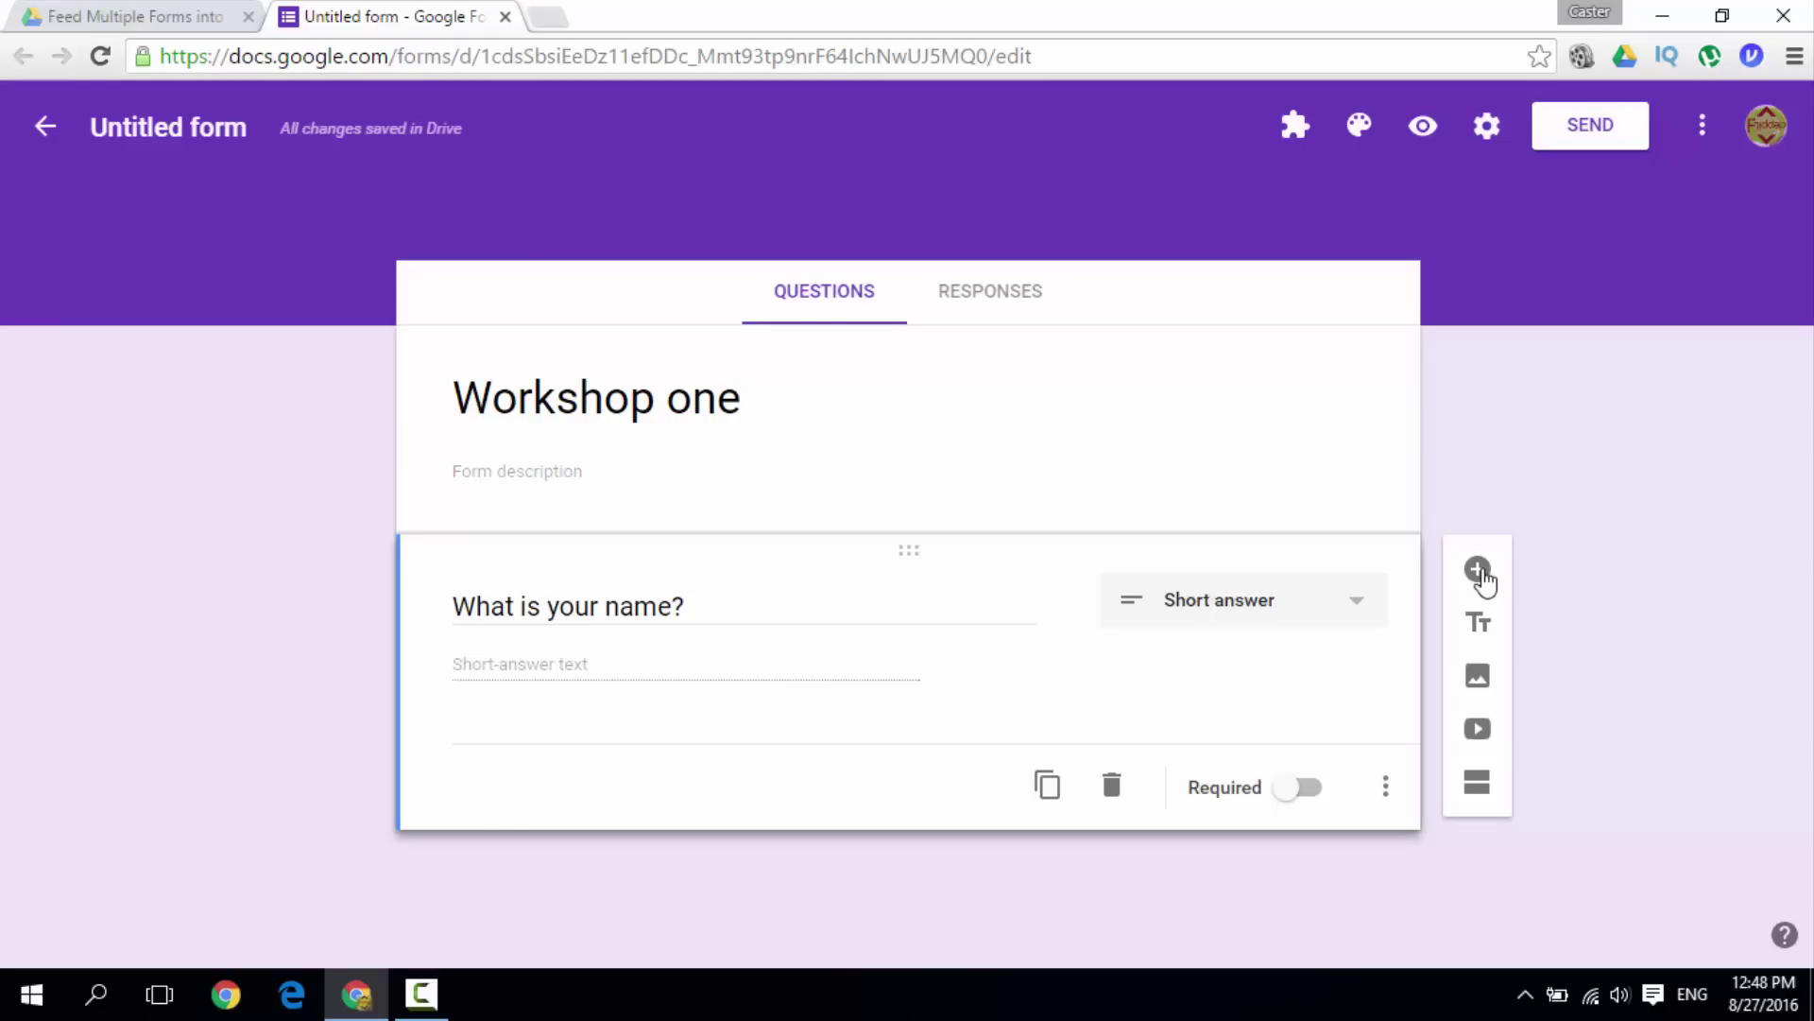
- Add a second question, "How did you rate the workshop?", with the Linear scale type
{"action": "left_click", "coordinate": [1478, 569]}
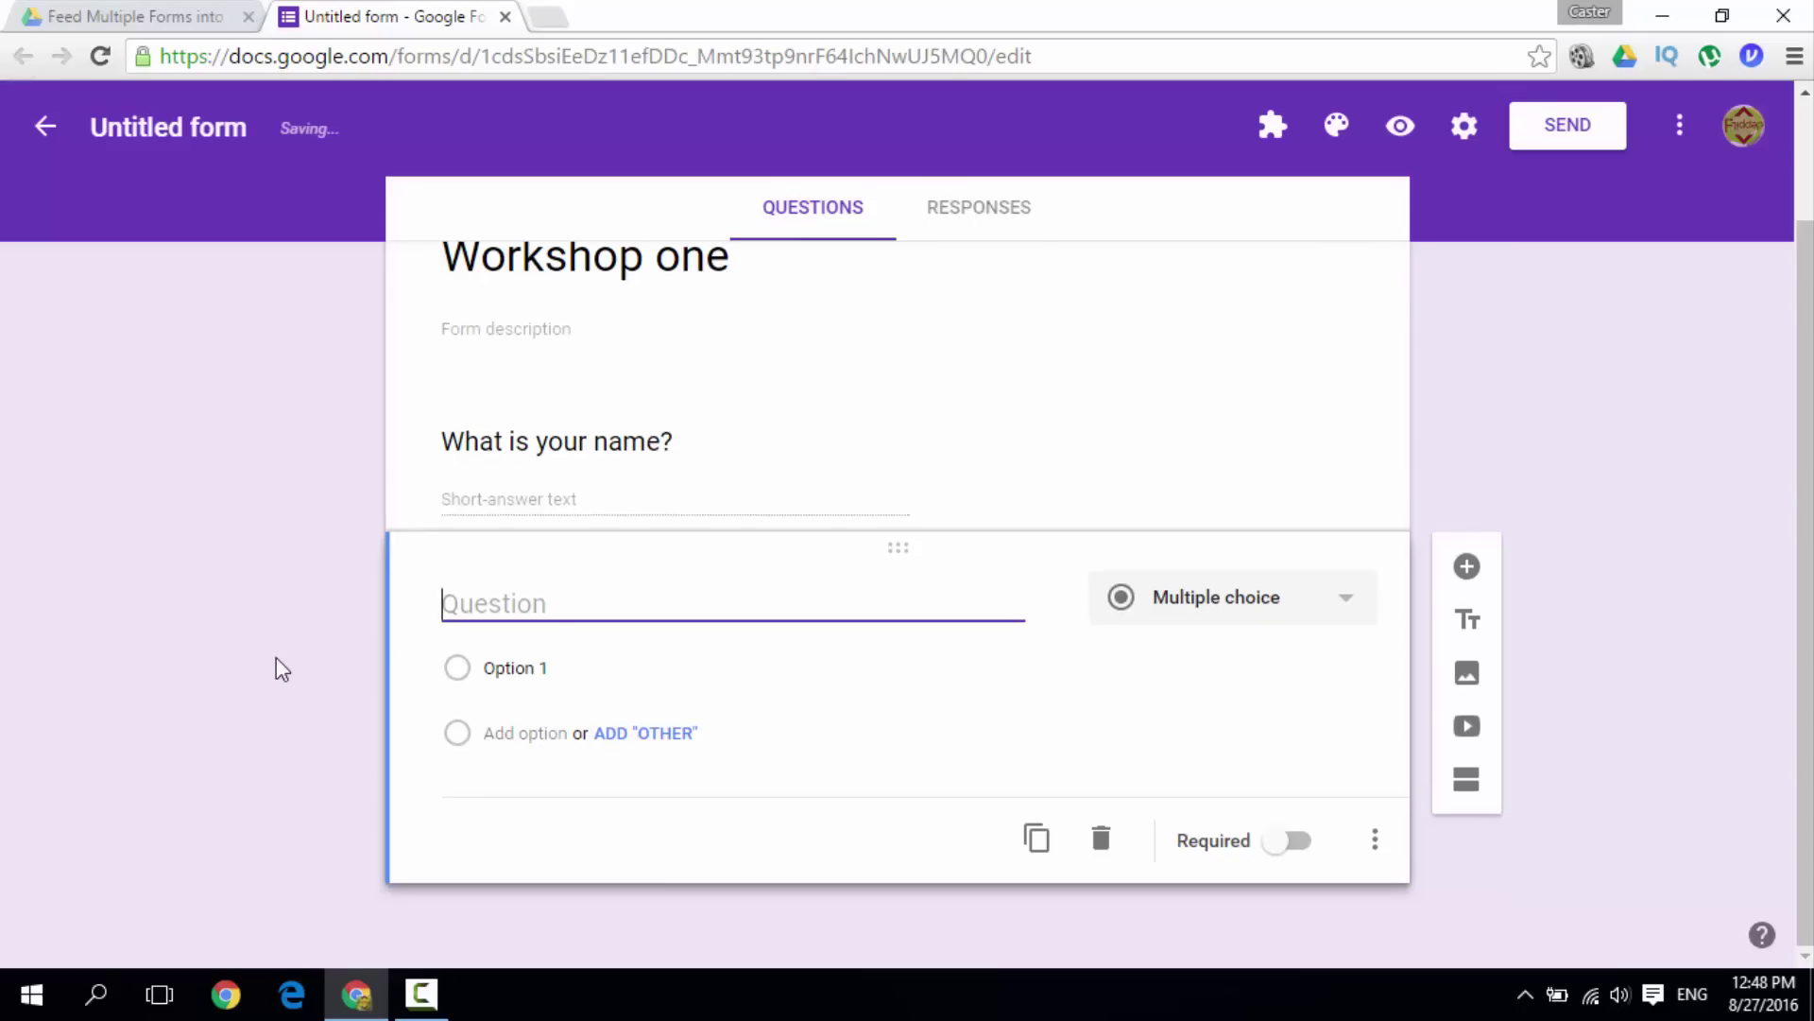
{"action": "type", "text": "How did you rate the workshop?"}
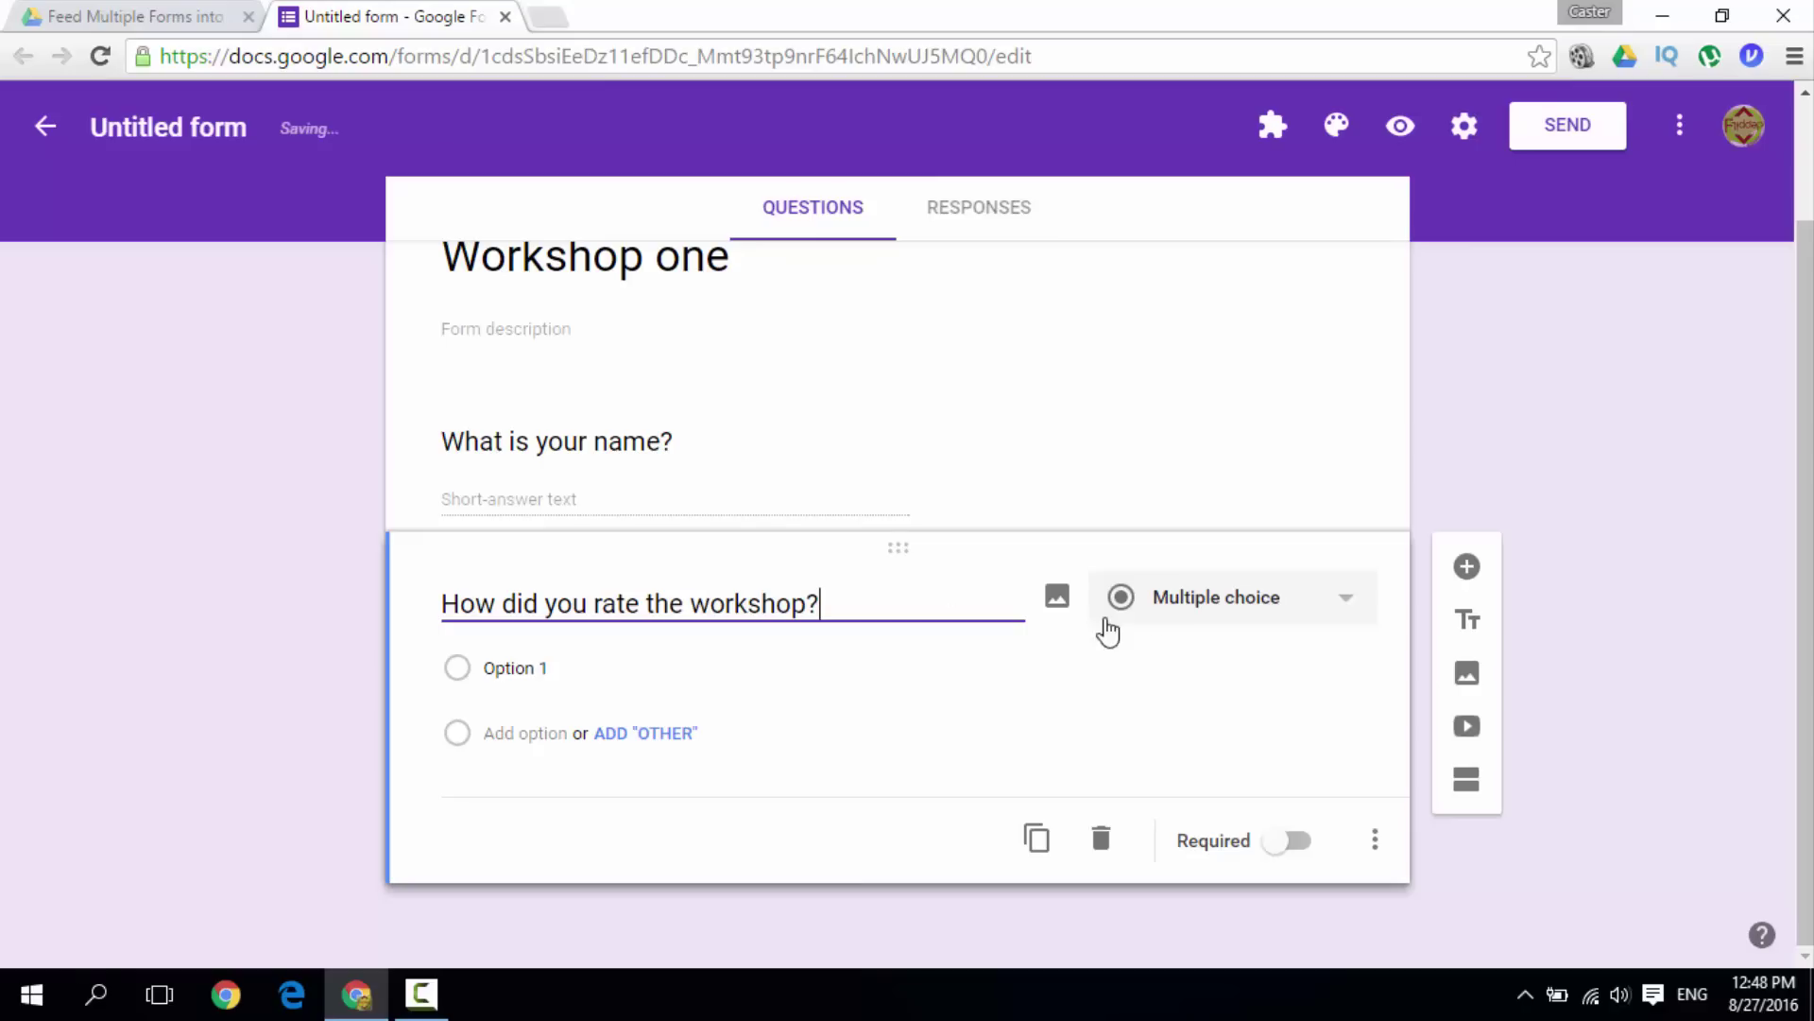
{"action": "left_click", "coordinate": [1187, 604]}
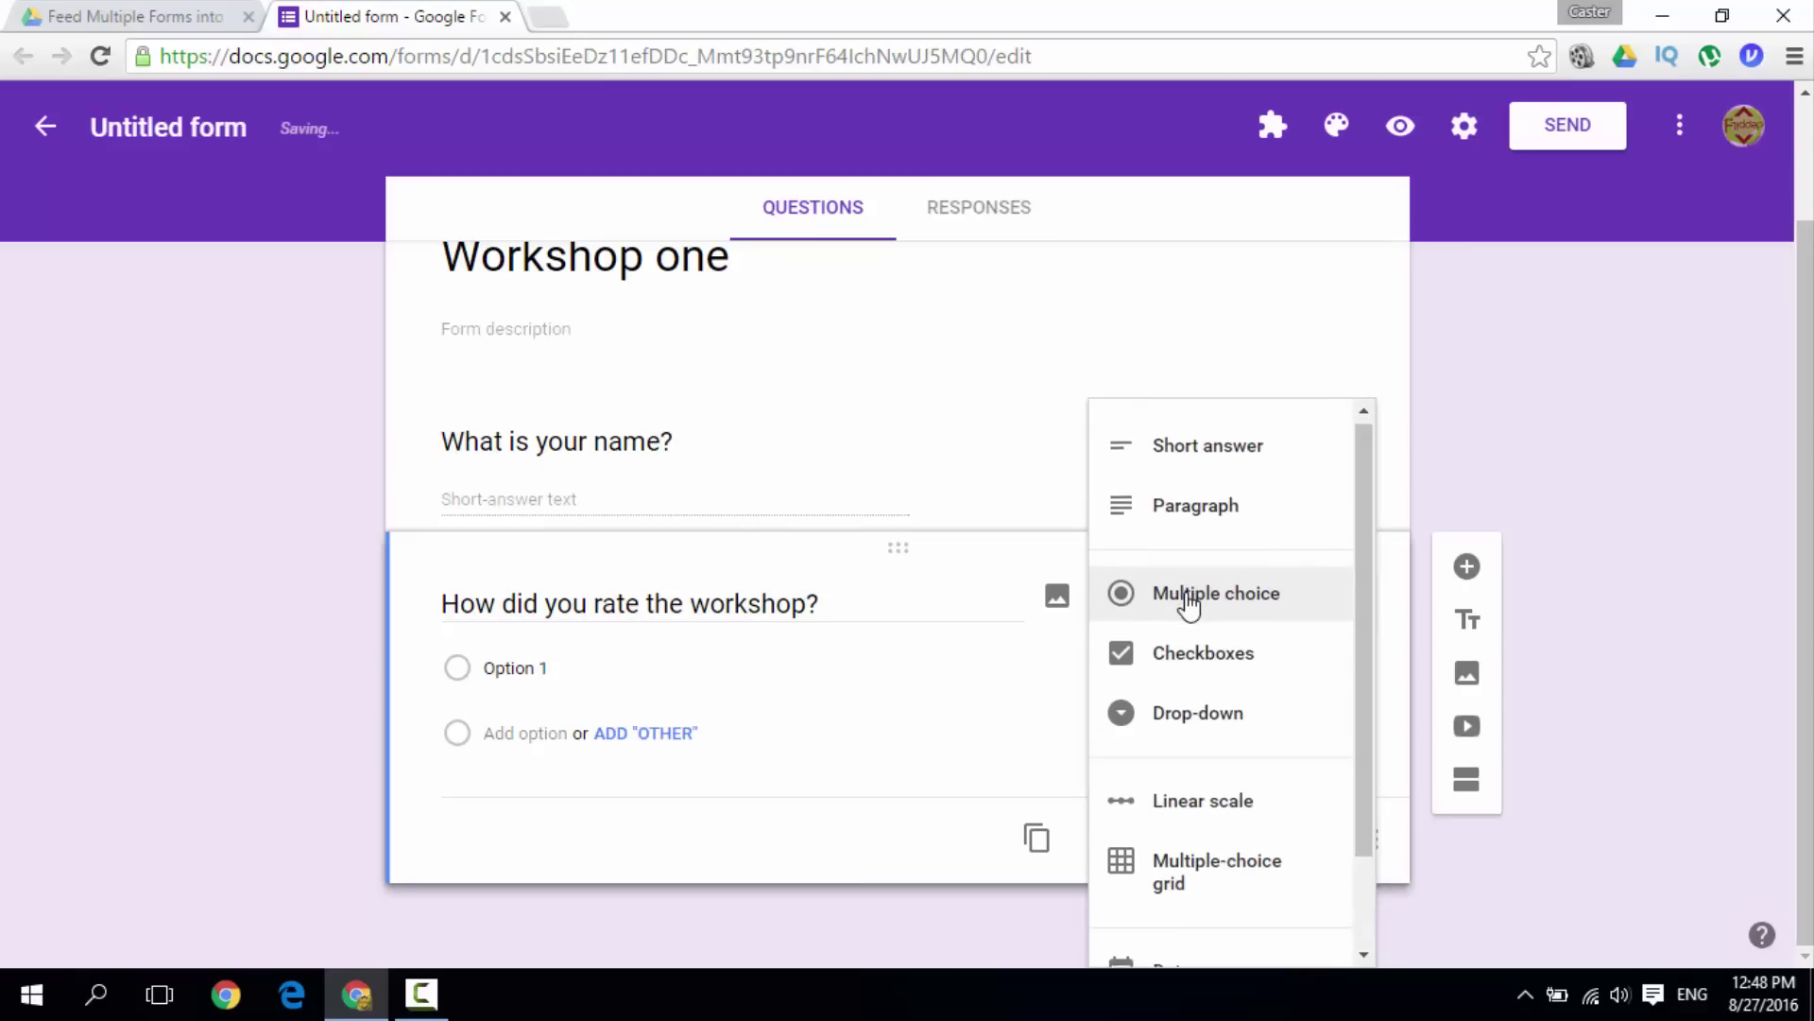
{"action": "scroll", "coordinate": [1187, 609], "scroll_direction": "down", "scroll_amount": 2}
{"action": "left_click", "coordinate": [1202, 697]}
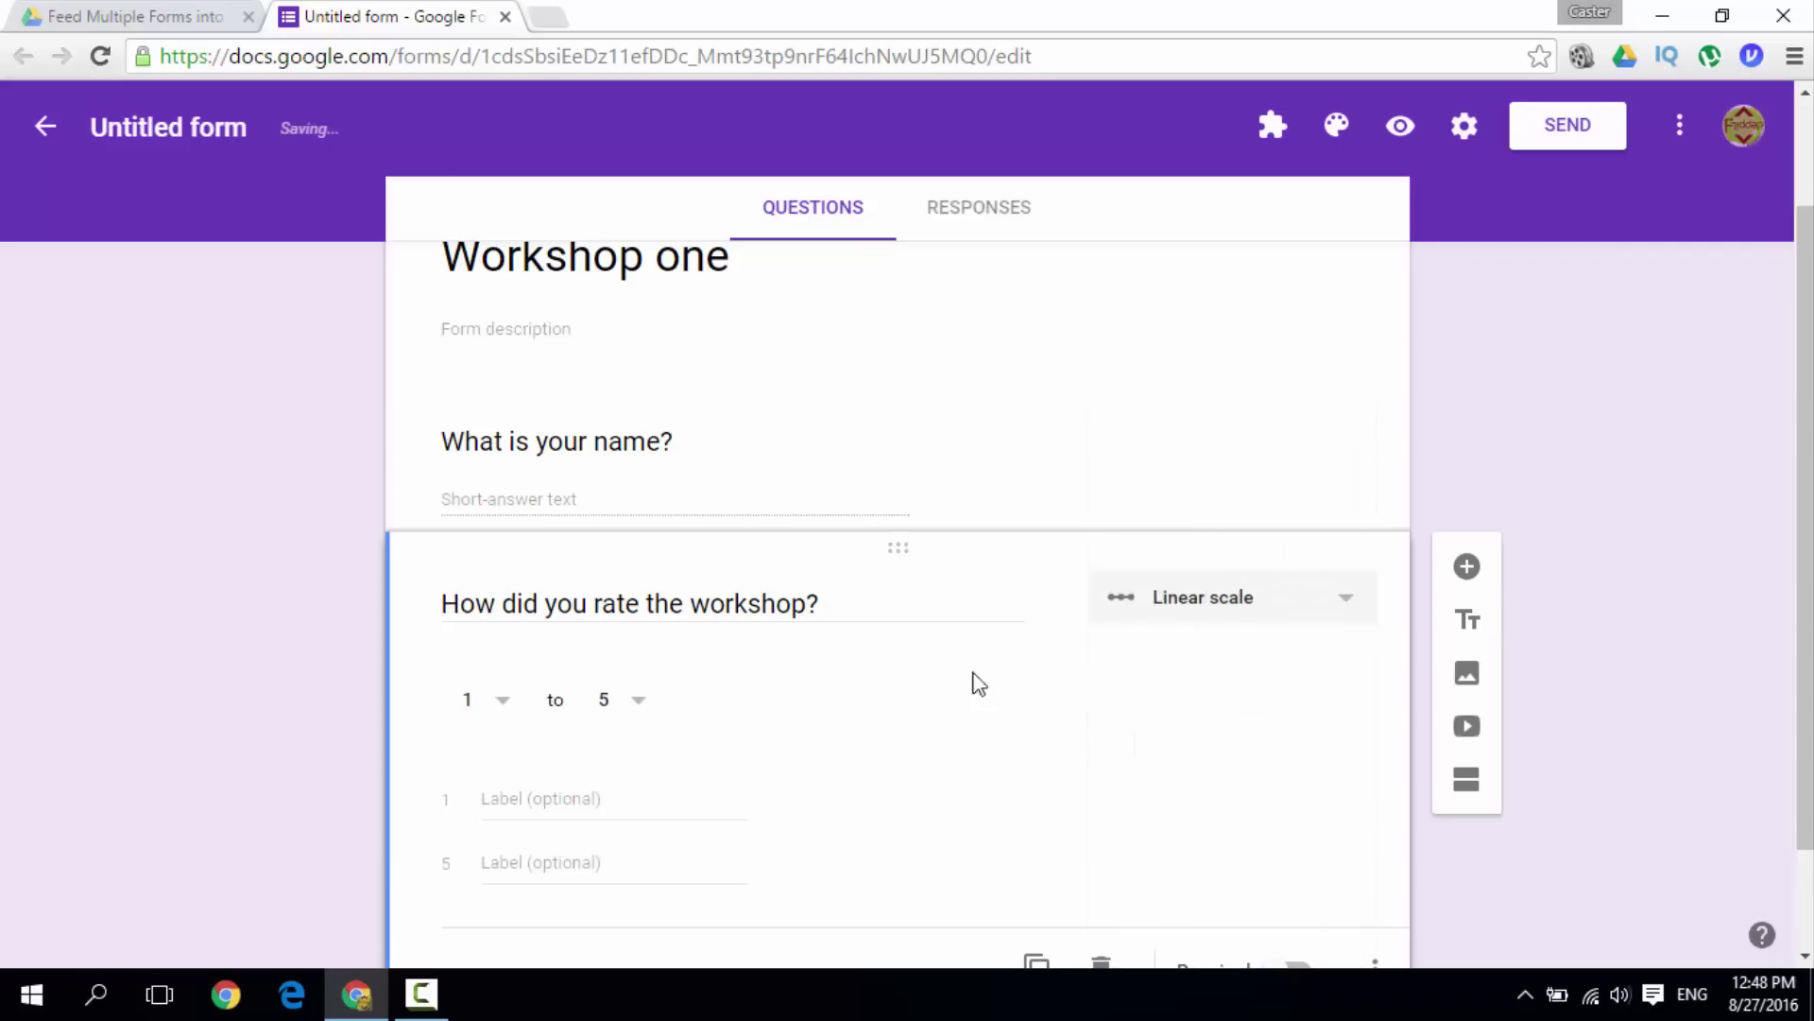
- Label the rating scale's ends "Terrible!" for 1 and "The best!" for 5
{"action": "scroll", "coordinate": [709, 803], "scroll_direction": "down", "scroll_amount": 2}
{"action": "left_click", "coordinate": [508, 671]}
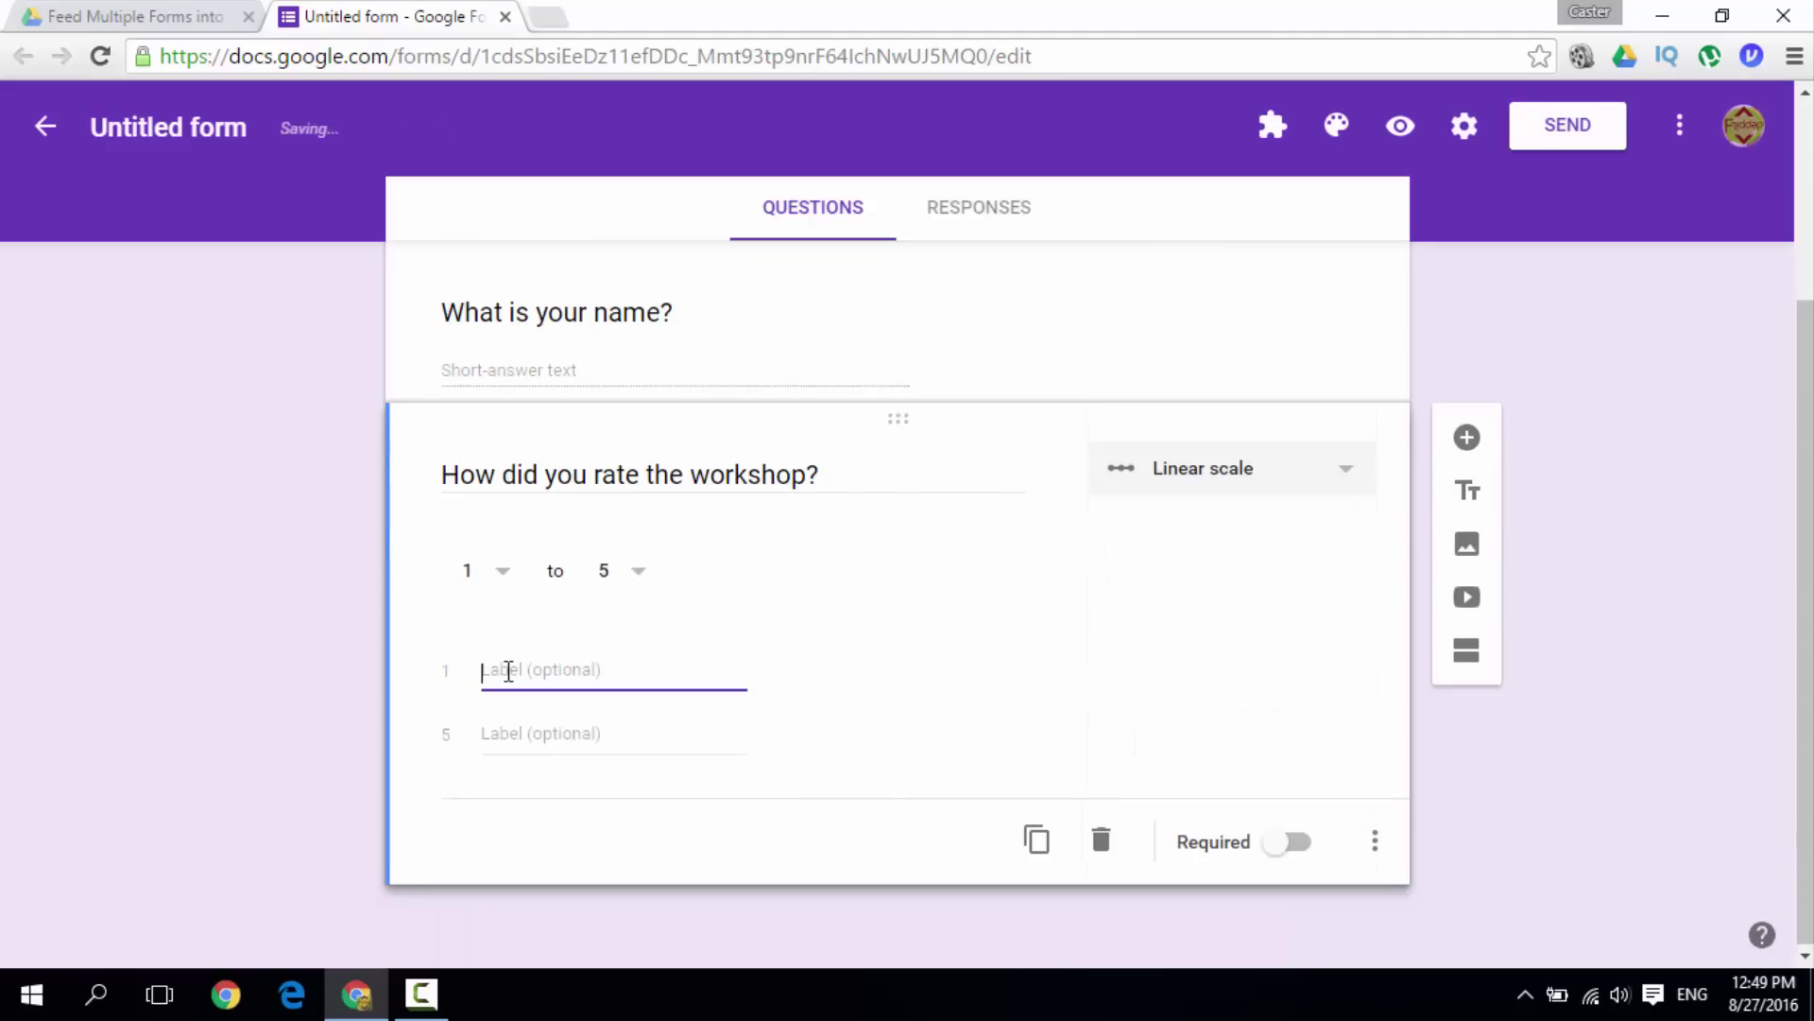
{"action": "left_click", "coordinate": [563, 650]}
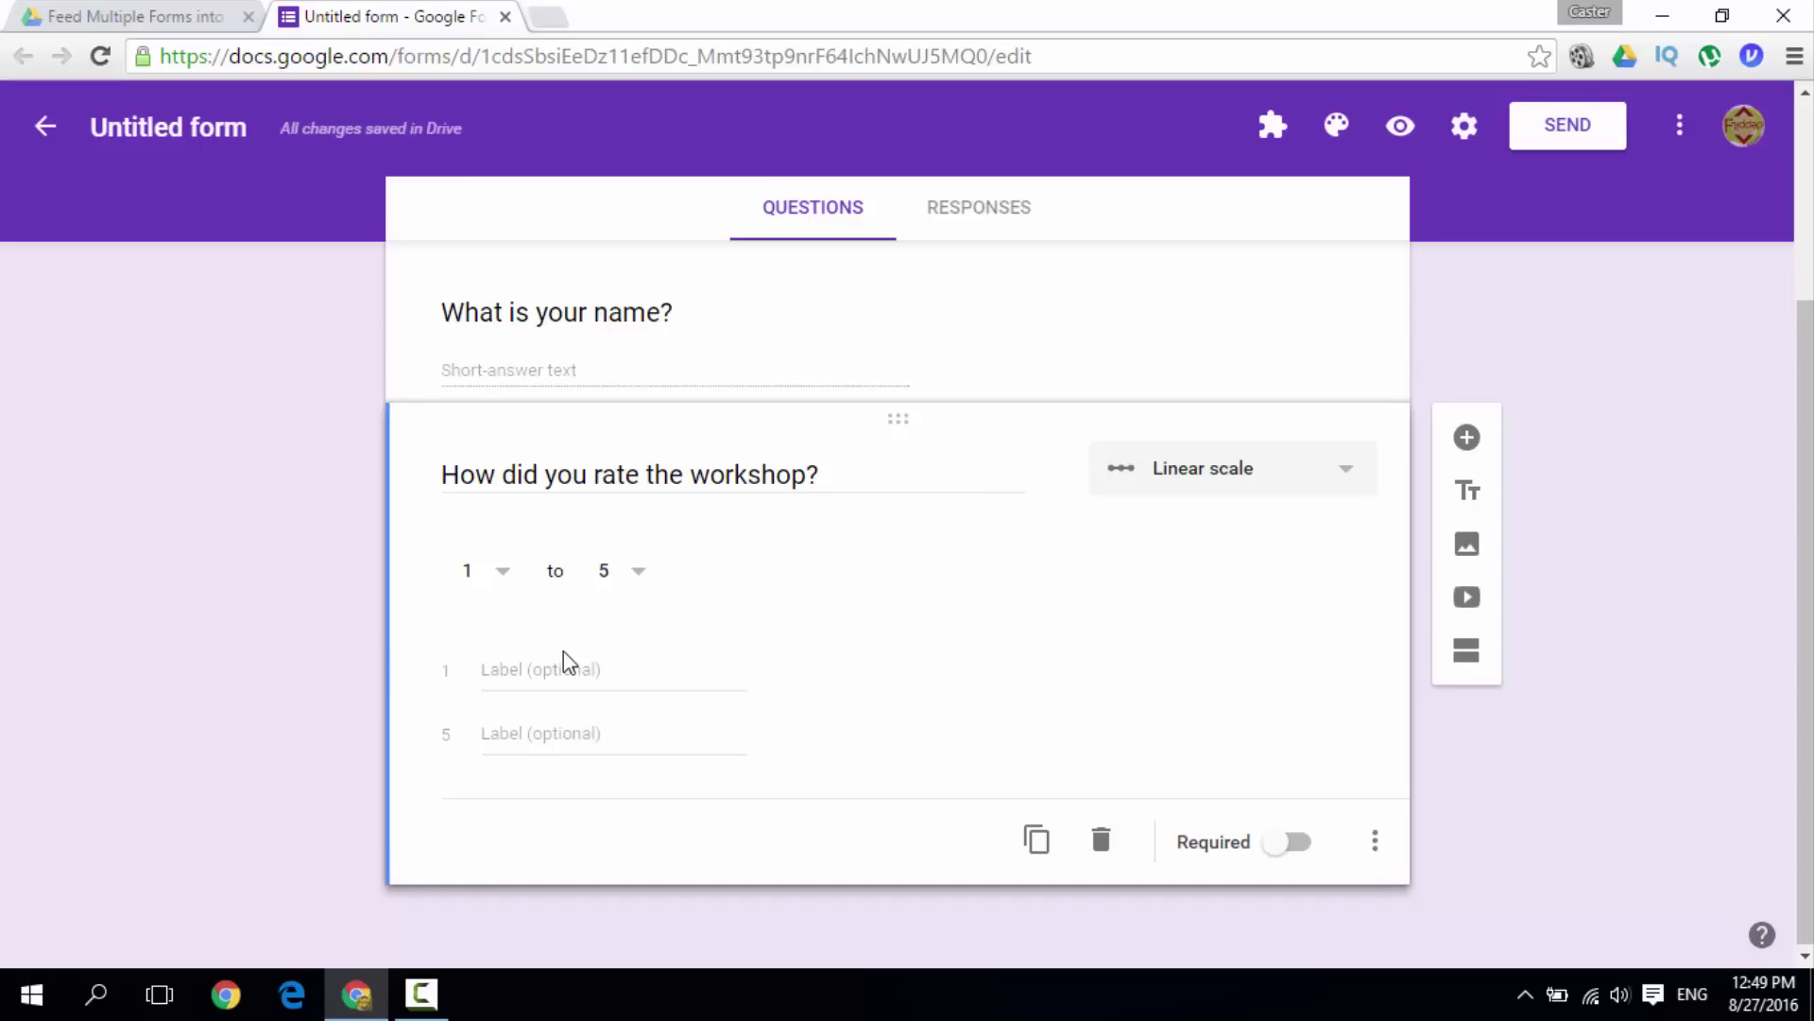
{"action": "left_click", "coordinate": [558, 667]}
{"action": "type", "text": "Terrible!"}
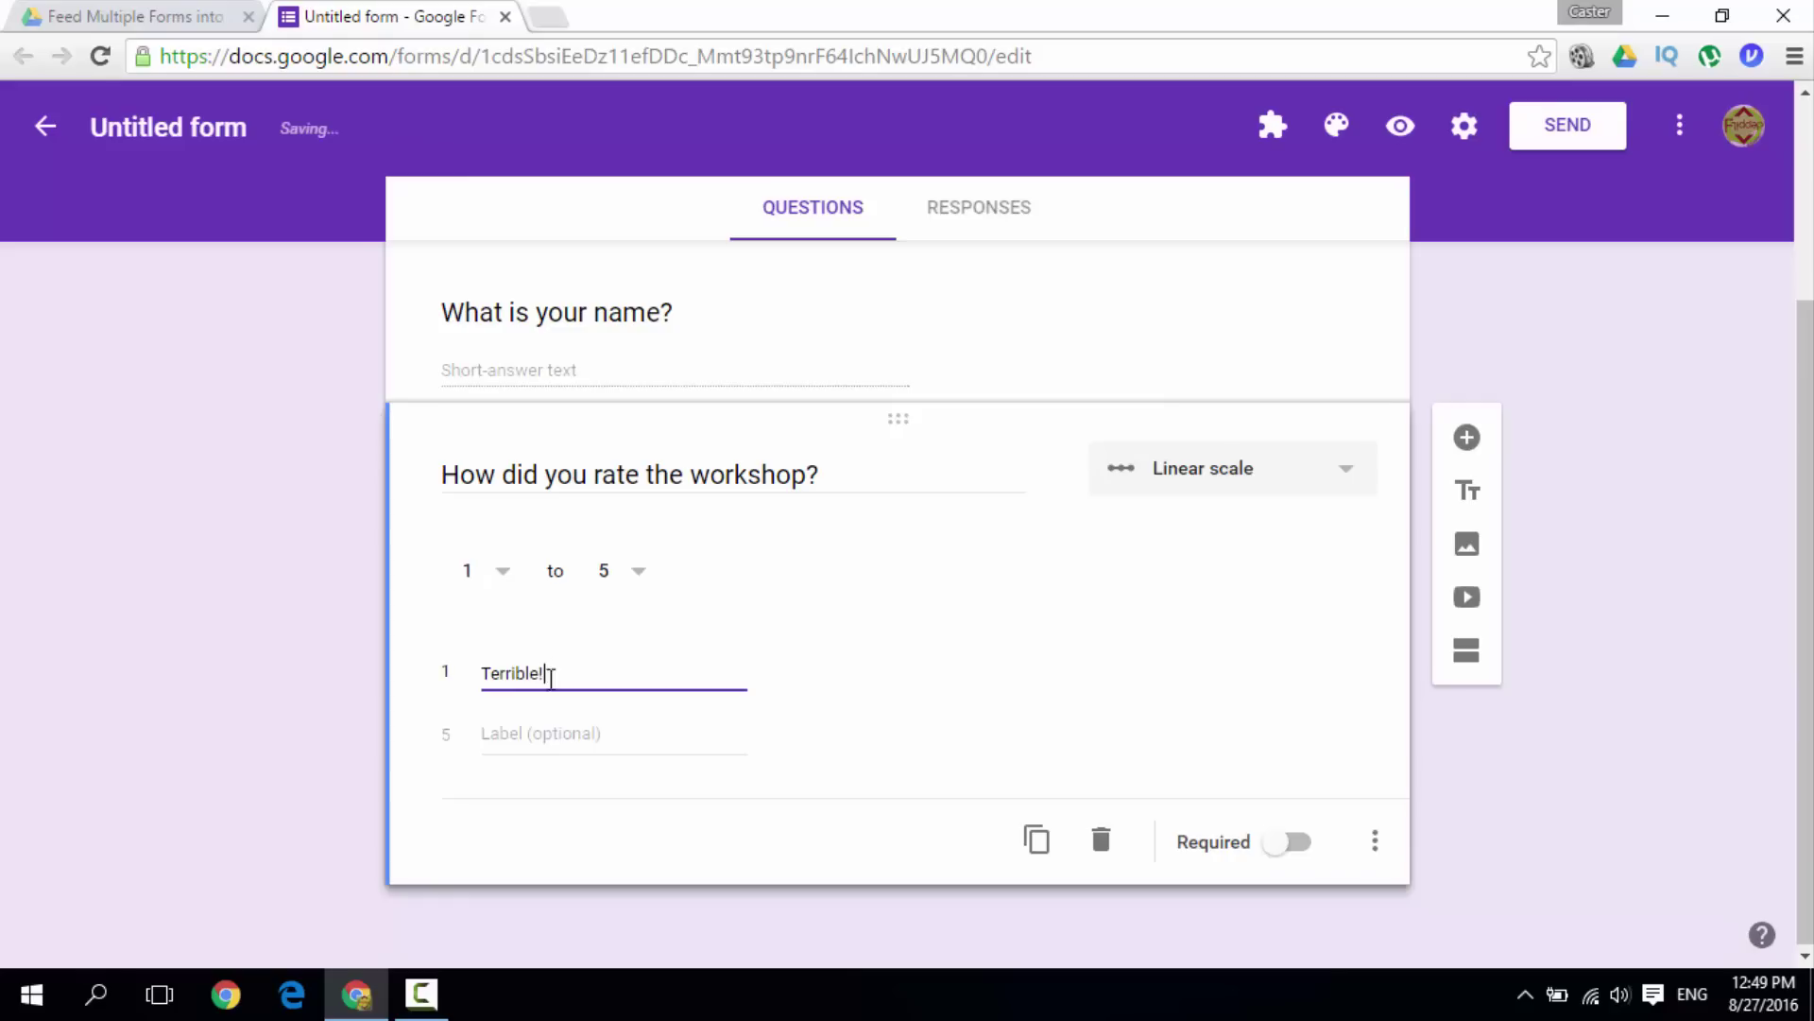
{"action": "left_click", "coordinate": [526, 739]}
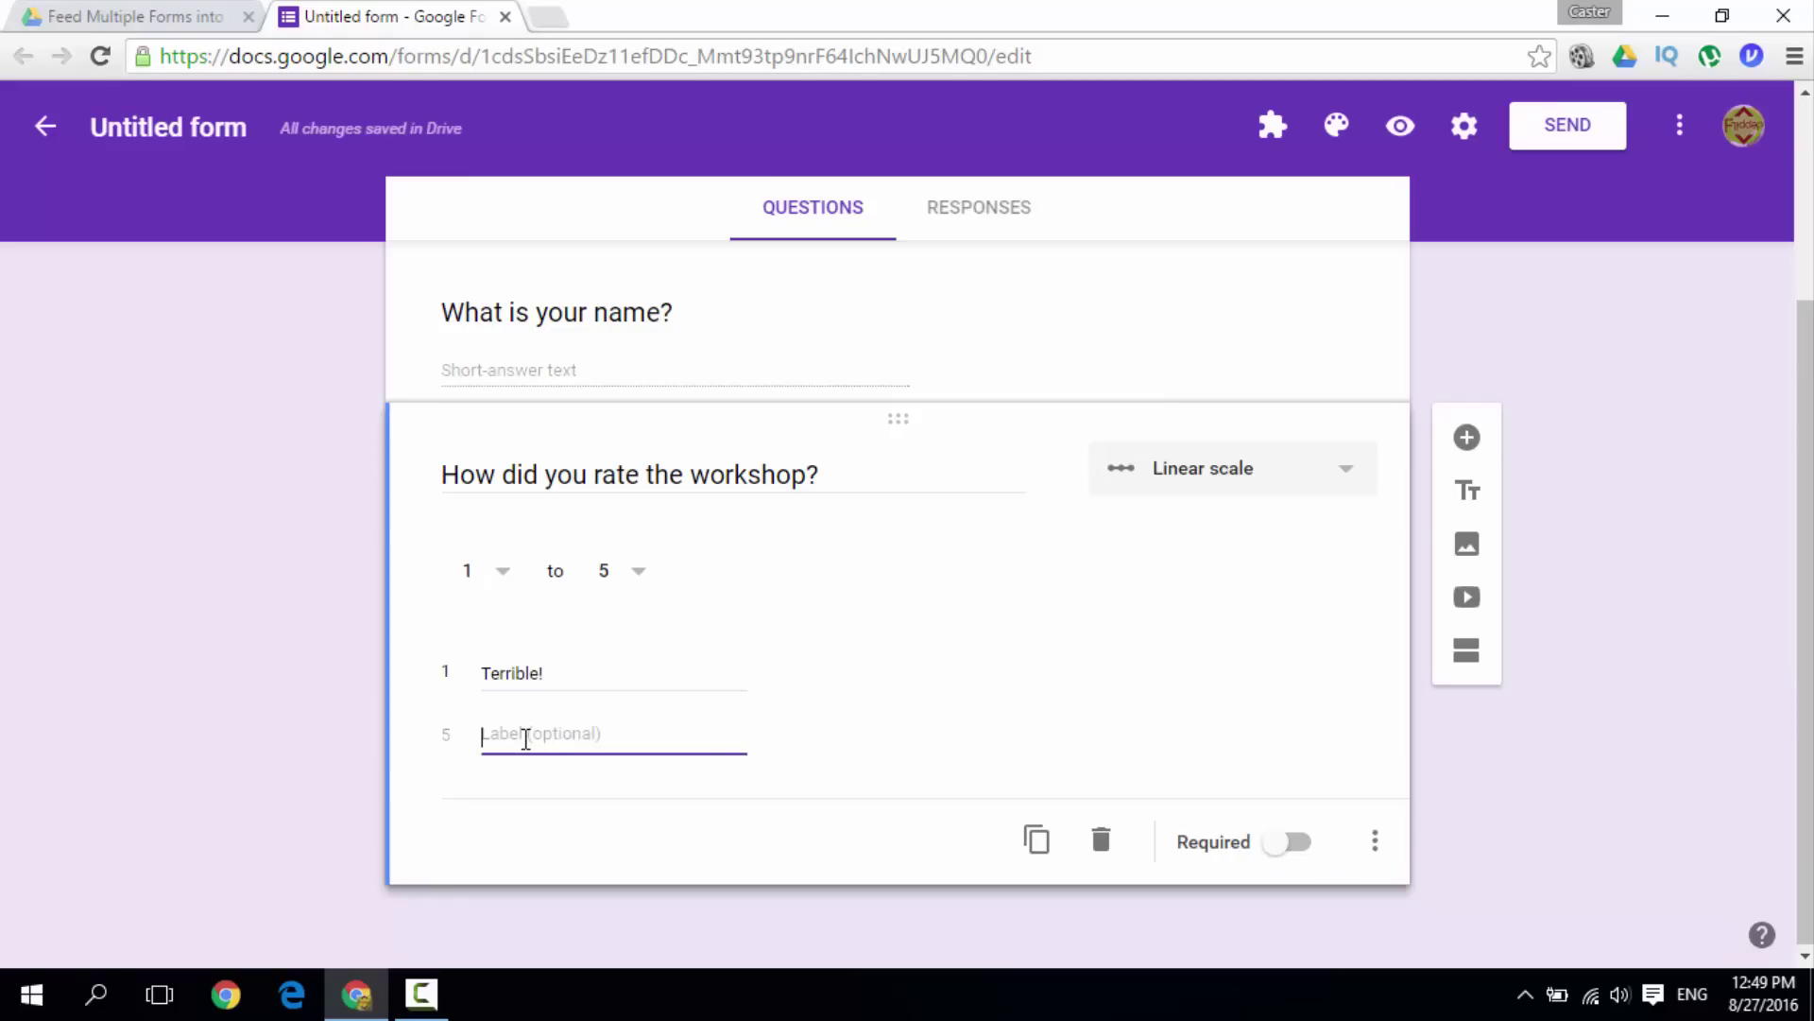
{"action": "type", "text": "The best!"}
{"action": "left_click", "coordinate": [1185, 612]}
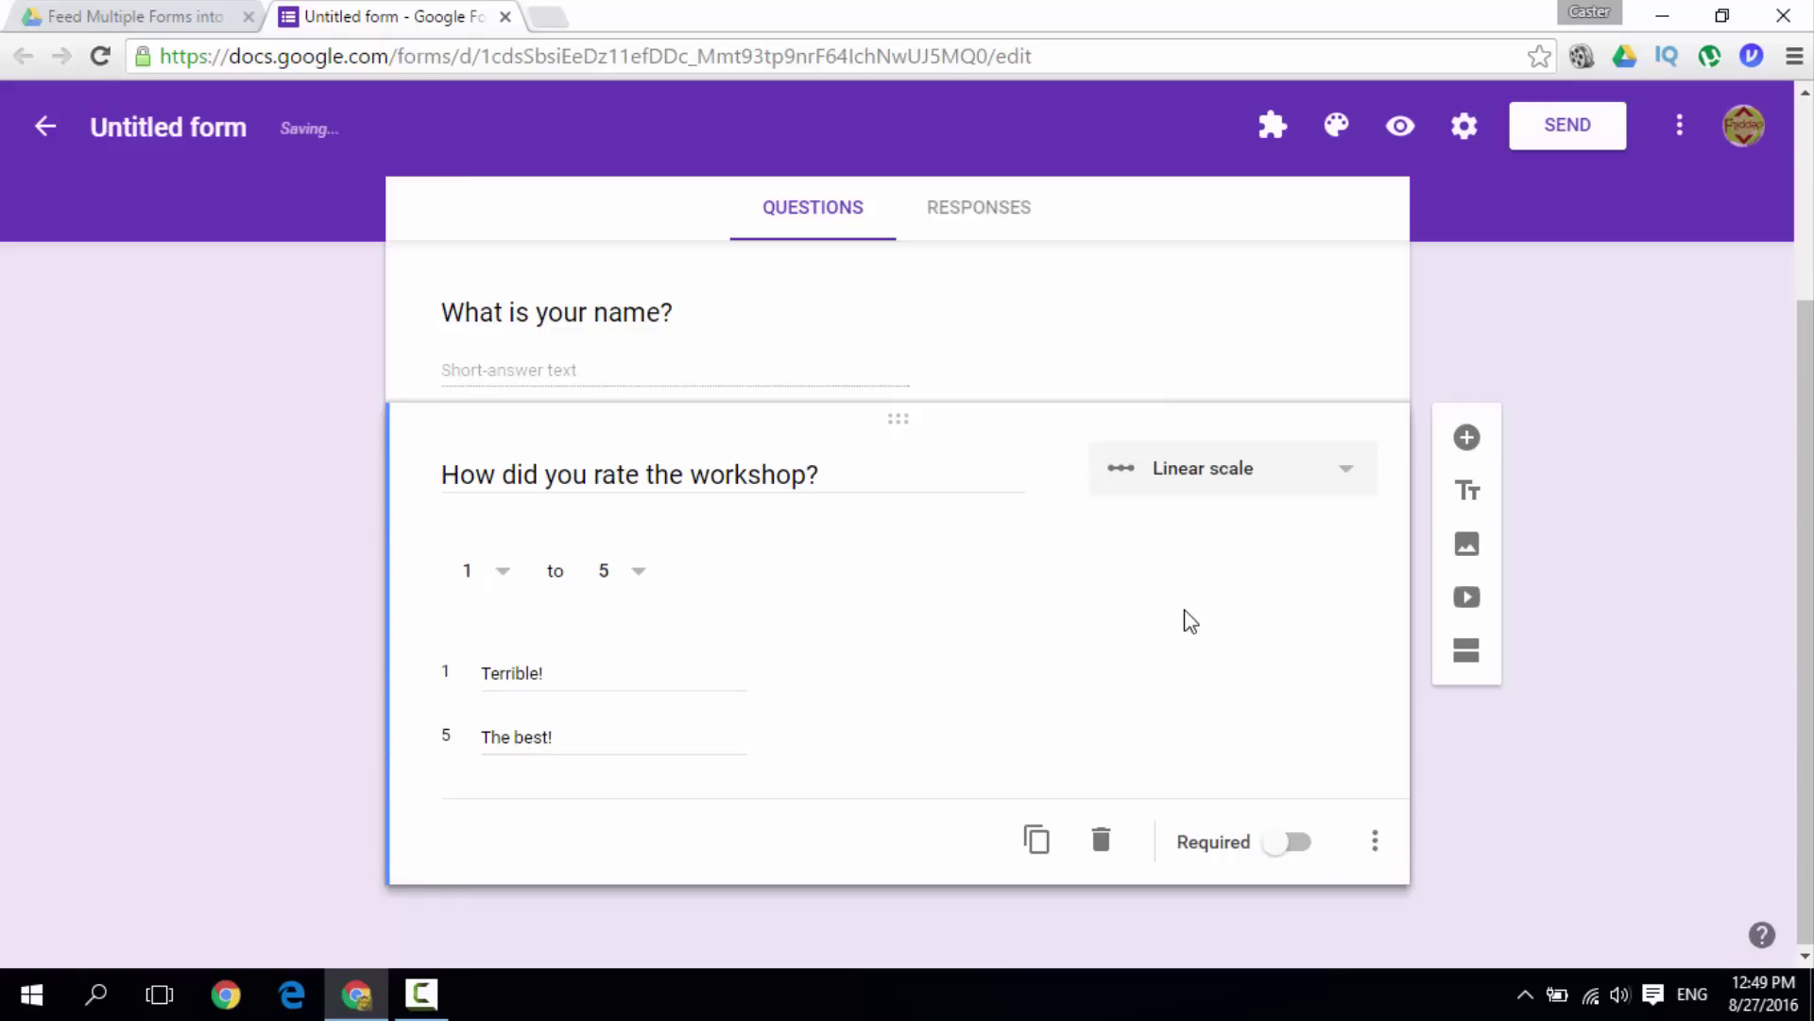
- Make both the workshop rating question and the name question required
{"action": "left_click", "coordinate": [1280, 842]}
{"action": "left_click", "coordinate": [1281, 341]}
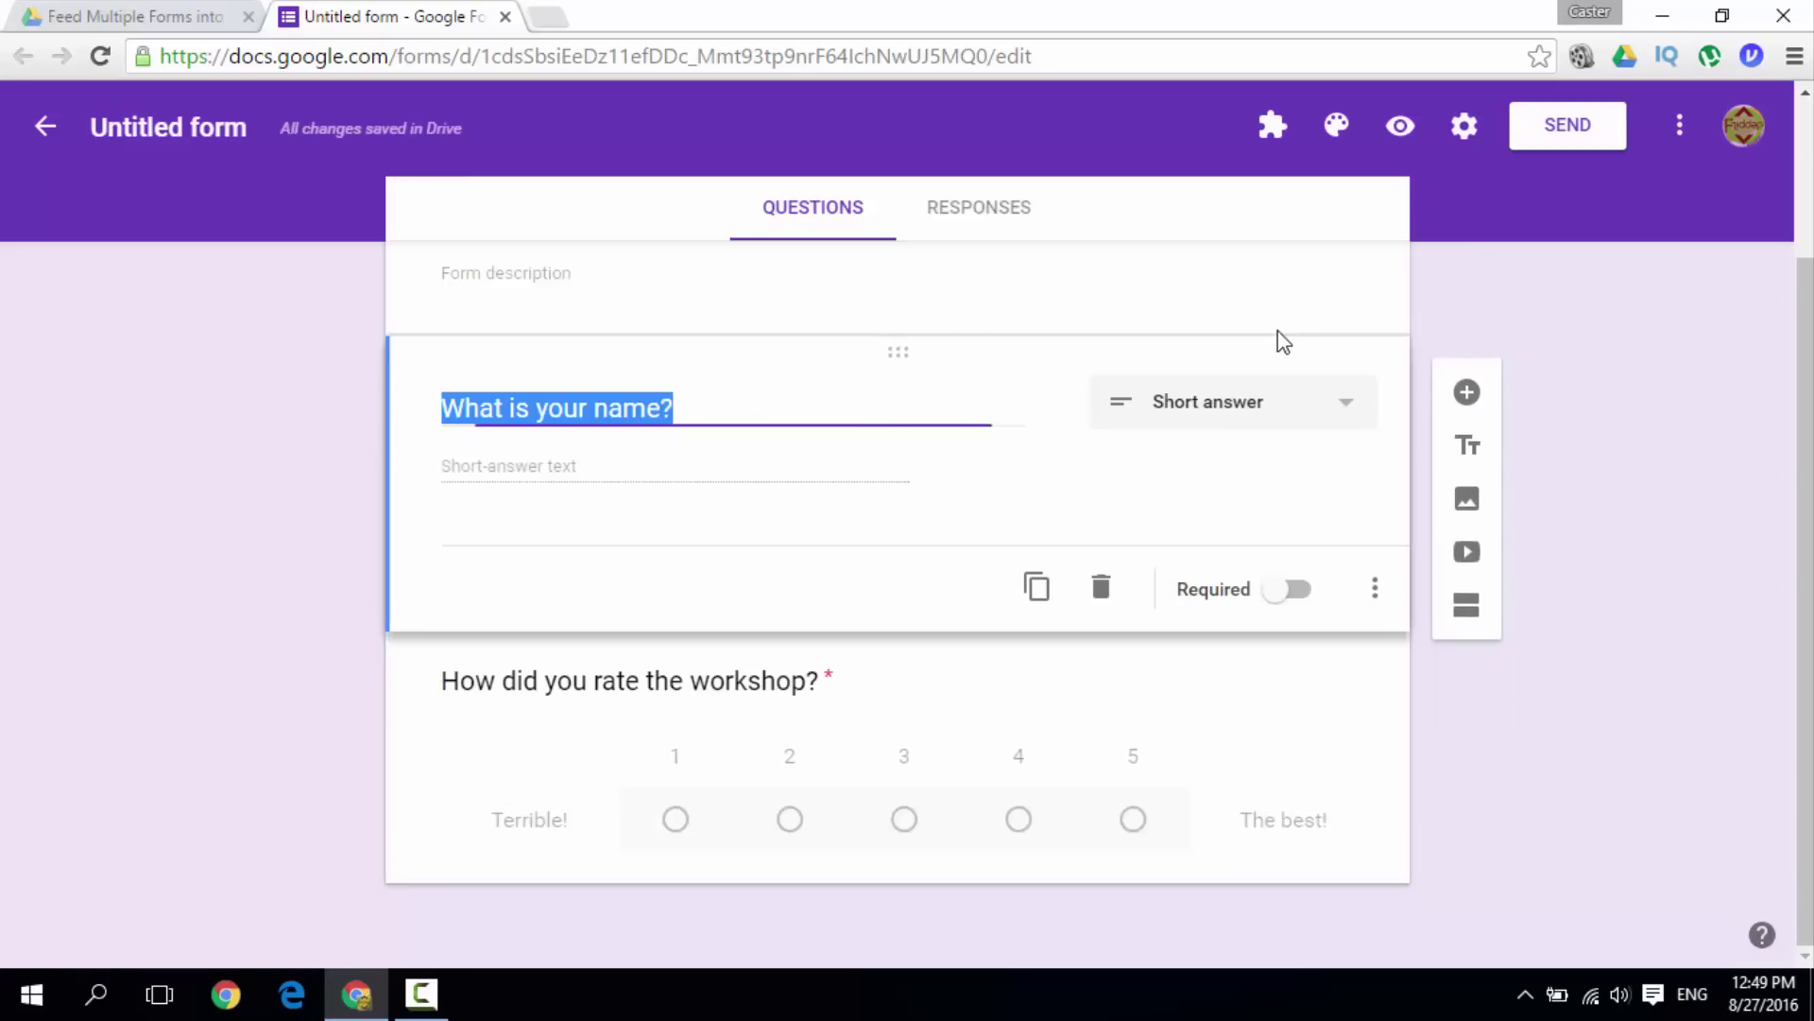
{"action": "left_click", "coordinate": [1296, 594]}
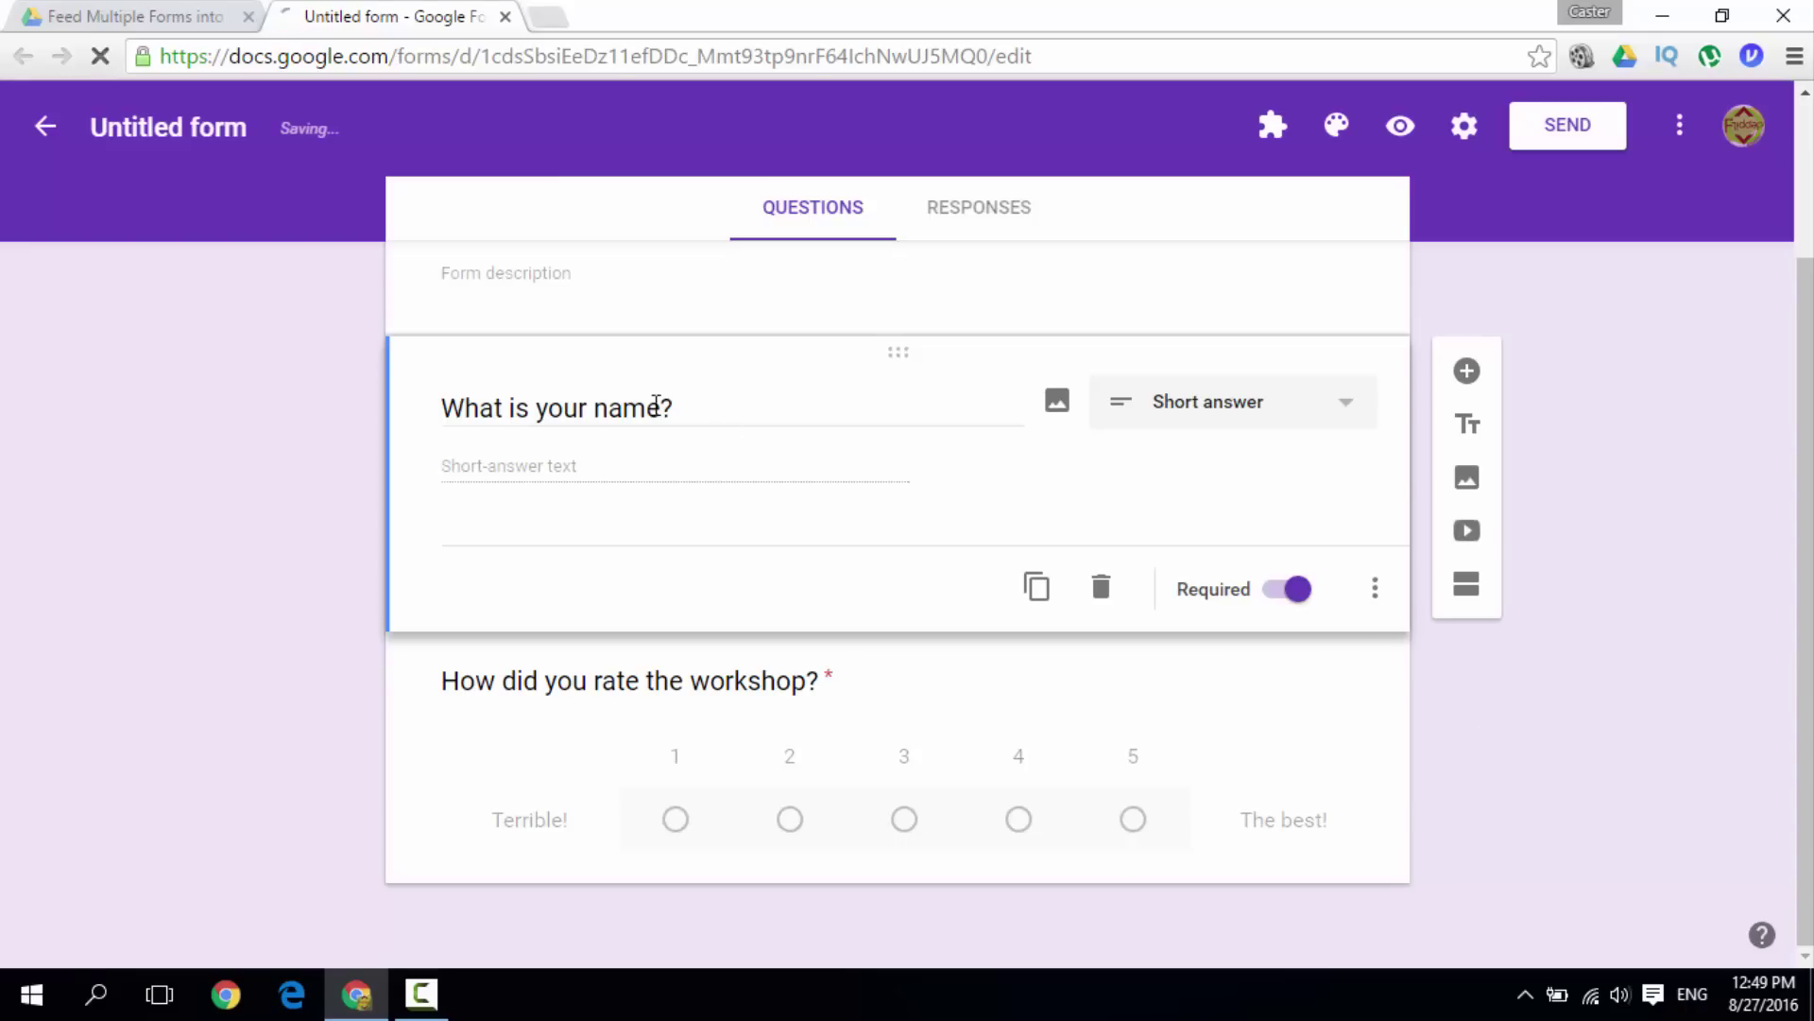
- Name the form file "Workshop one feedback" and return to the Drive folder
{"action": "left_click", "coordinate": [182, 129]}
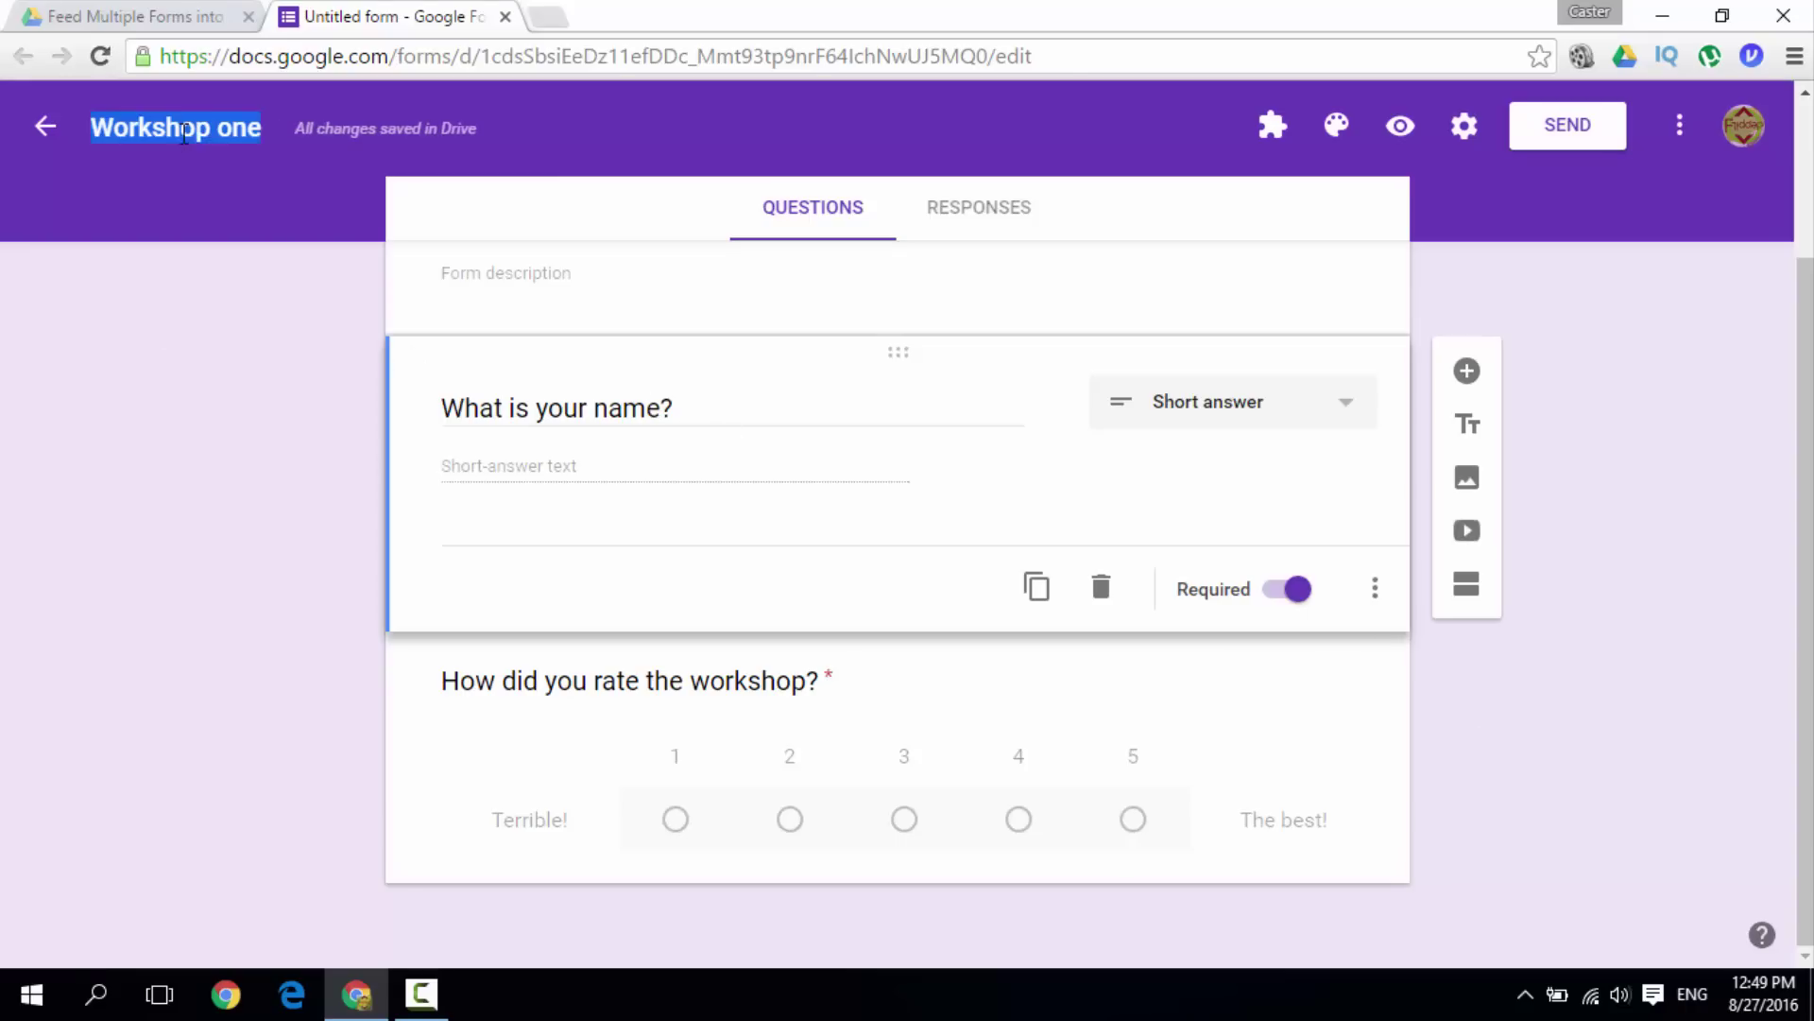
{"action": "left_click", "coordinate": [260, 132]}
{"action": "type", "text": "feed"}
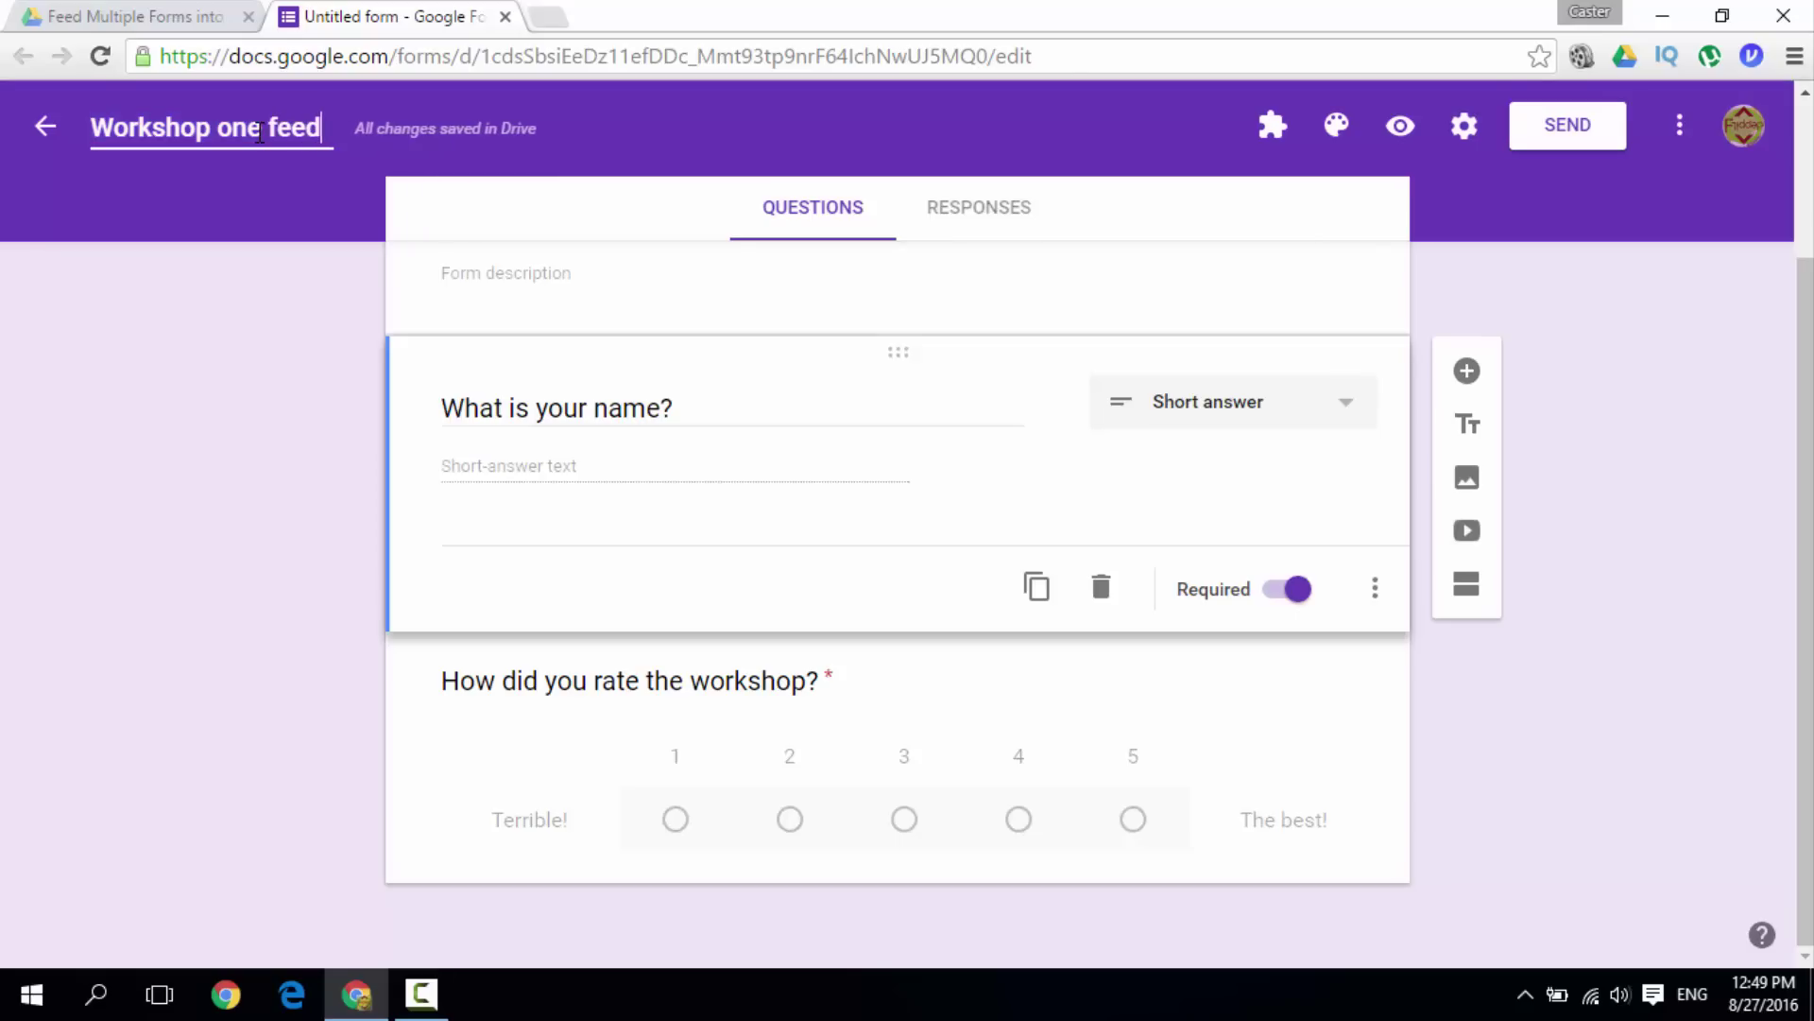
{"action": "type", "text": "back"}
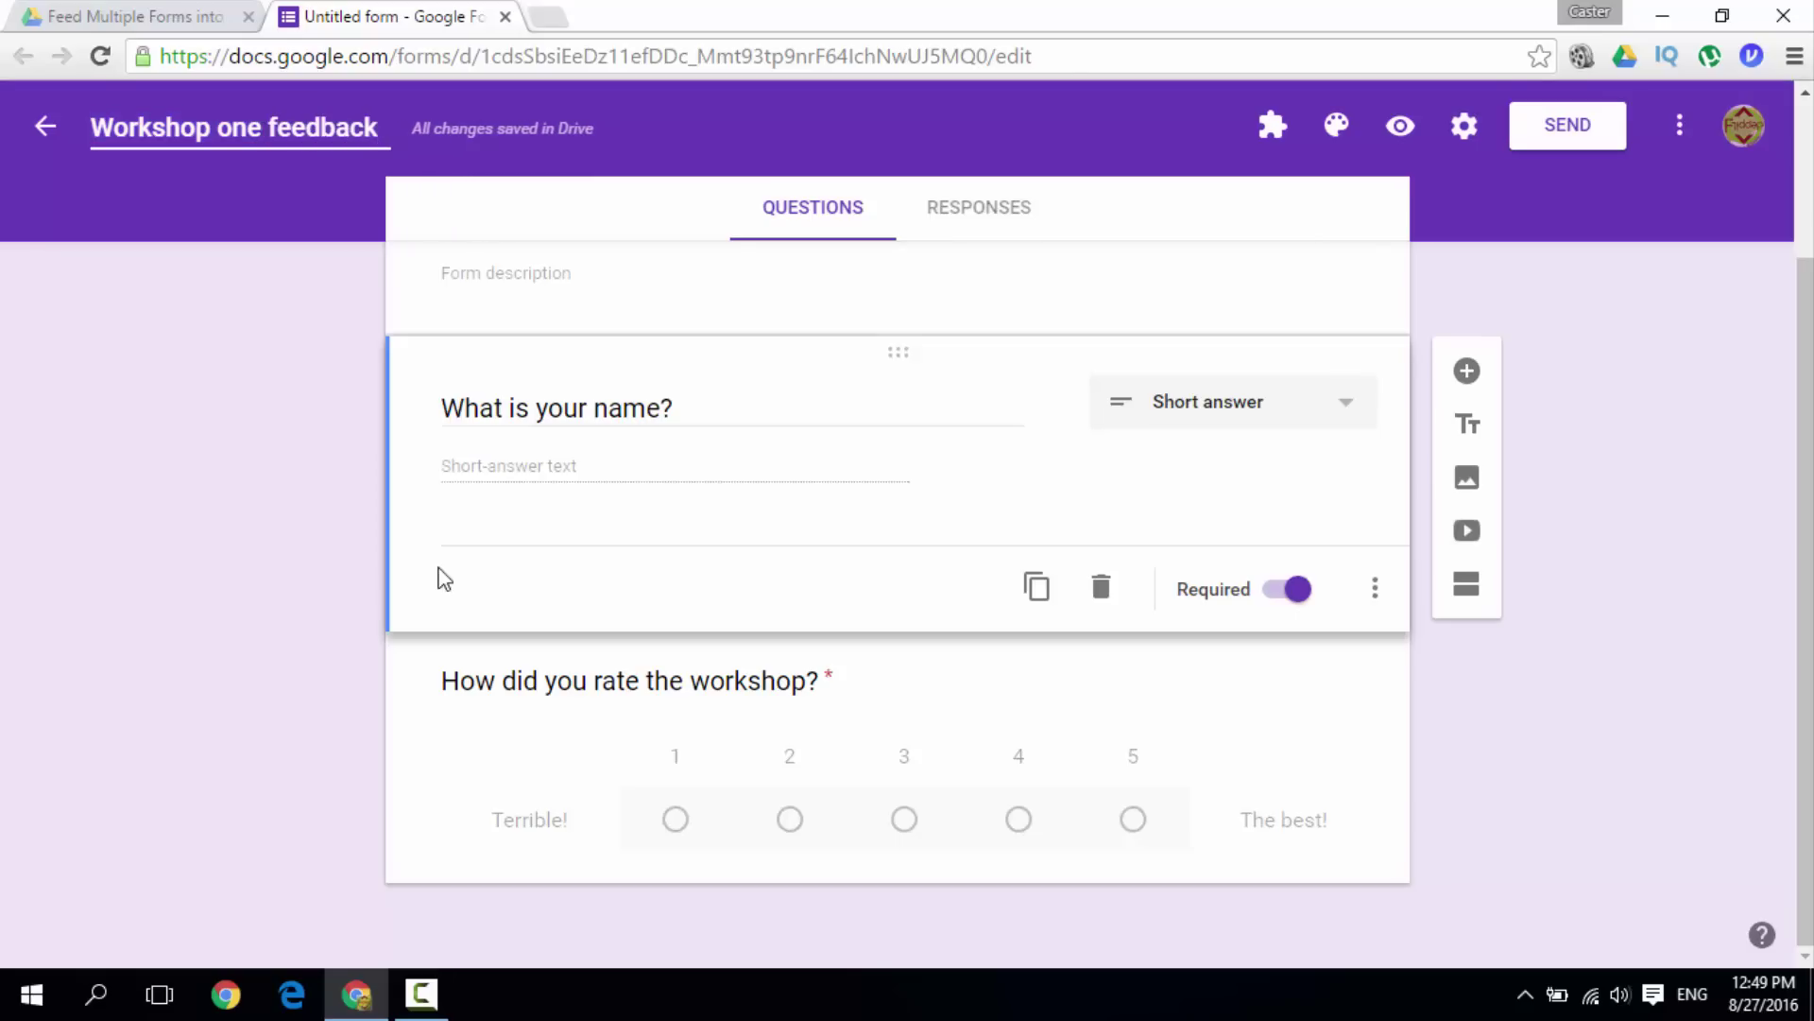
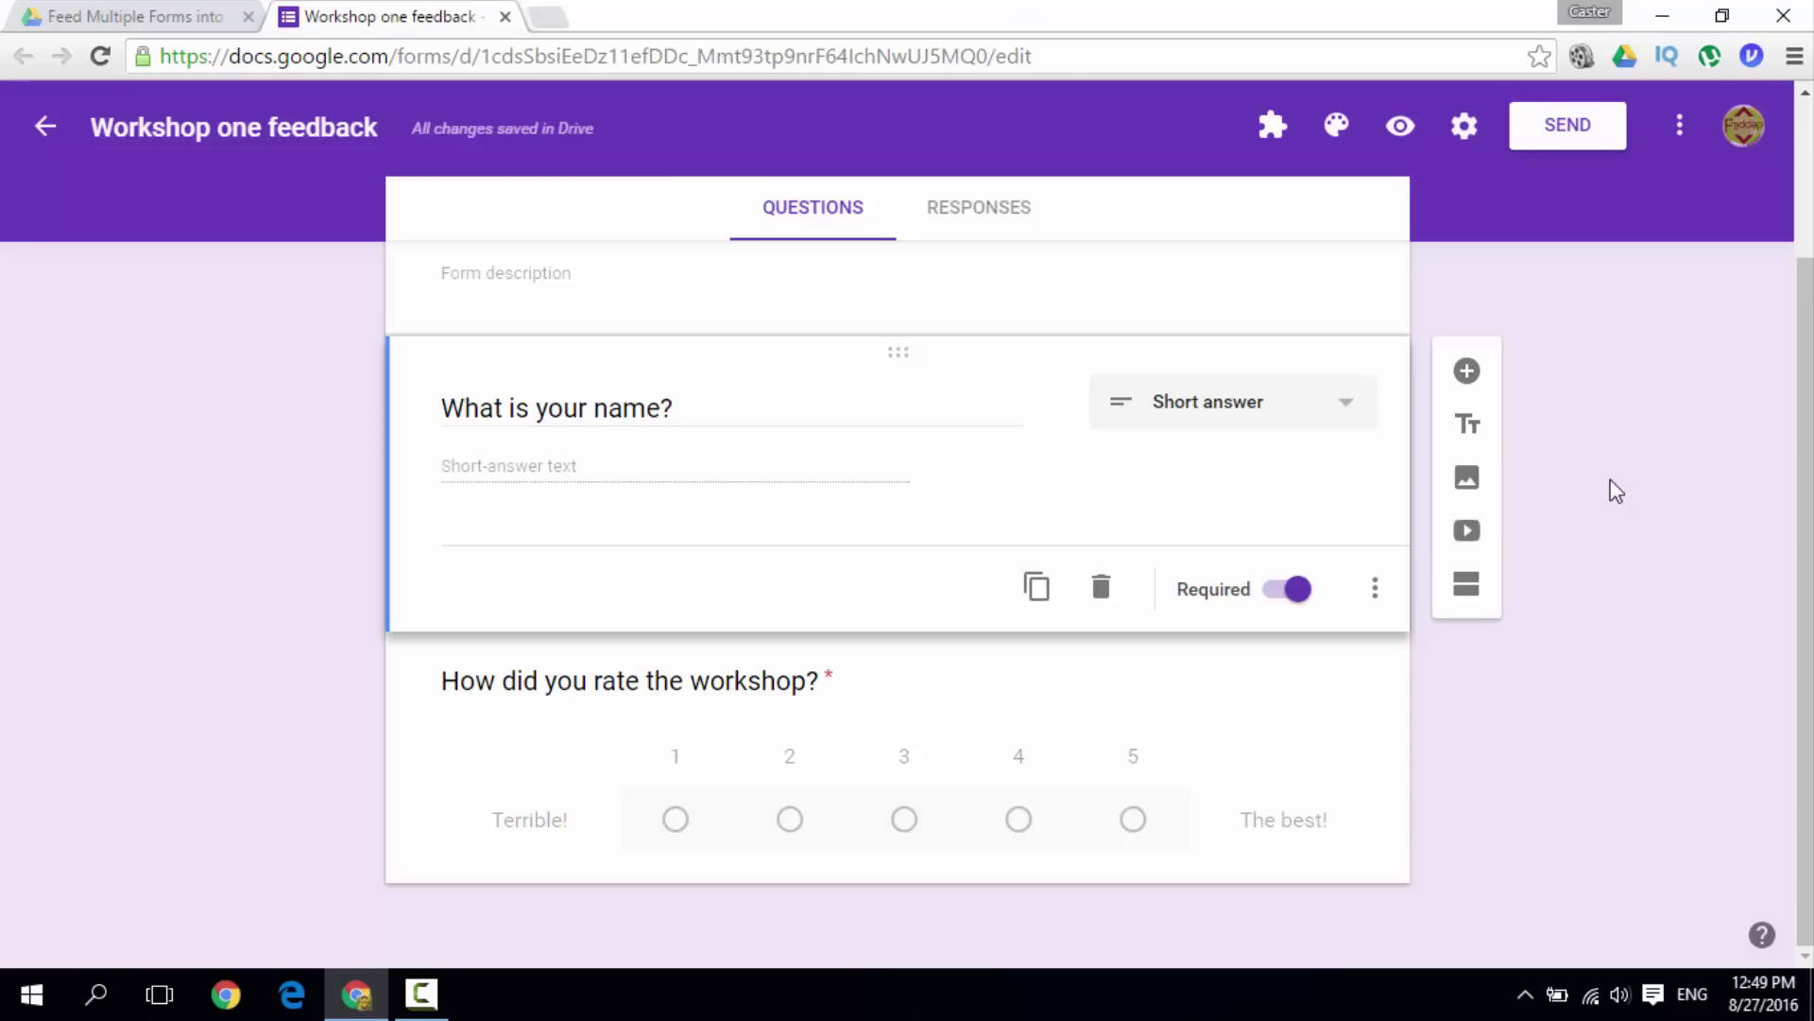
{"action": "left_click", "coordinate": [169, 19]}
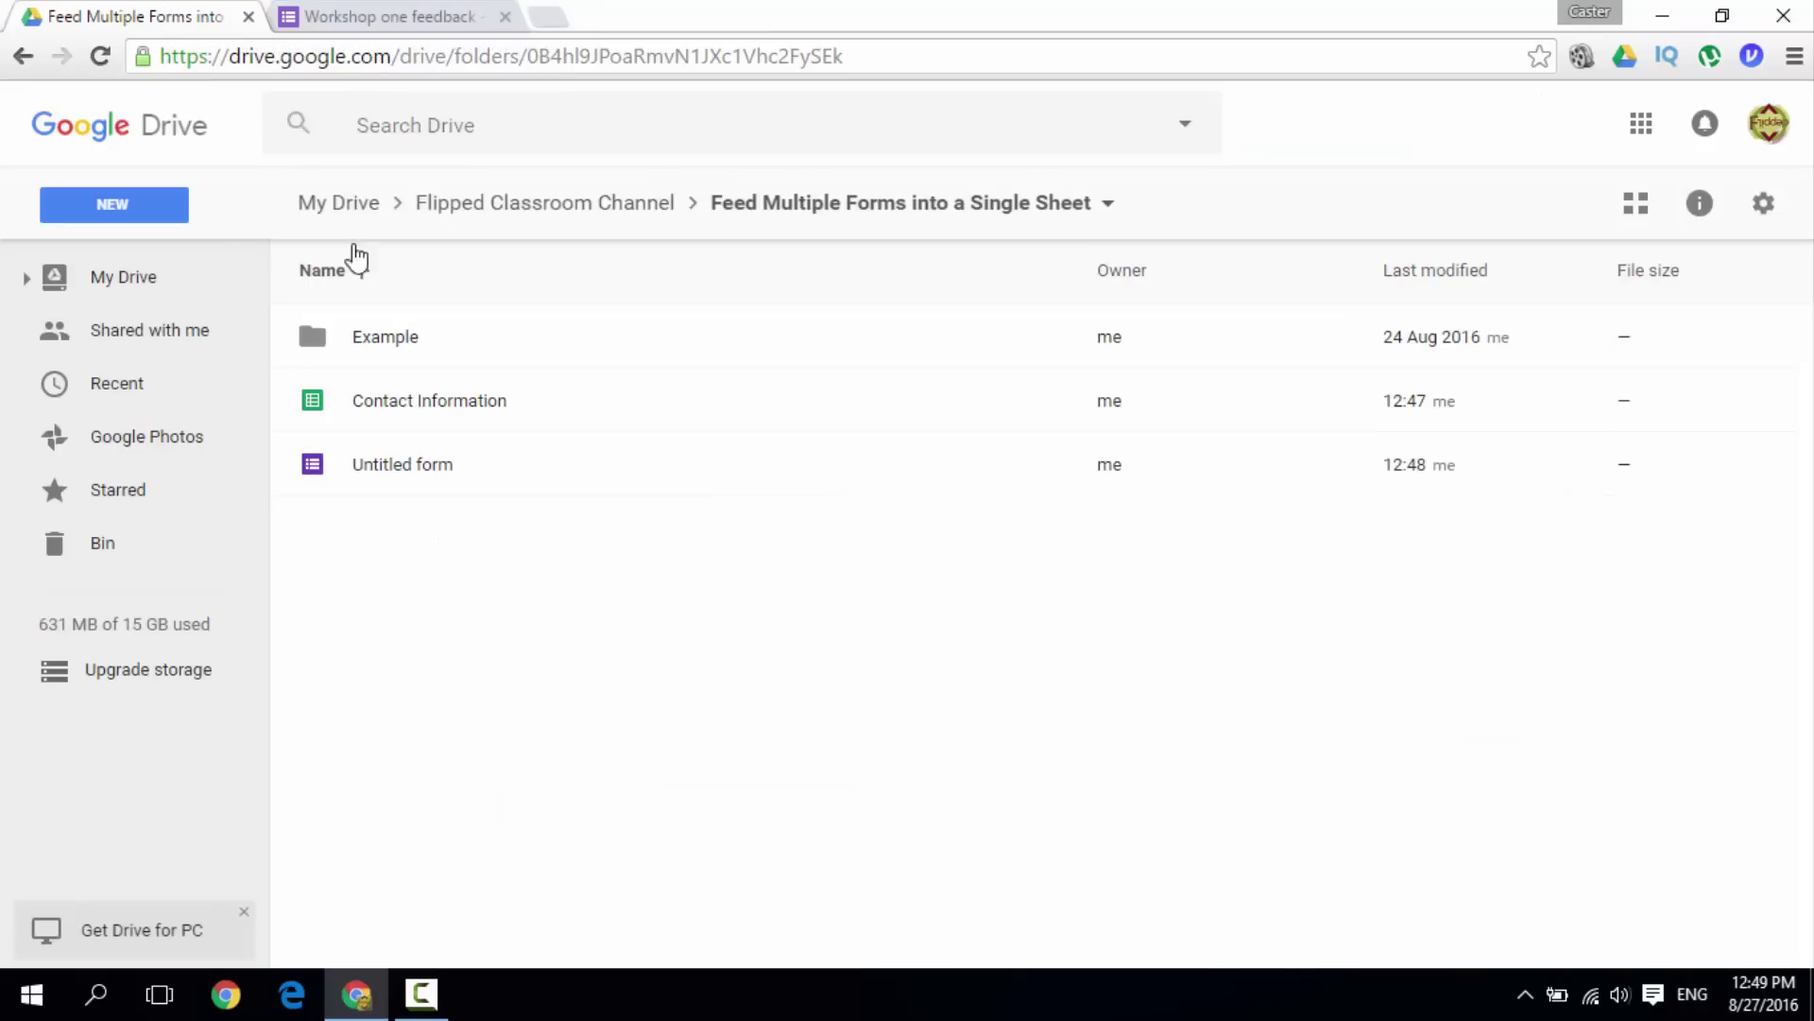
- Make a copy of the "Workshop one feedback" form in the Drive folder
{"action": "right_click", "coordinate": [473, 620]}
{"action": "left_click", "coordinate": [366, 552]}
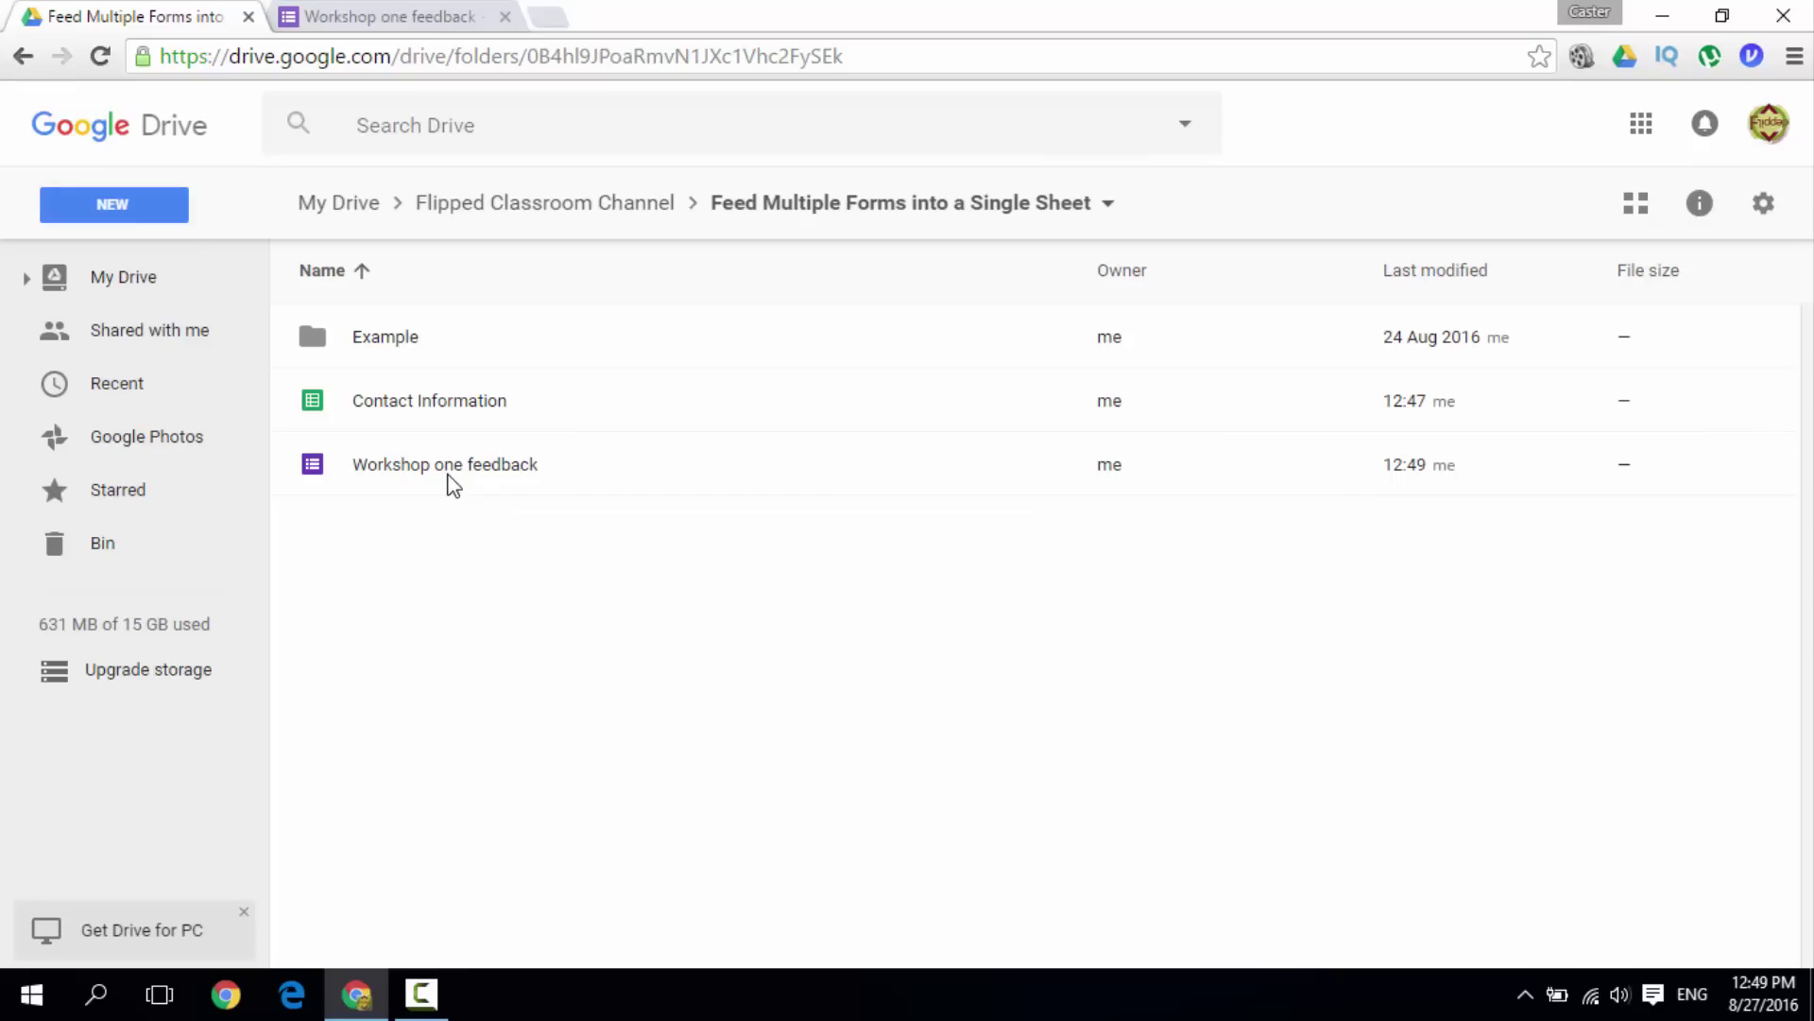
{"action": "left_click", "coordinate": [480, 465]}
{"action": "right_click", "coordinate": [480, 465]}
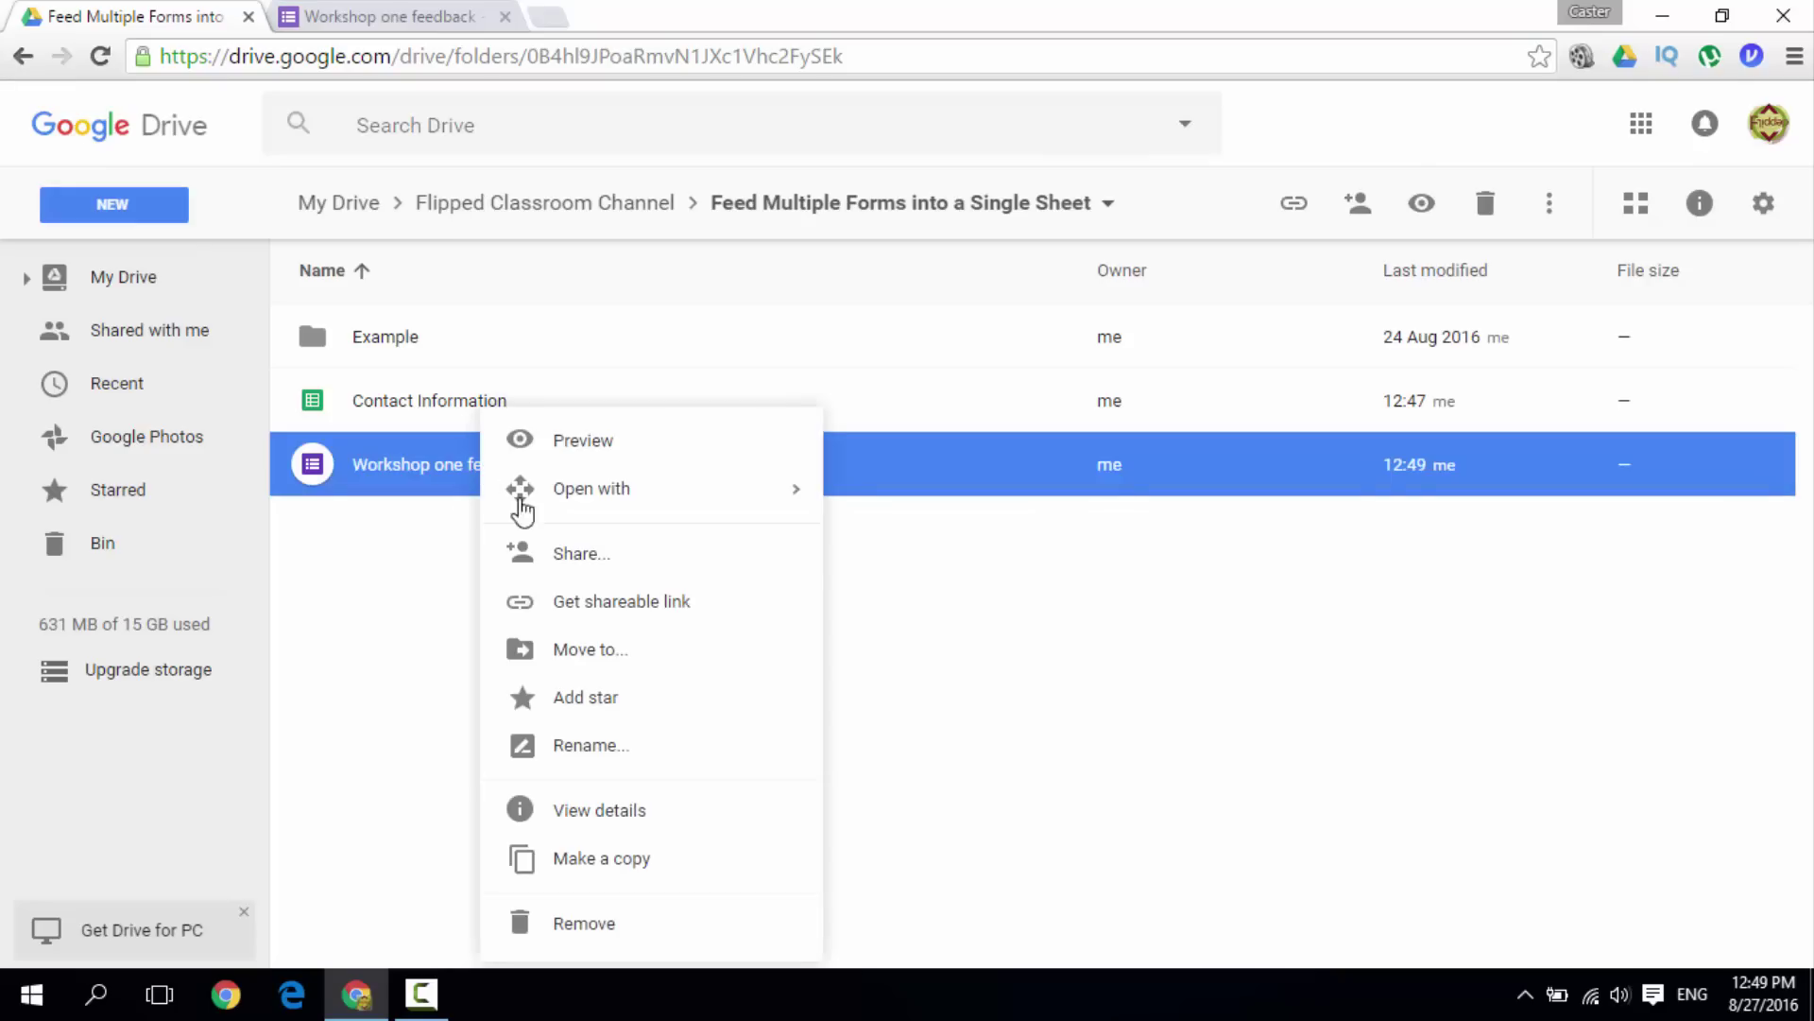
{"action": "left_click", "coordinate": [637, 875]}
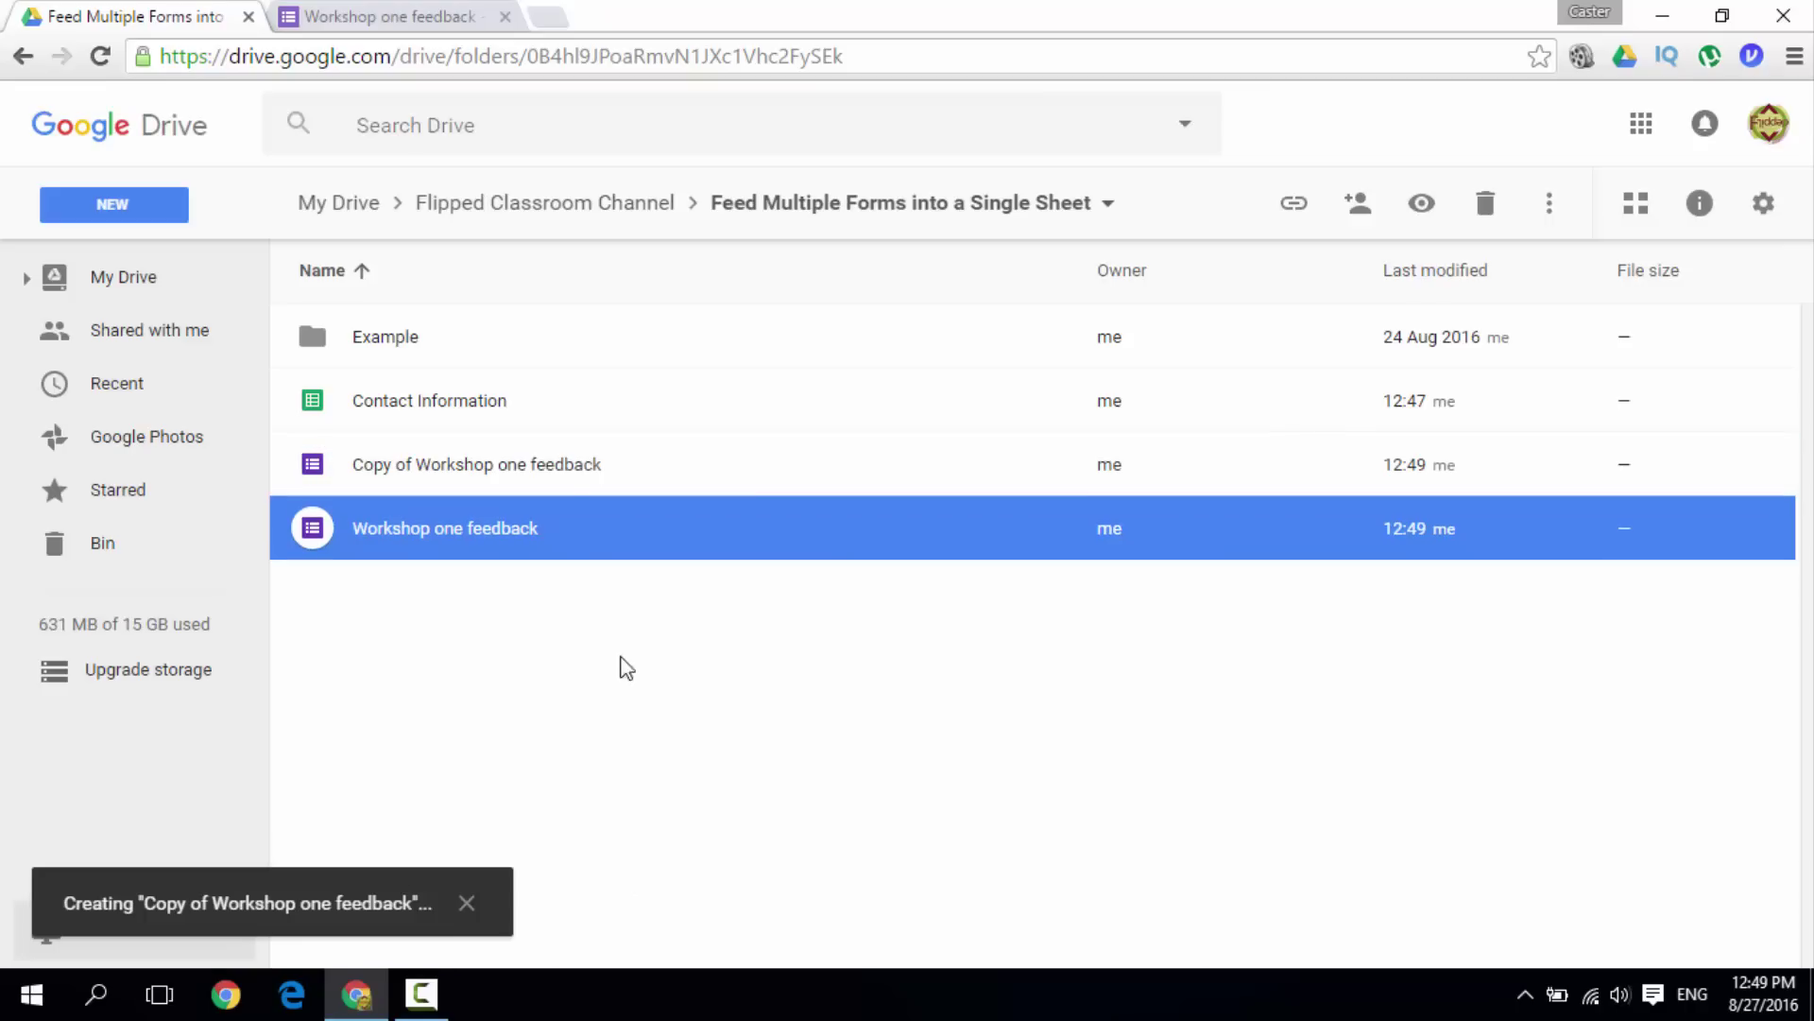
- Rename the copied form file as "Workshop two feedback"
{"action": "left_click", "coordinate": [574, 464]}
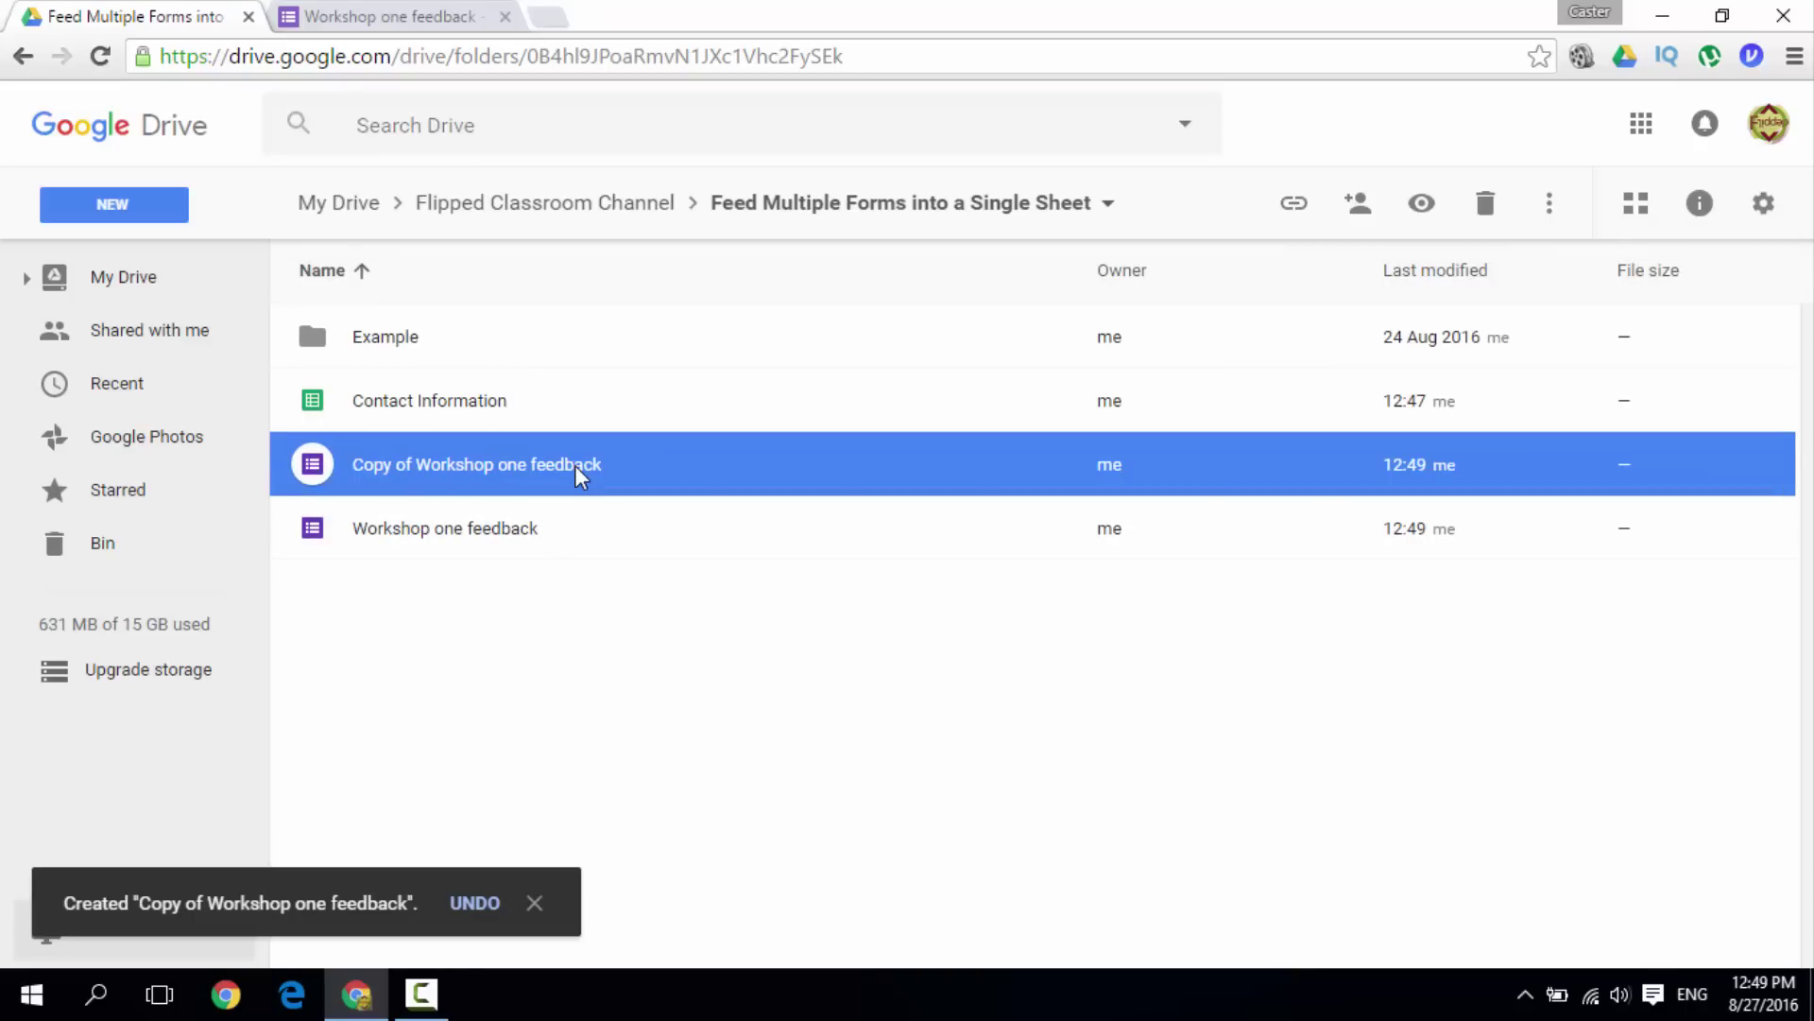
{"action": "right_click", "coordinate": [411, 477]}
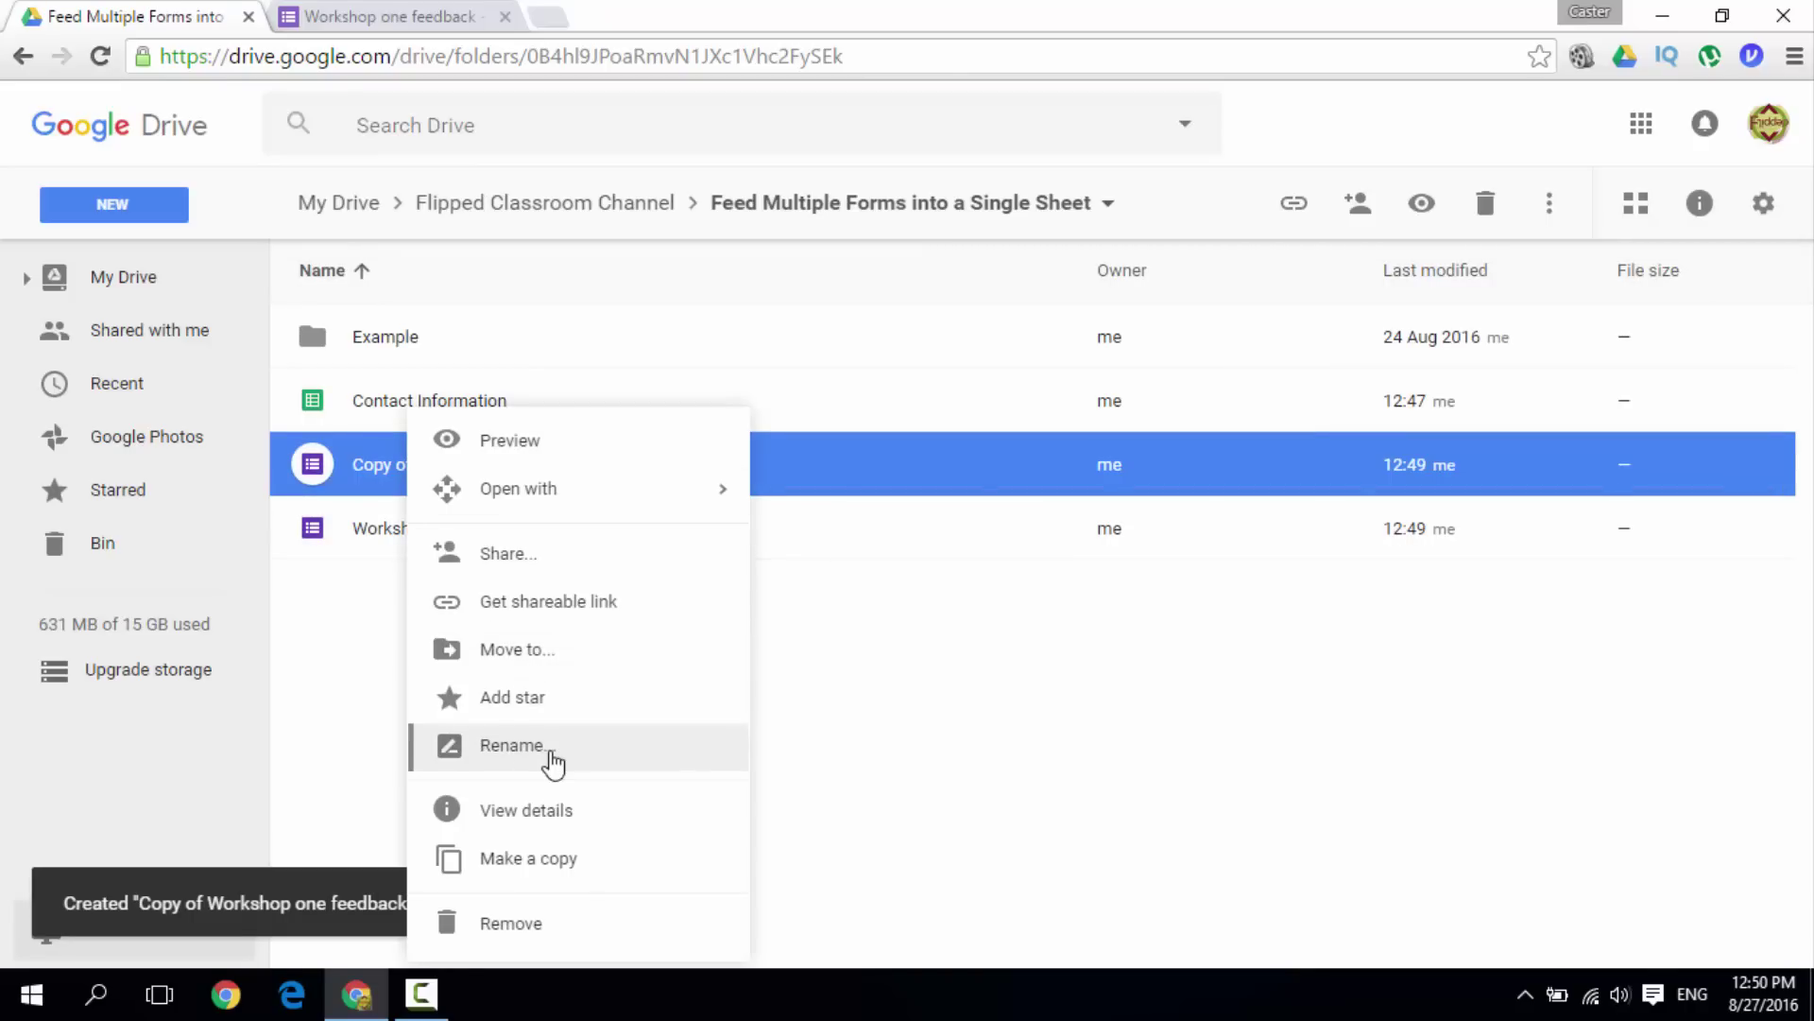
{"action": "left_click", "coordinate": [551, 750]}
{"action": "left_click", "coordinate": [758, 553]}
{"action": "key", "text": "BackSpace"}
{"action": "key", "text": "BackSpace"}
{"action": "key", "text": "BackSpace"}
{"action": "key", "text": "BackSpace"}
{"action": "key", "text": "BackSpace"}
{"action": "key", "text": "BackSpace"}
{"action": "key", "text": "BackSpace"}
{"action": "key", "text": "BackSpace"}
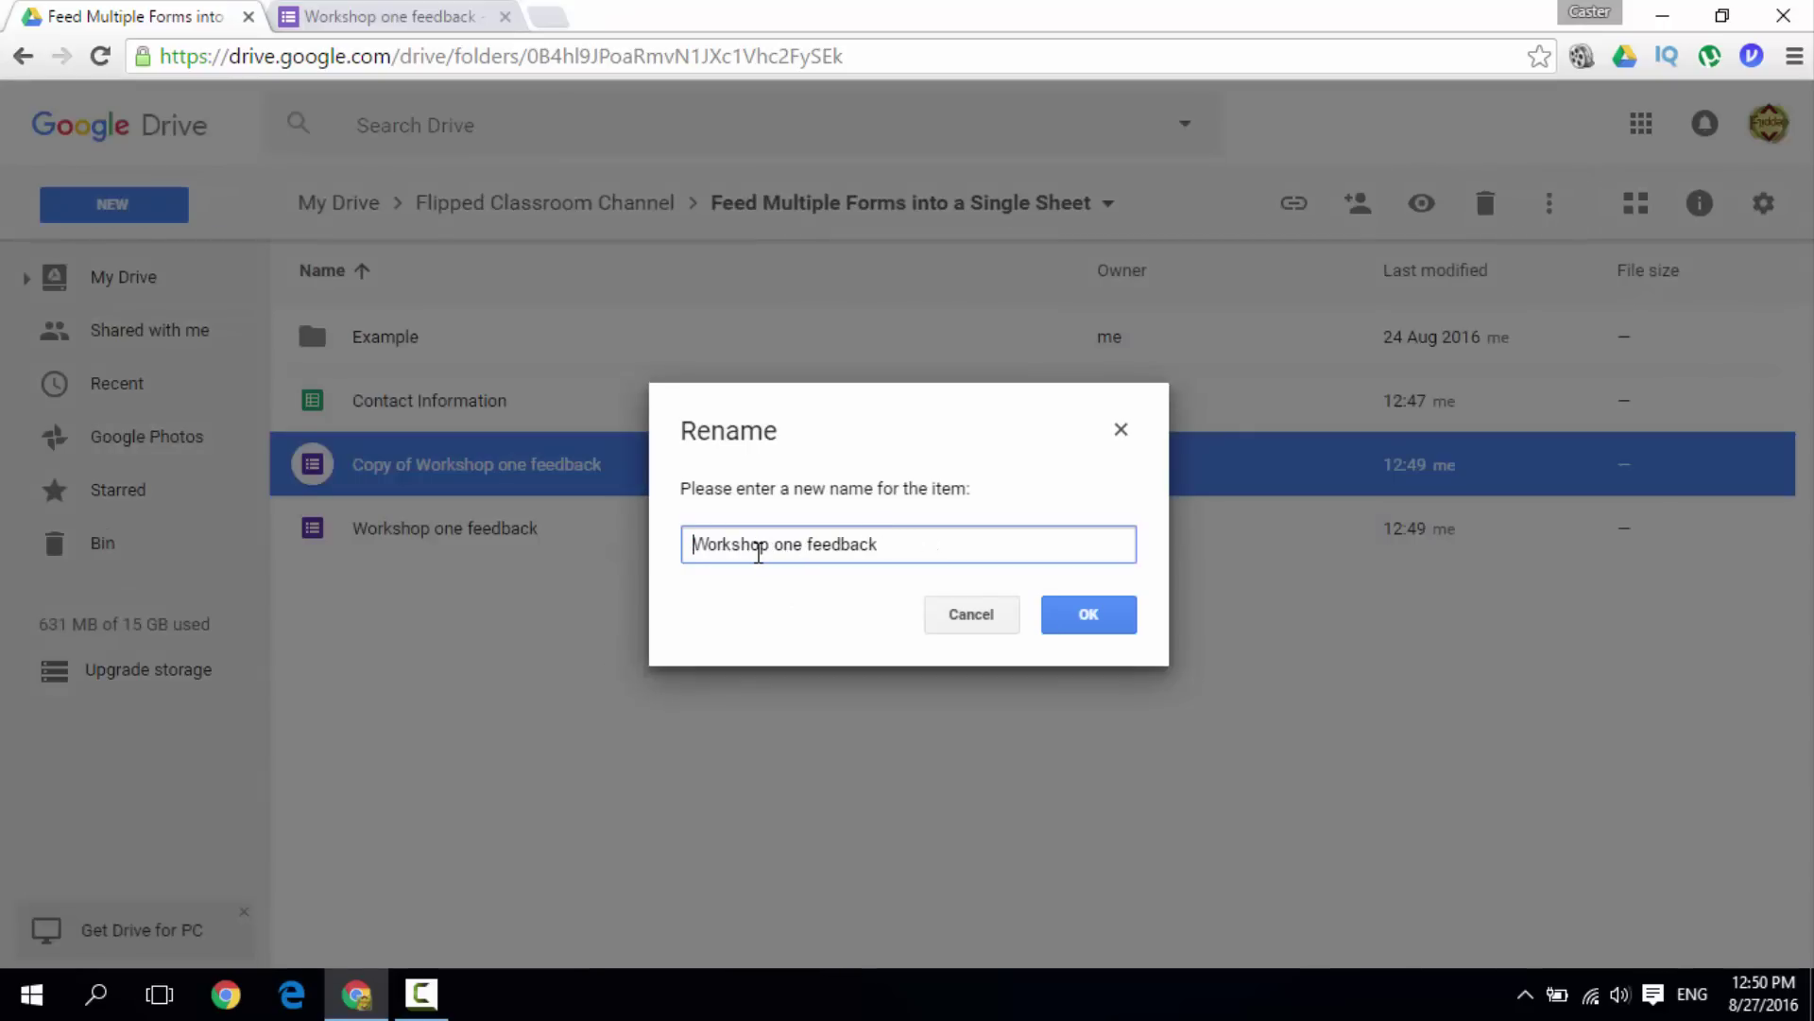
{"action": "double_click", "coordinate": [790, 544]}
{"action": "type", "text": "two"}
{"action": "left_click", "coordinate": [1087, 614]}
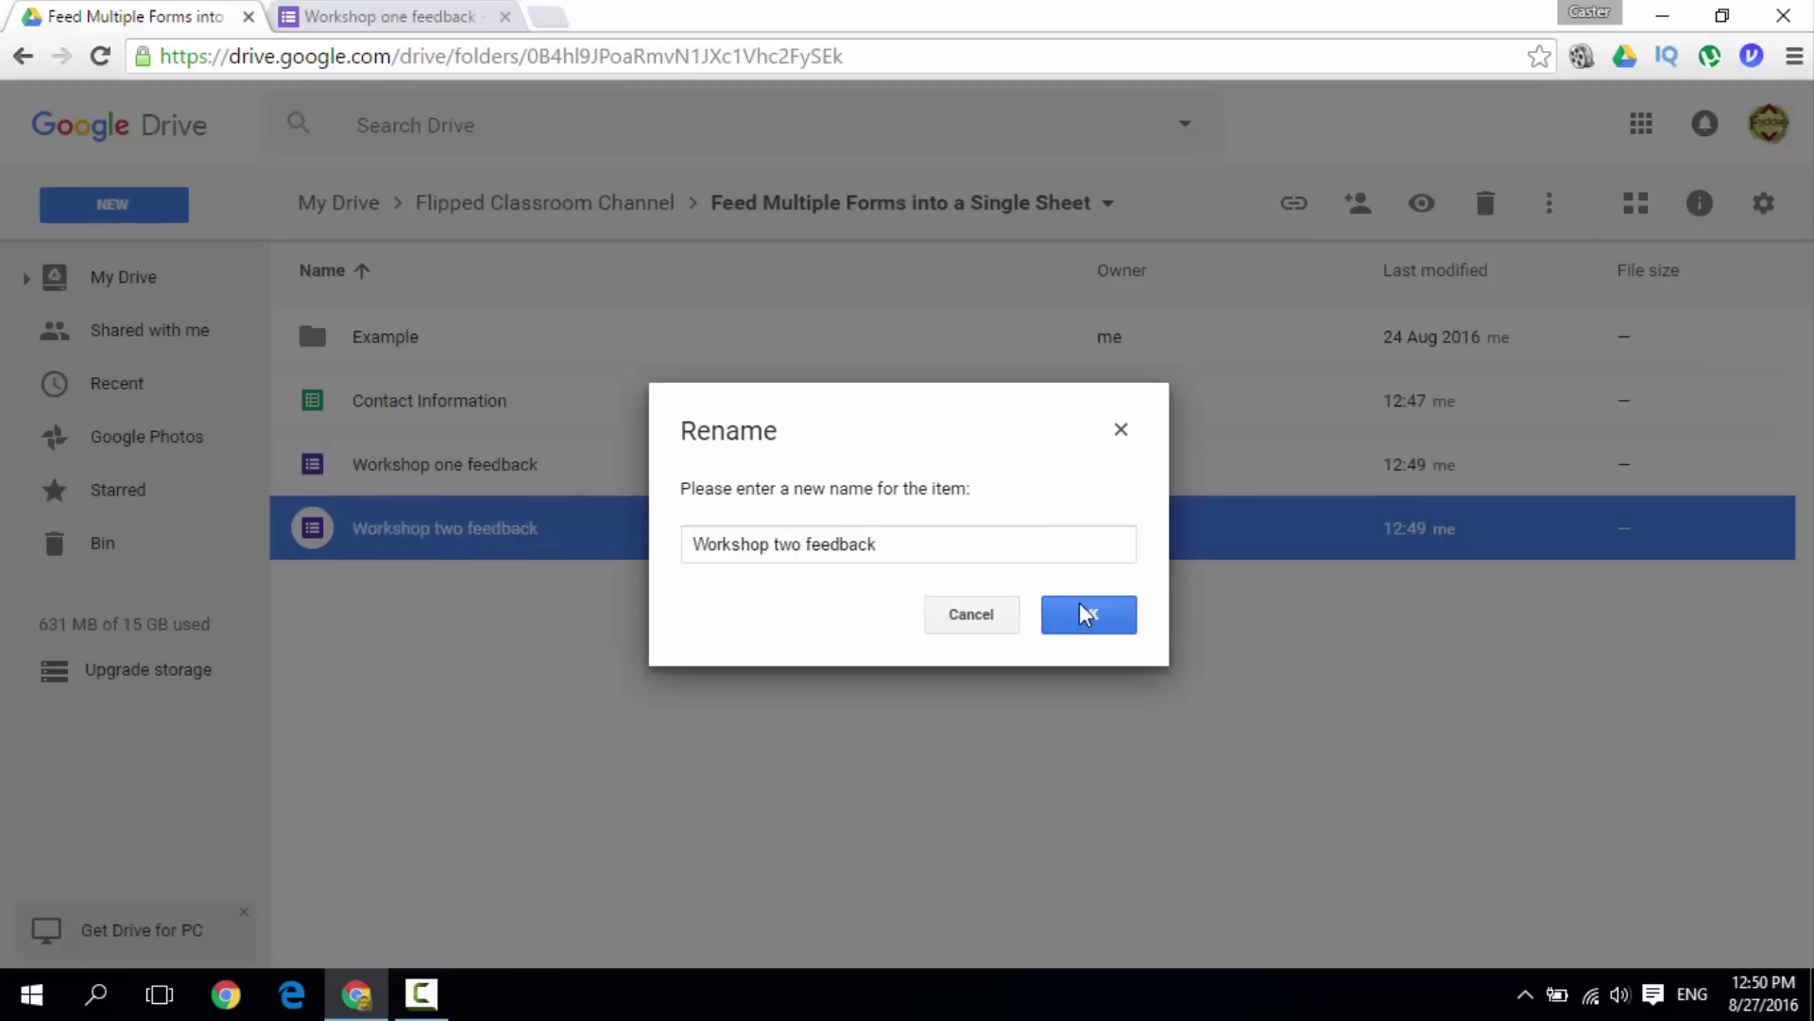
- Open the "Workshop two feedback" form and change its title to "Workshop Two"
{"action": "double_click", "coordinate": [562, 525]}
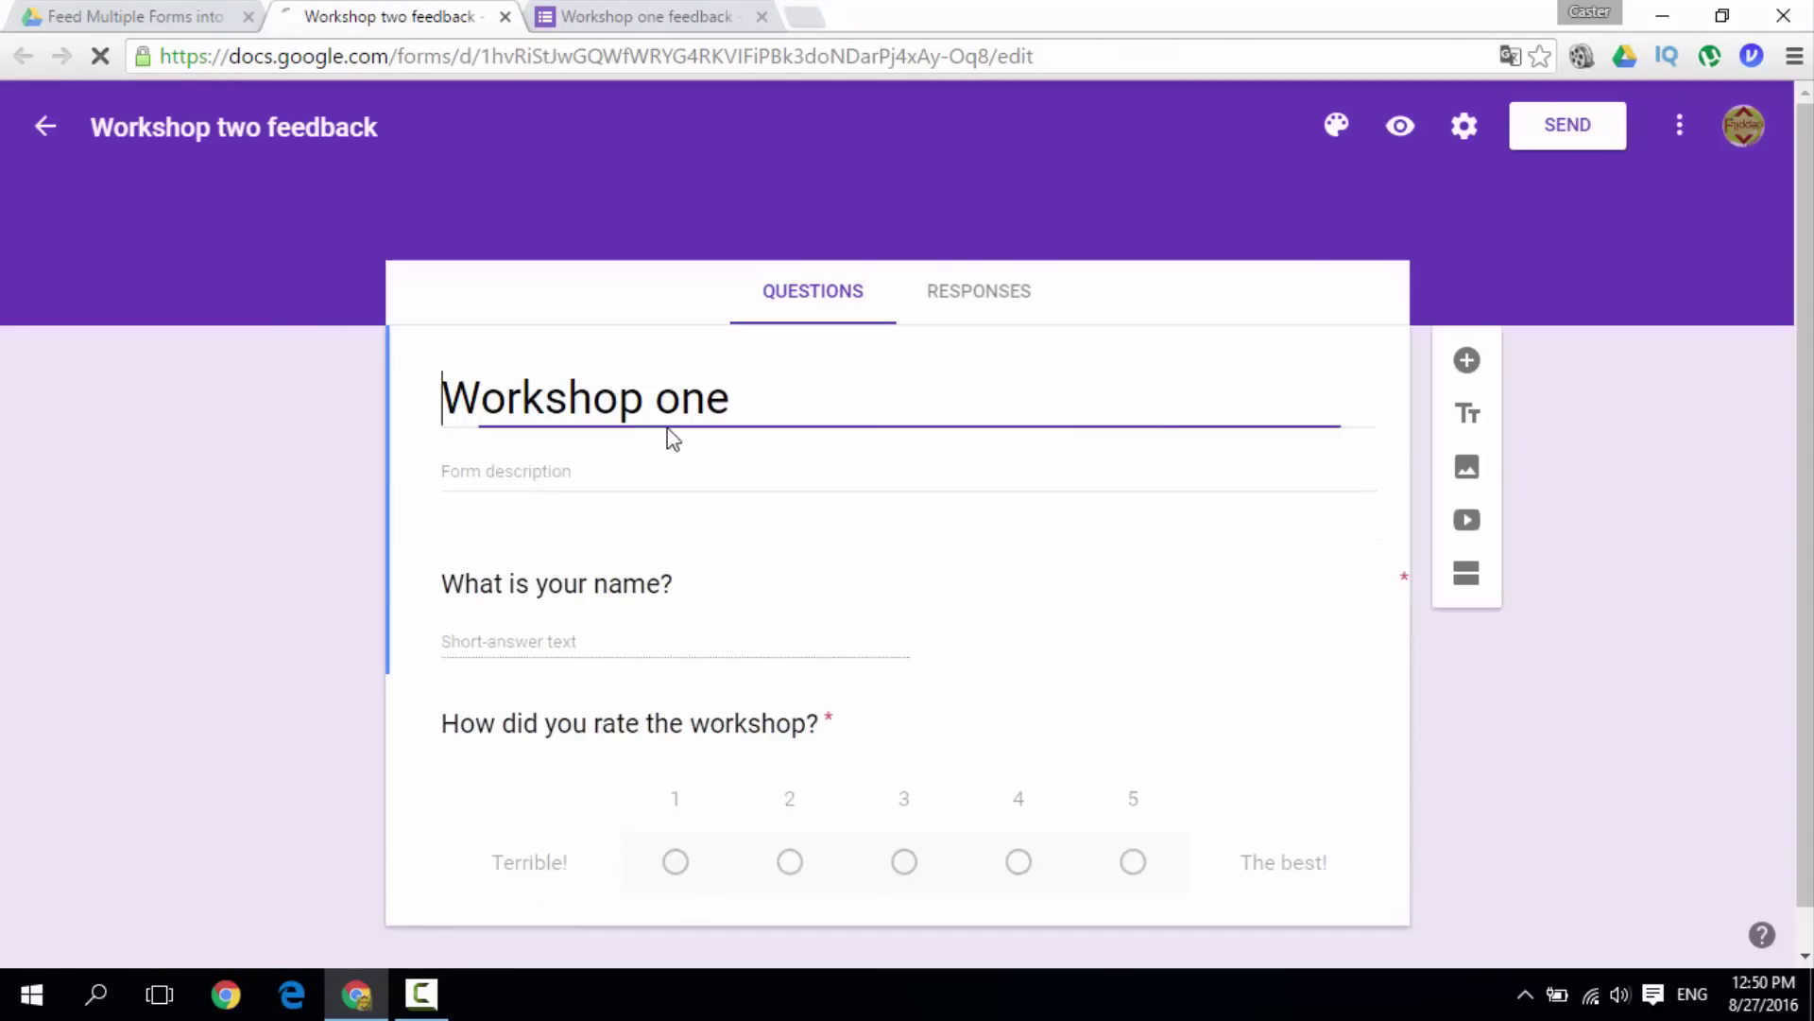
{"action": "double_click", "coordinate": [693, 412]}
{"action": "type", "text": "Two"}
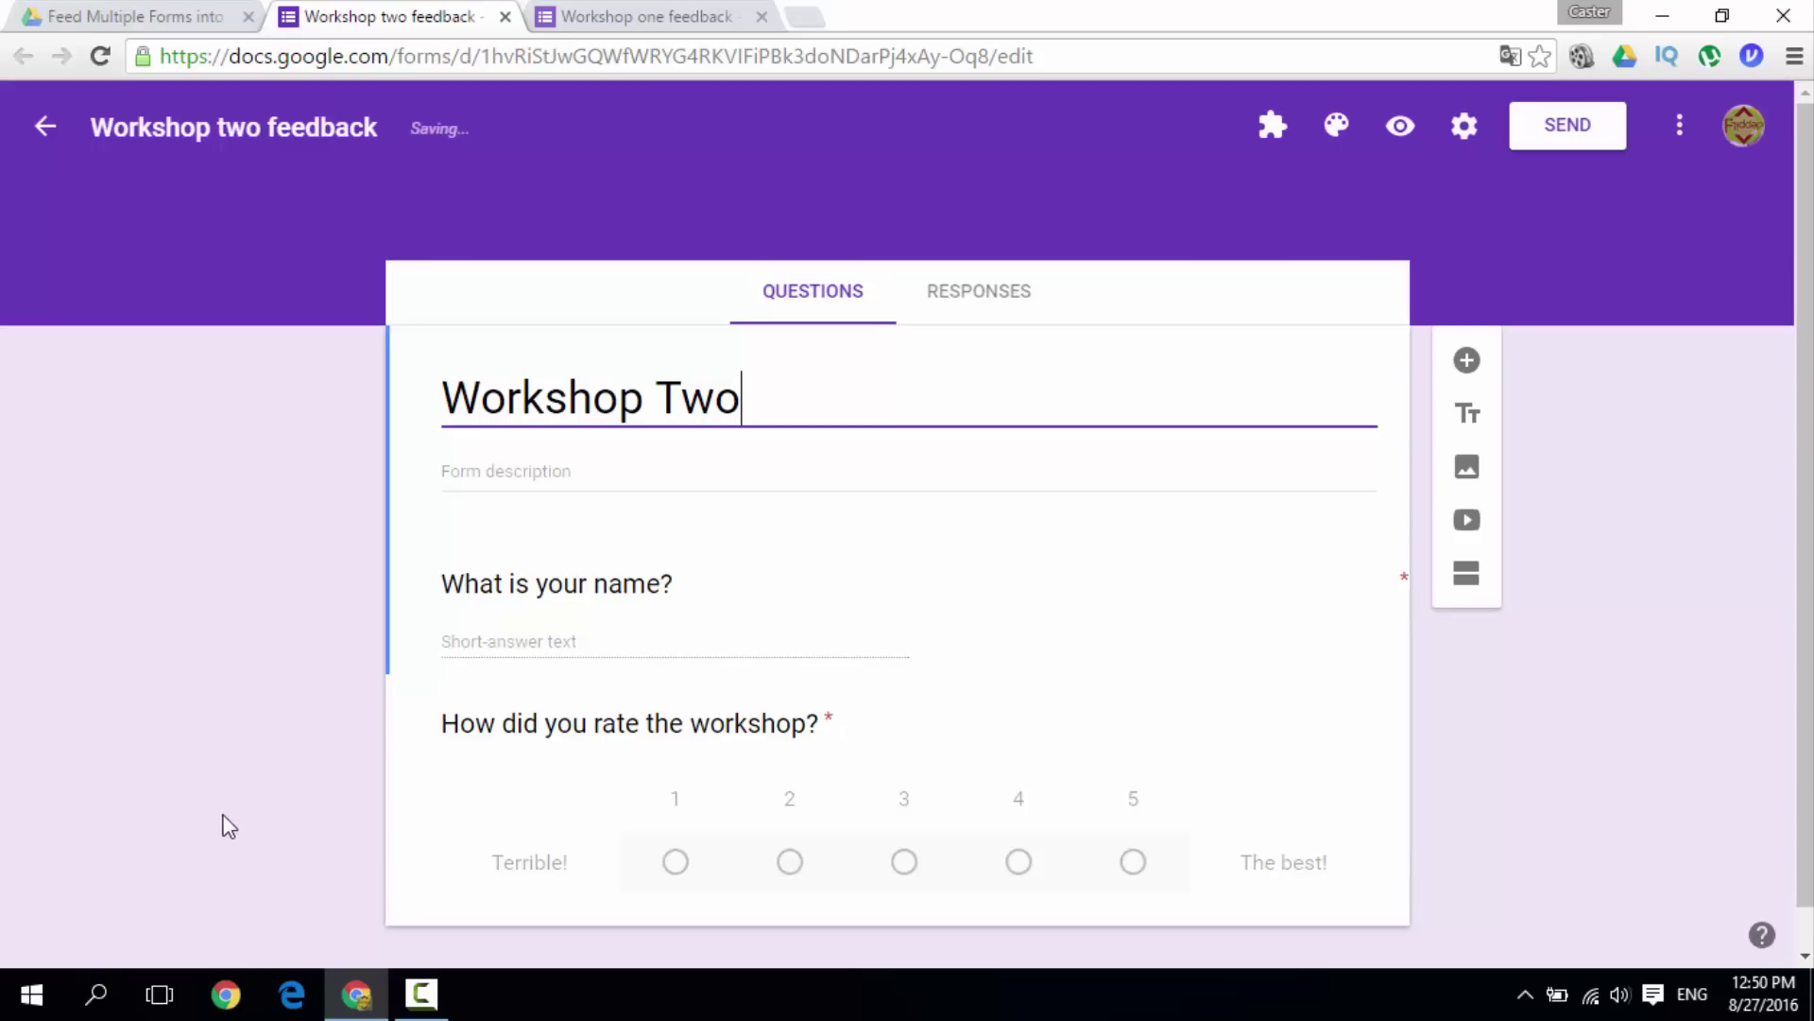
{"action": "left_click", "coordinate": [326, 673]}
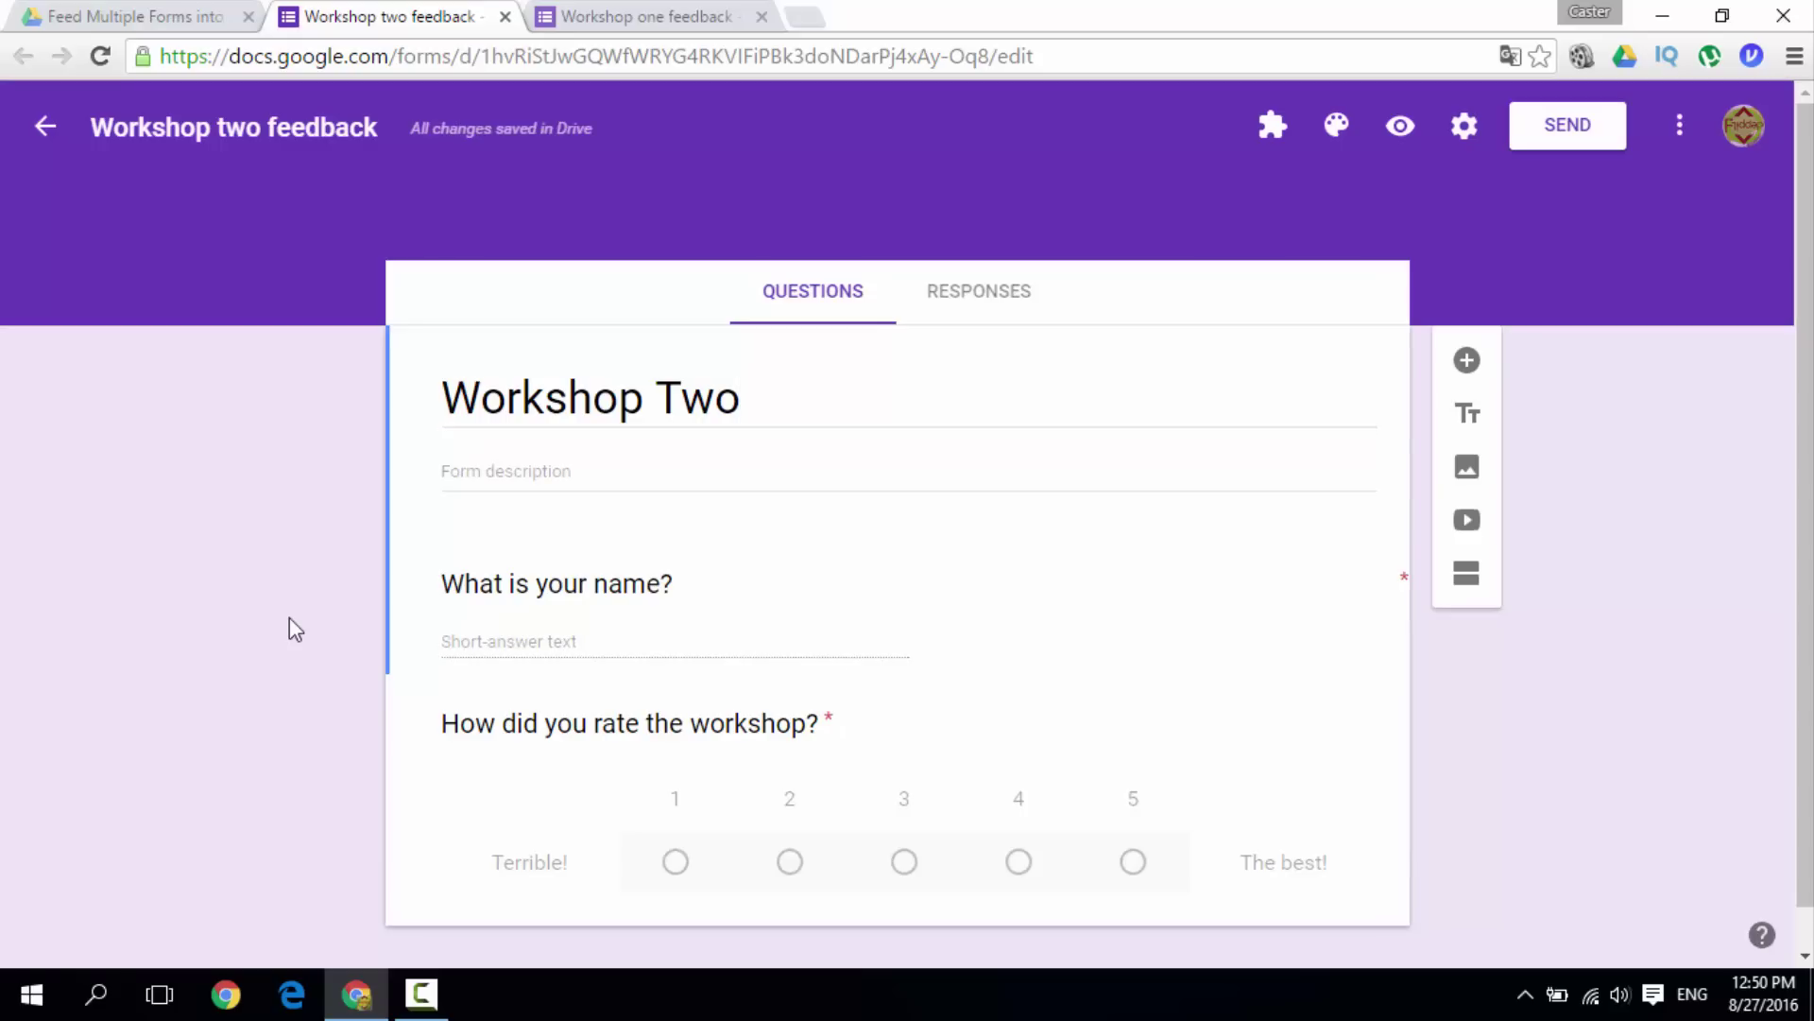
- Set the existing "Contact Information" spreadsheet as the response destination of the "Workshop one feedback" form
{"action": "left_click", "coordinate": [156, 17]}
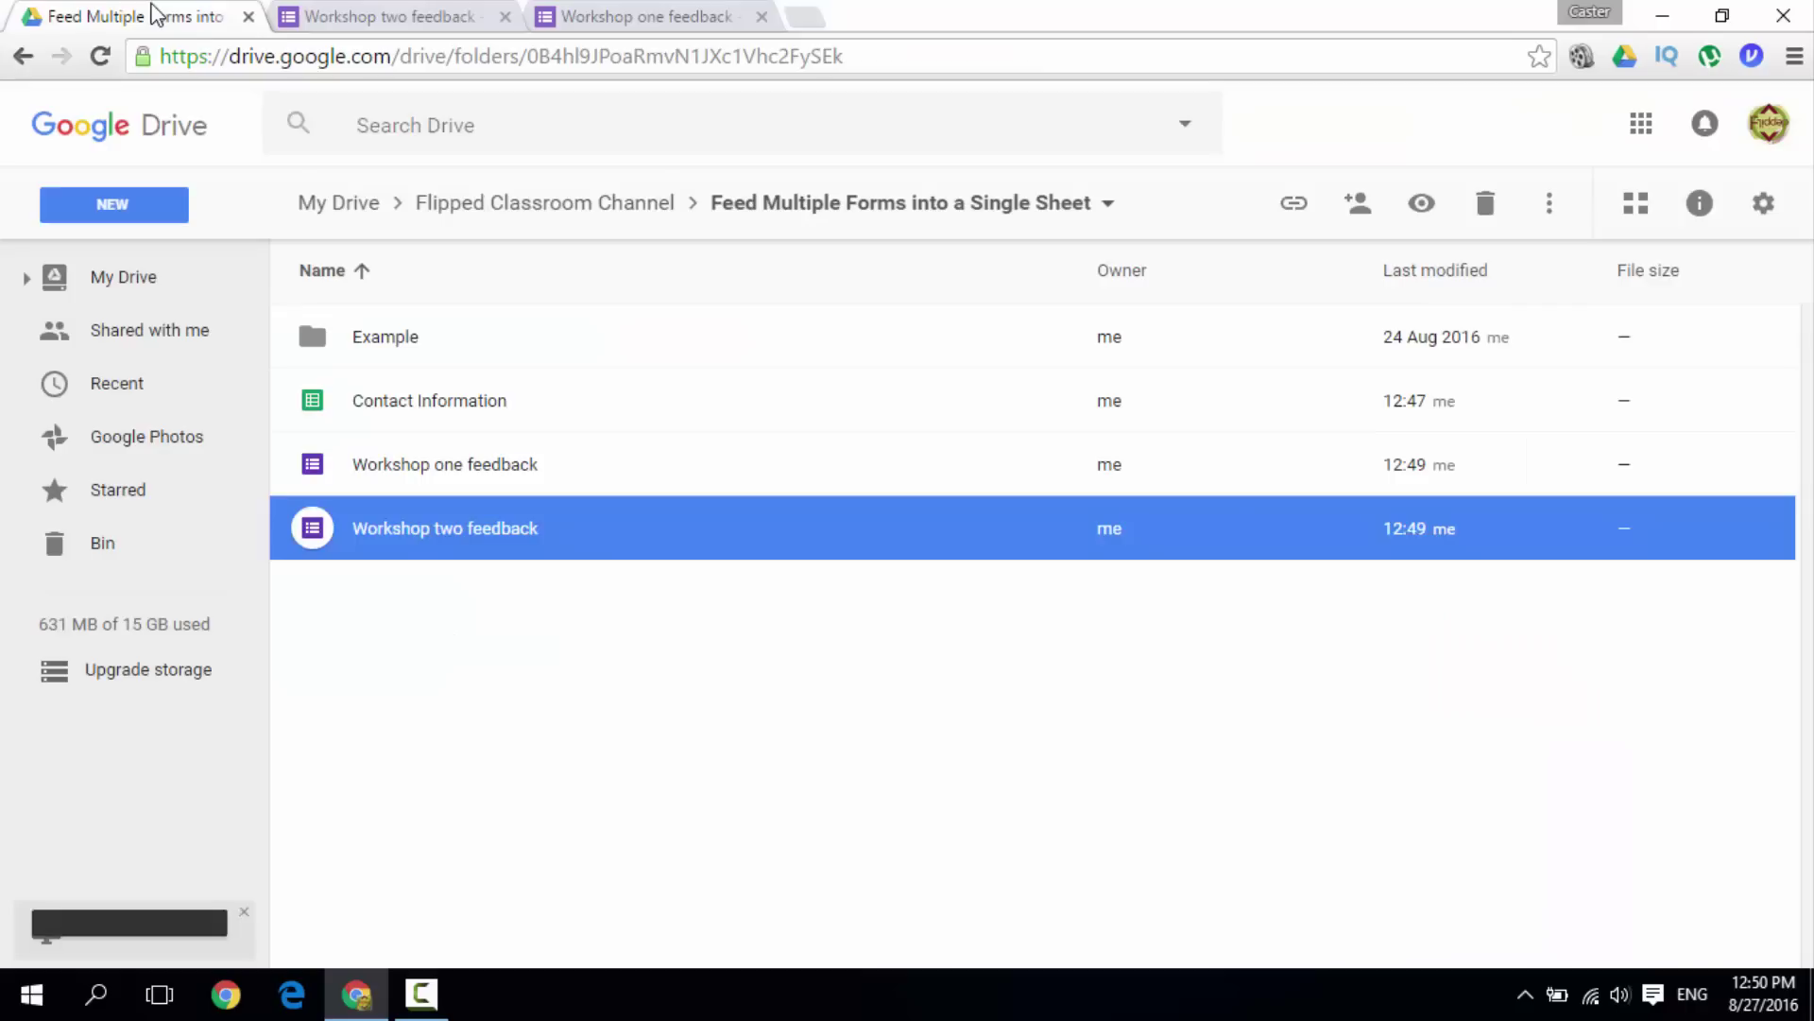
{"action": "left_click", "coordinate": [404, 418]}
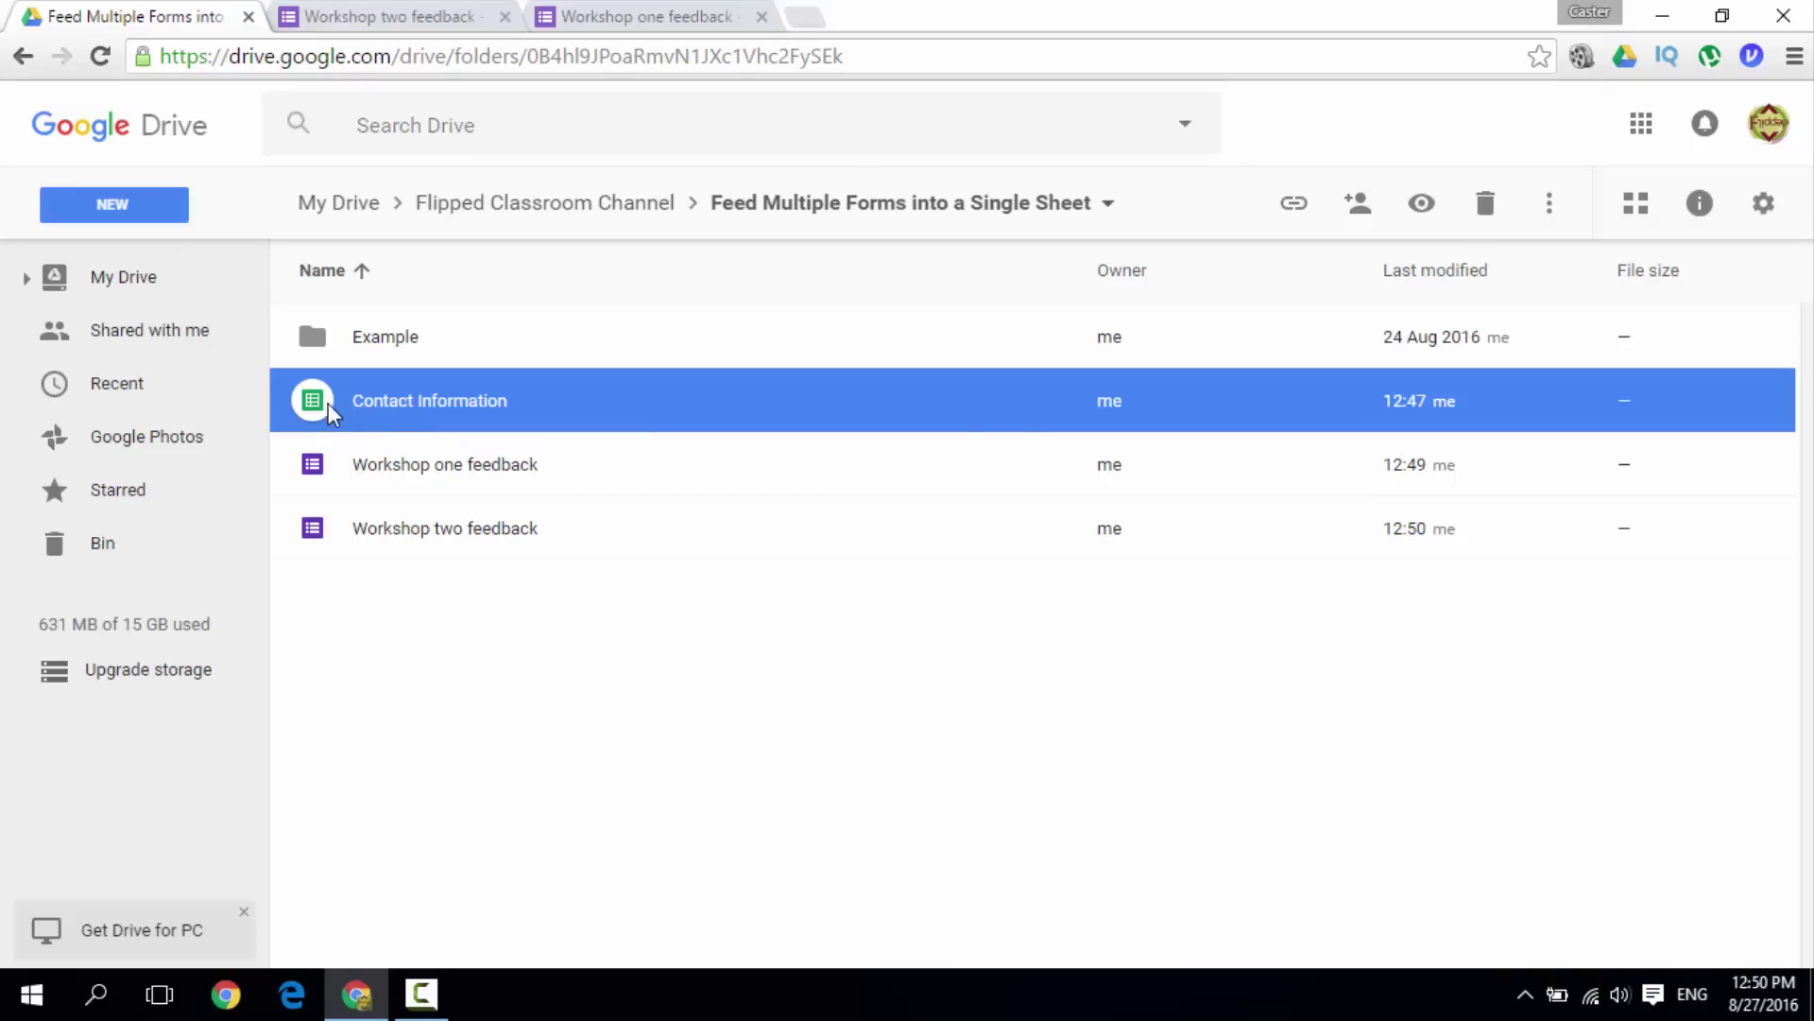
{"action": "left_click", "coordinate": [677, 16]}
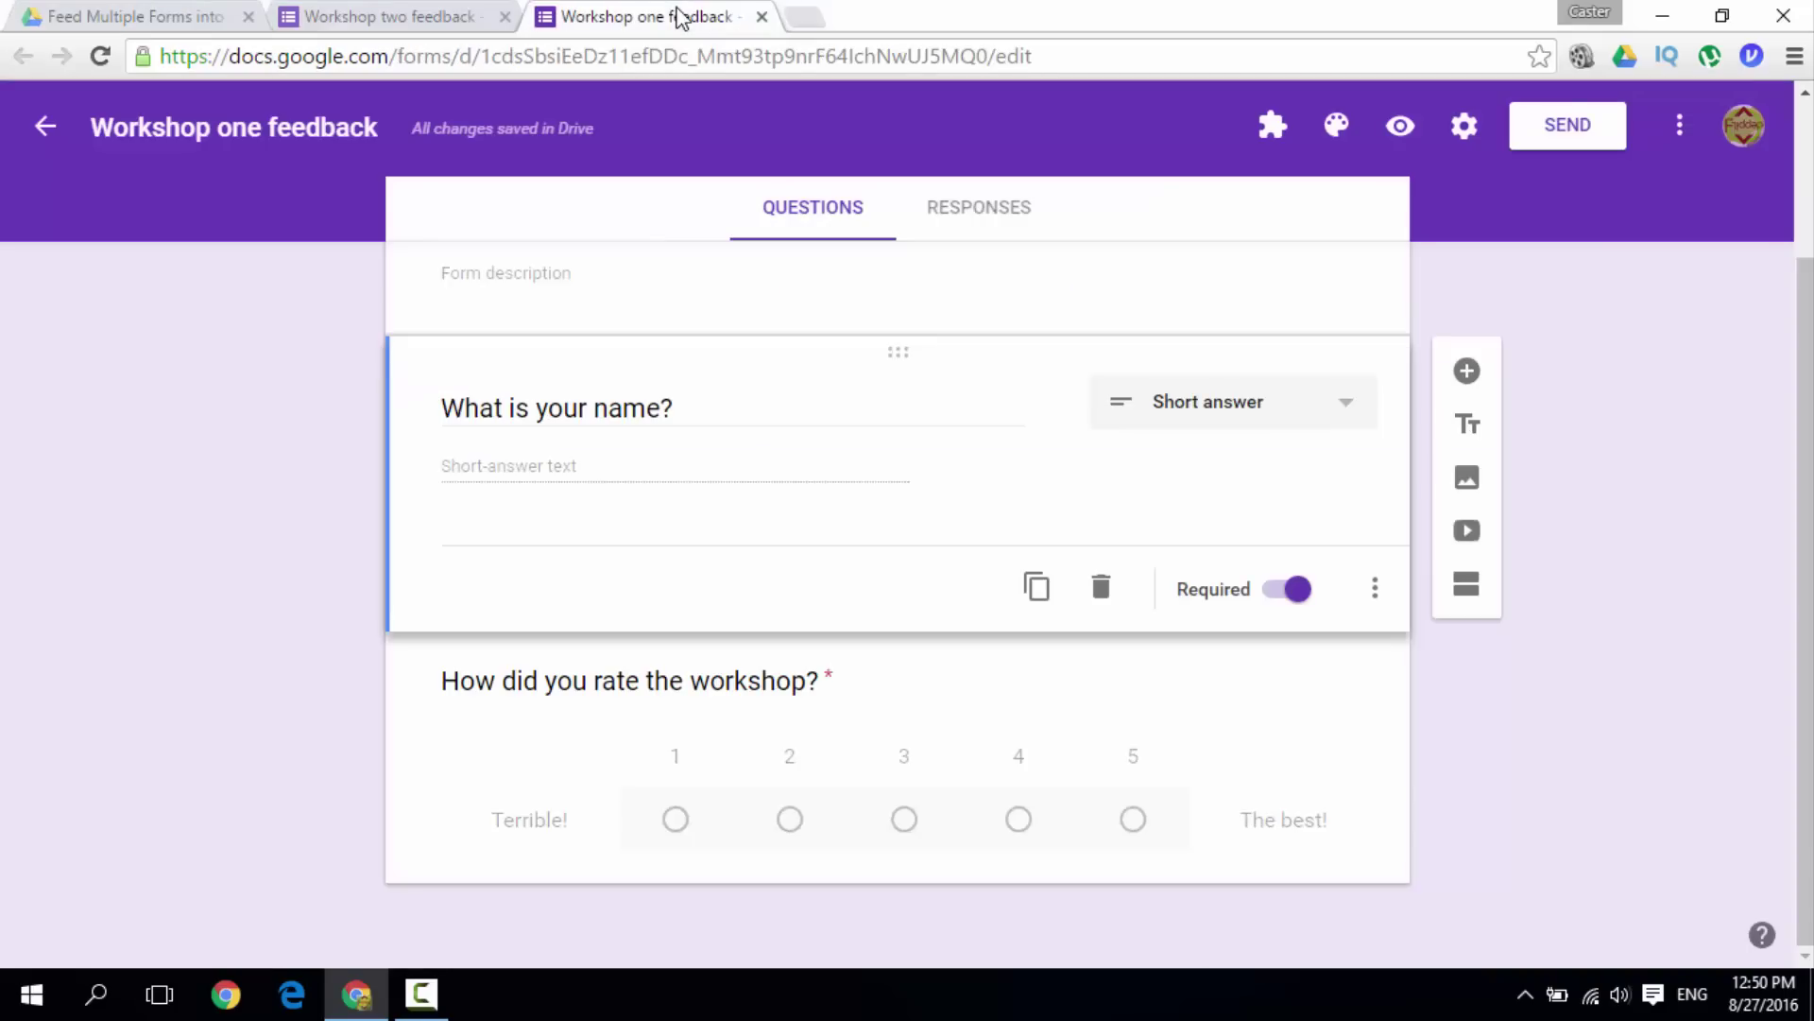
{"action": "left_click", "coordinate": [963, 209]}
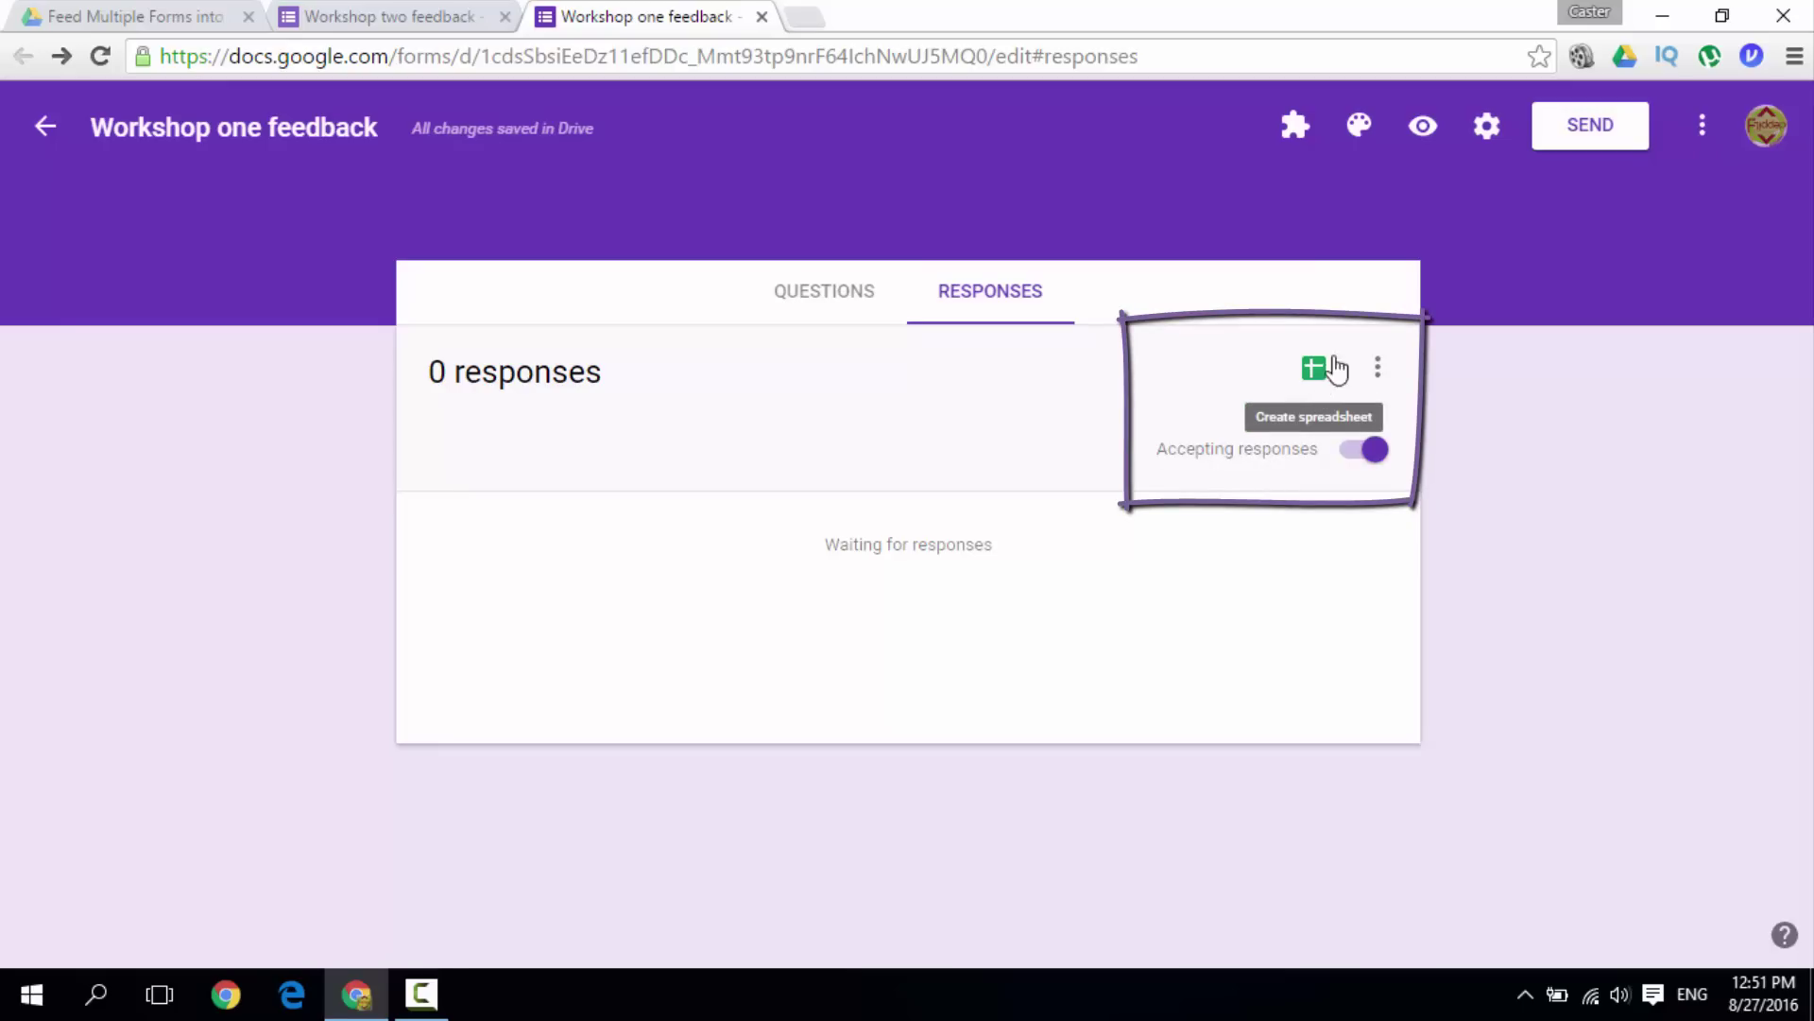
{"action": "left_click", "coordinate": [1380, 372]}
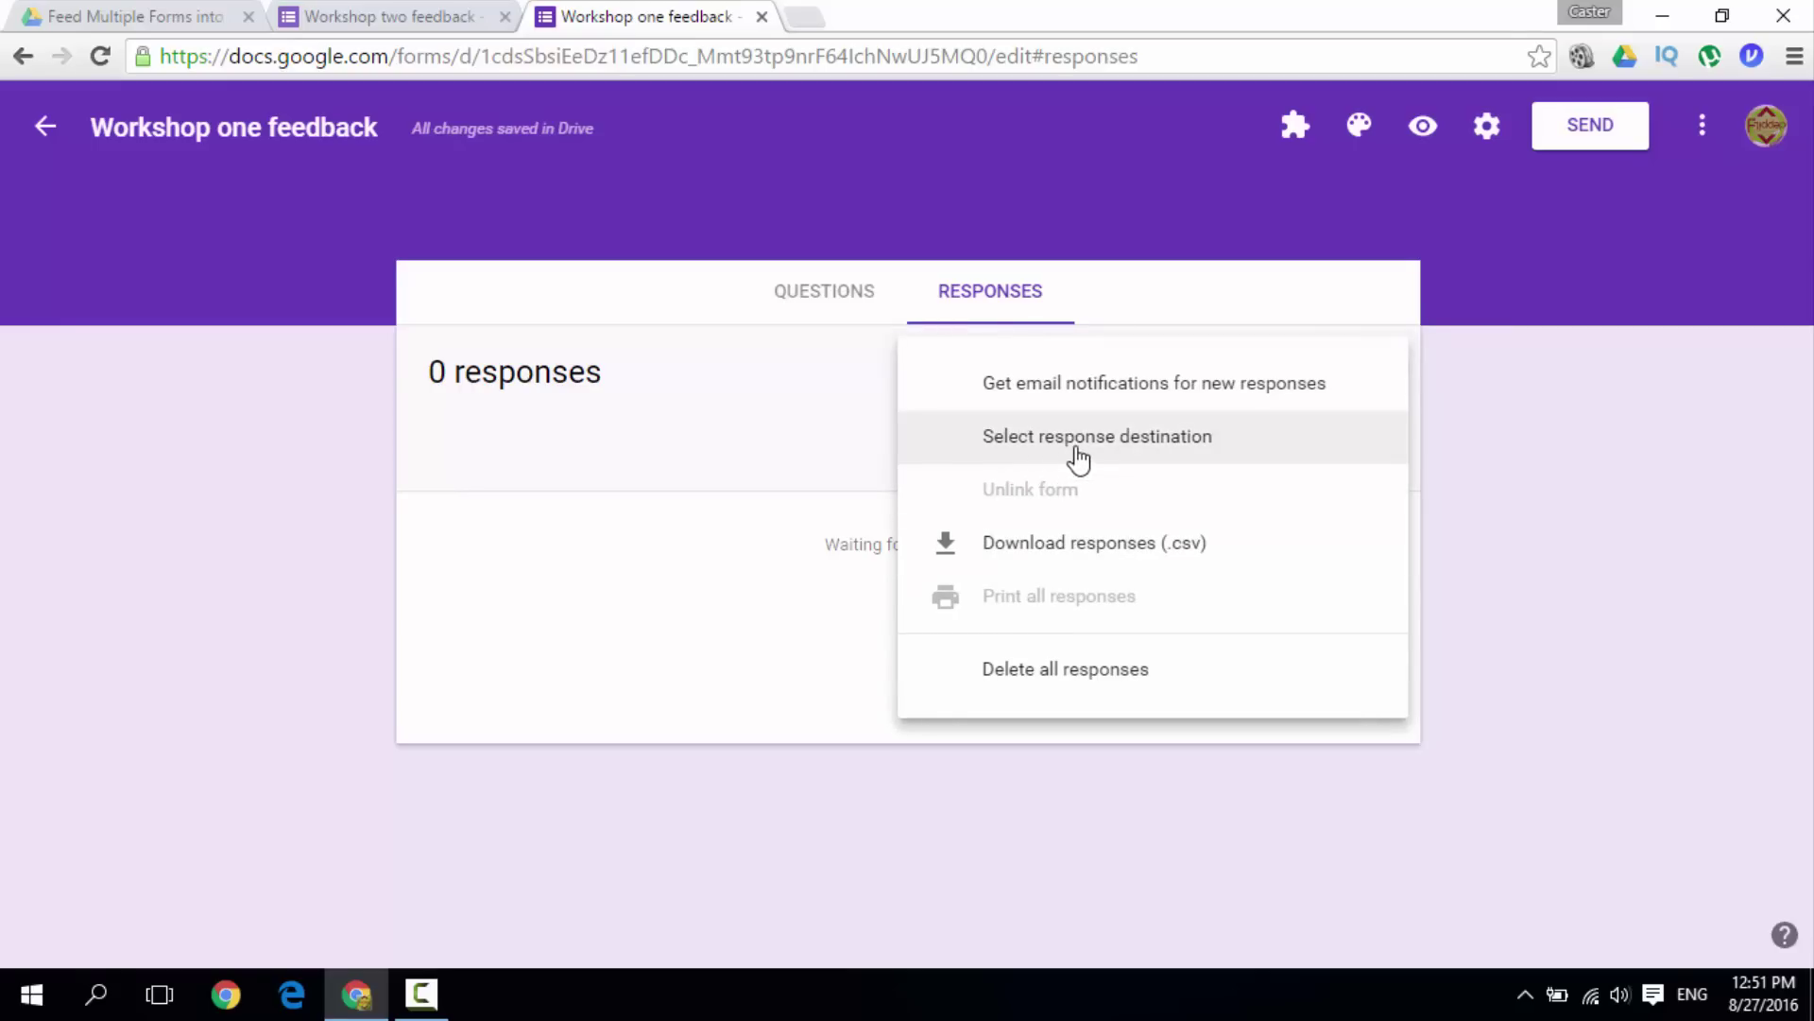
{"action": "left_click", "coordinate": [1139, 450]}
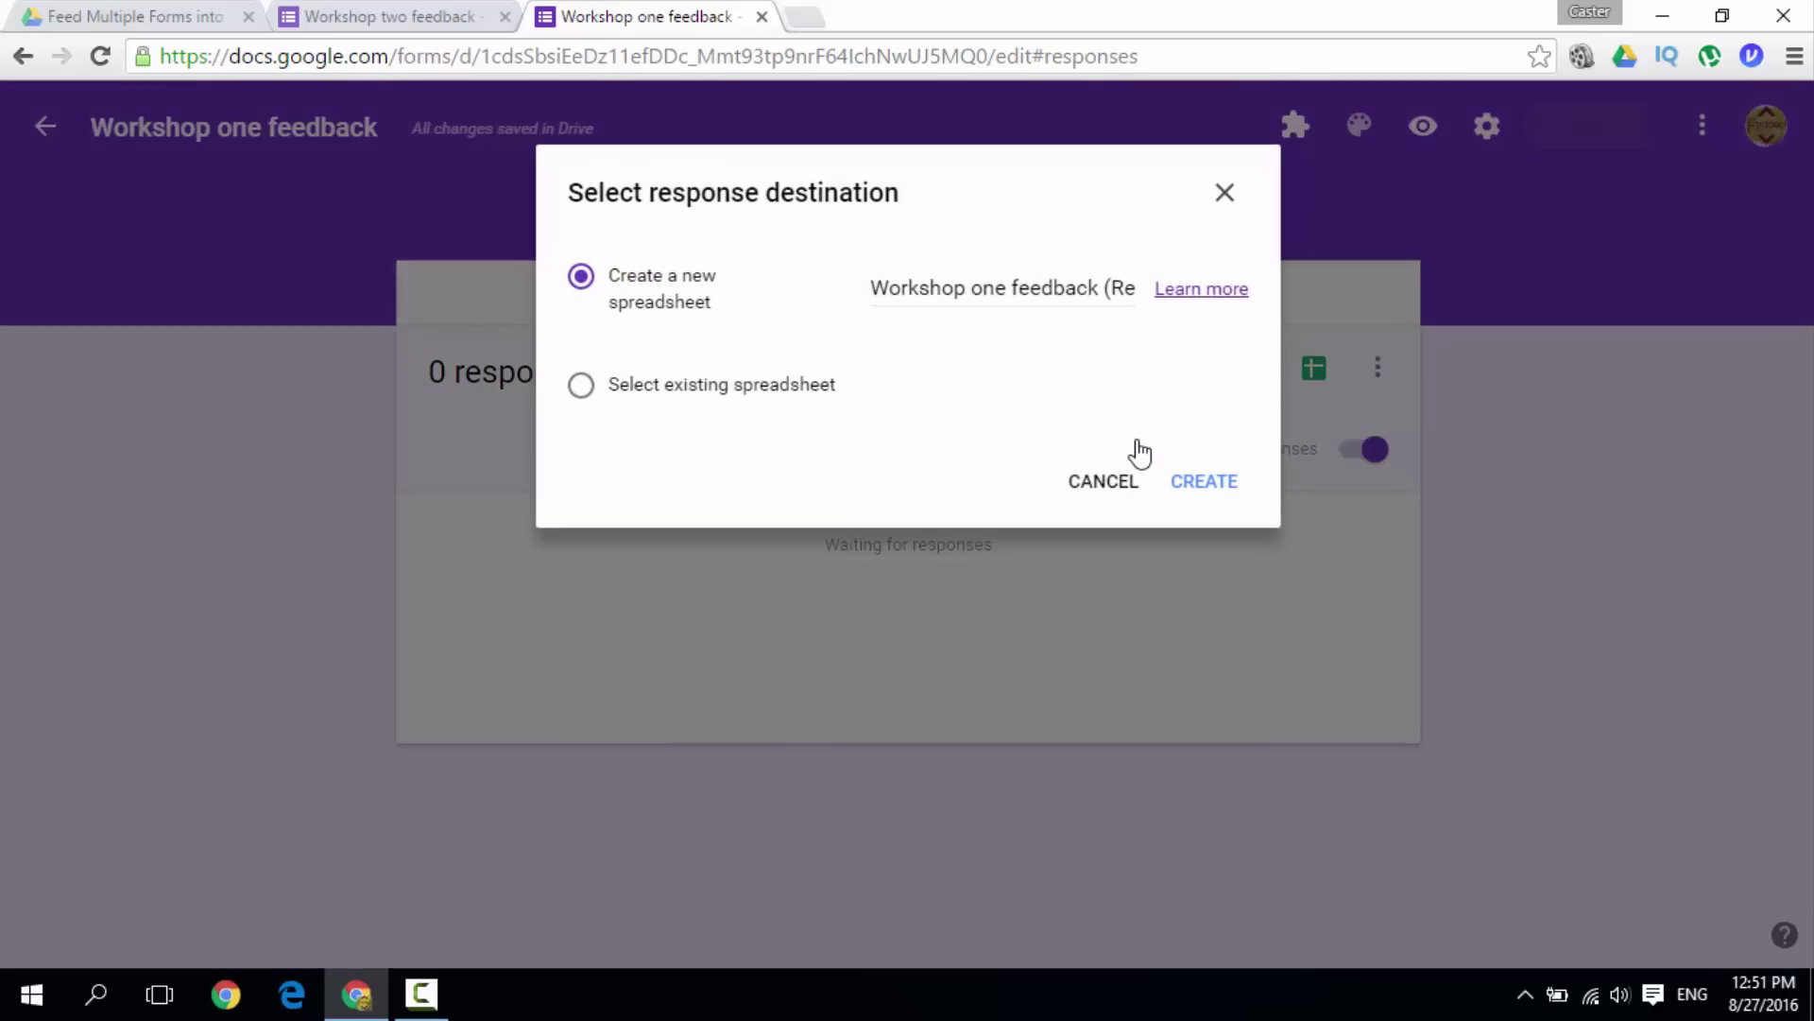
{"action": "left_click", "coordinate": [751, 396]}
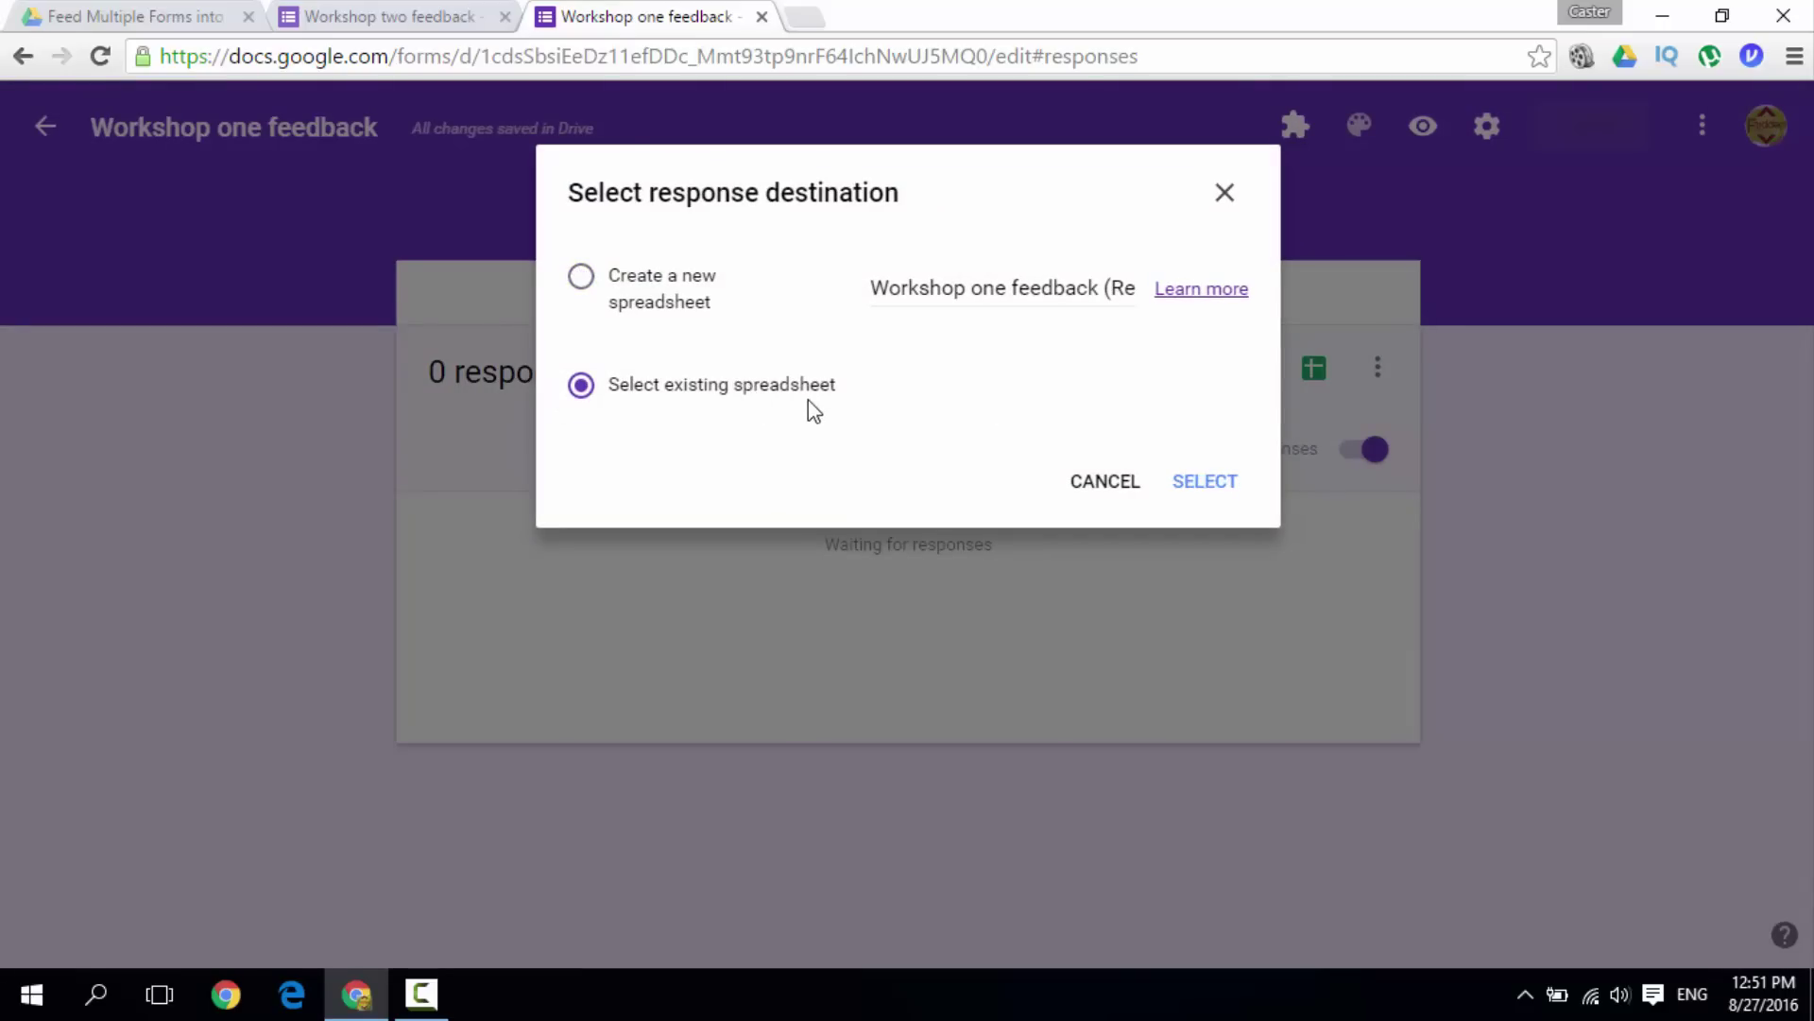
{"action": "left_click", "coordinate": [1226, 500]}
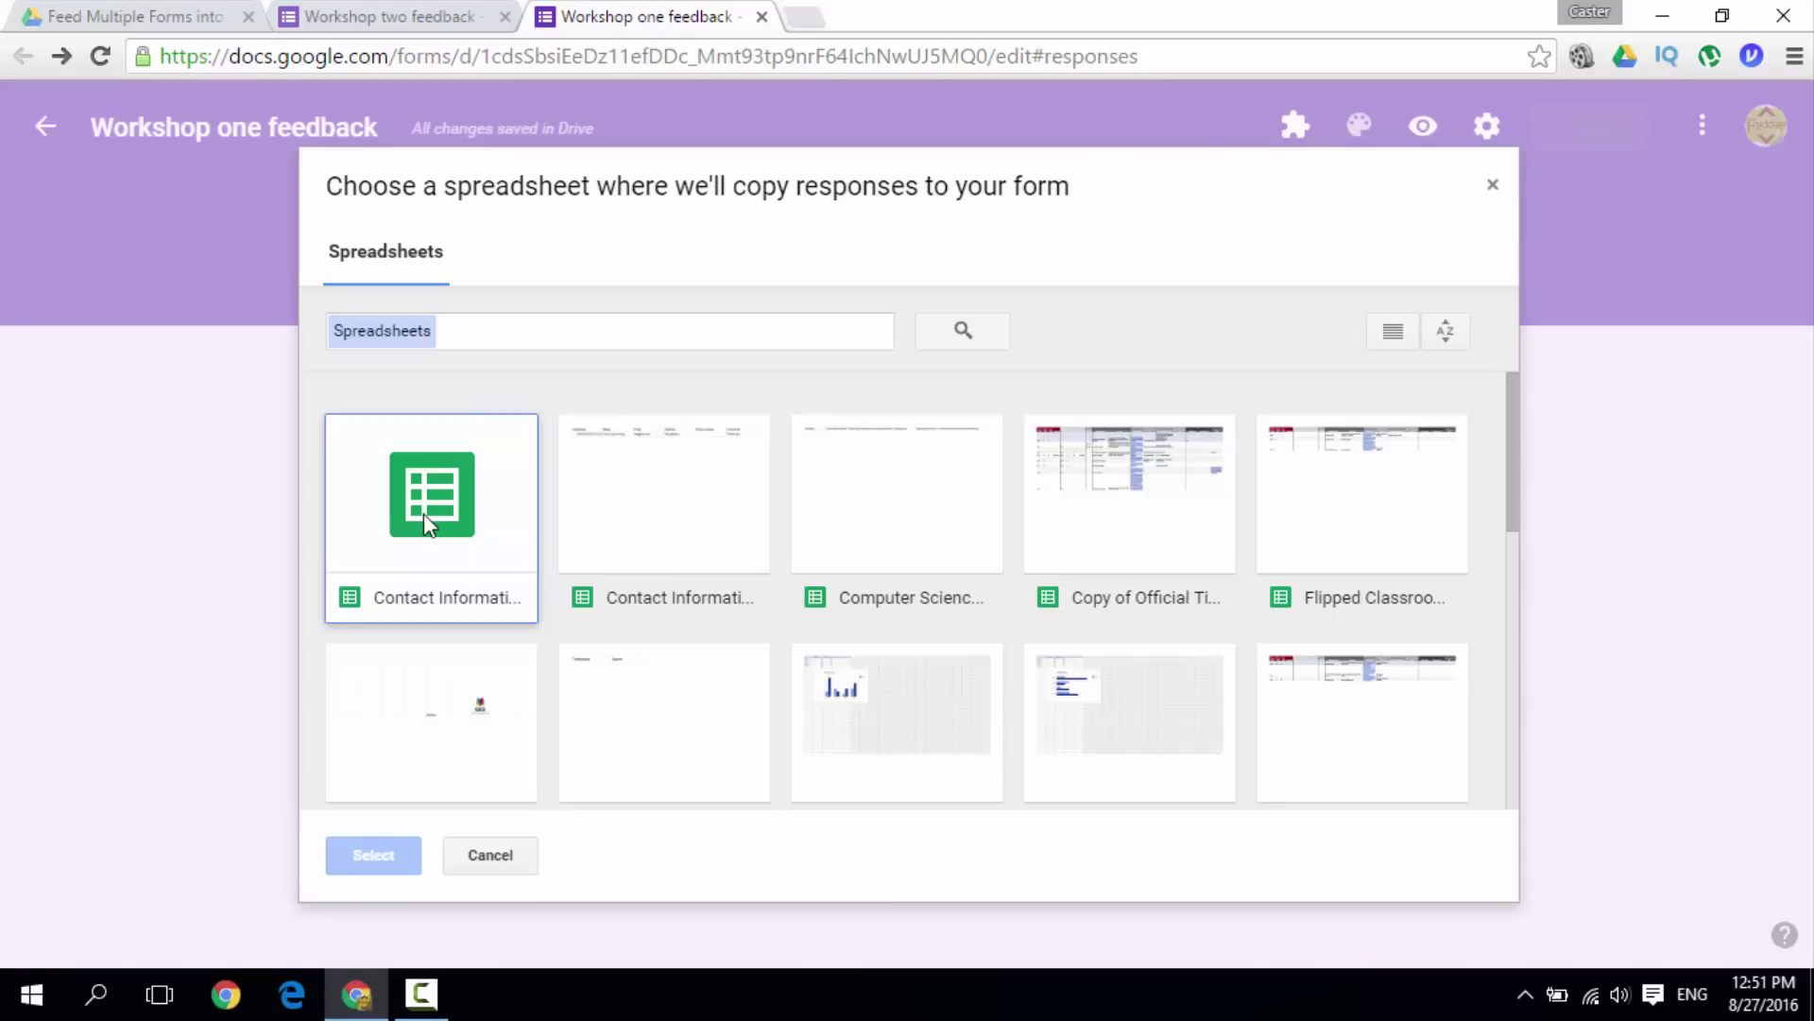
{"action": "left_click", "coordinate": [423, 513]}
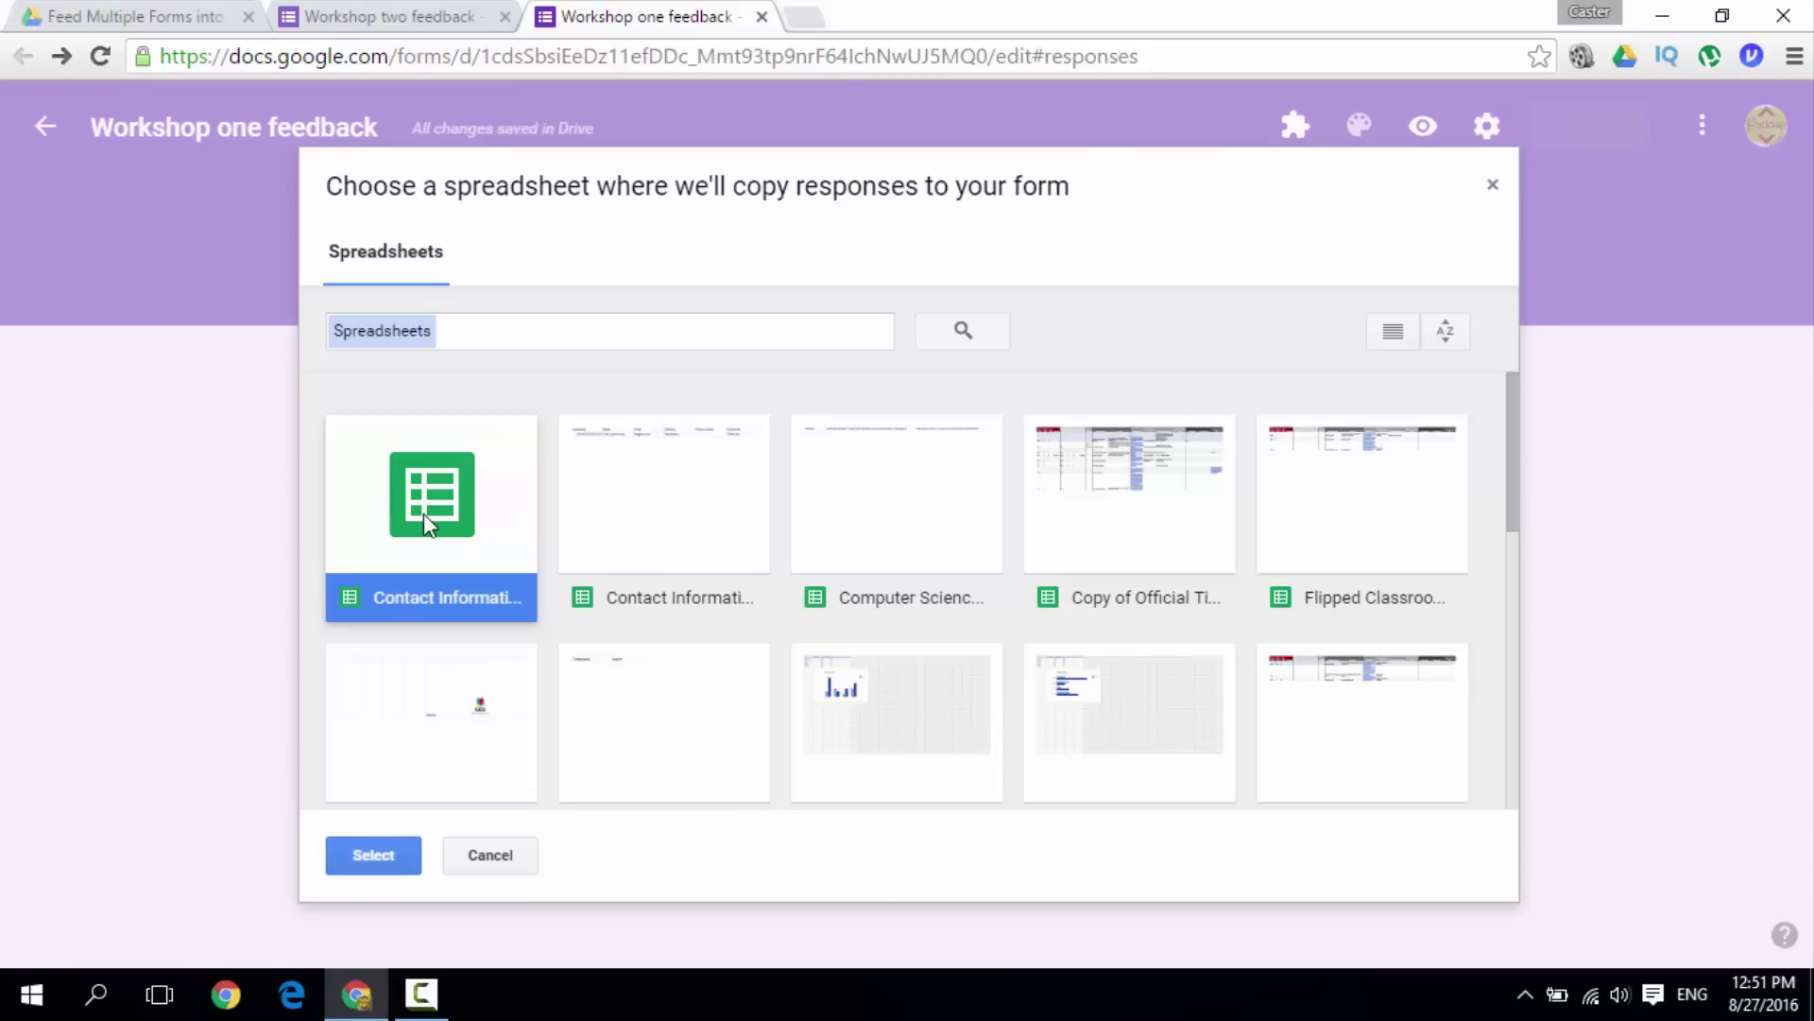
{"action": "left_click", "coordinate": [372, 855]}
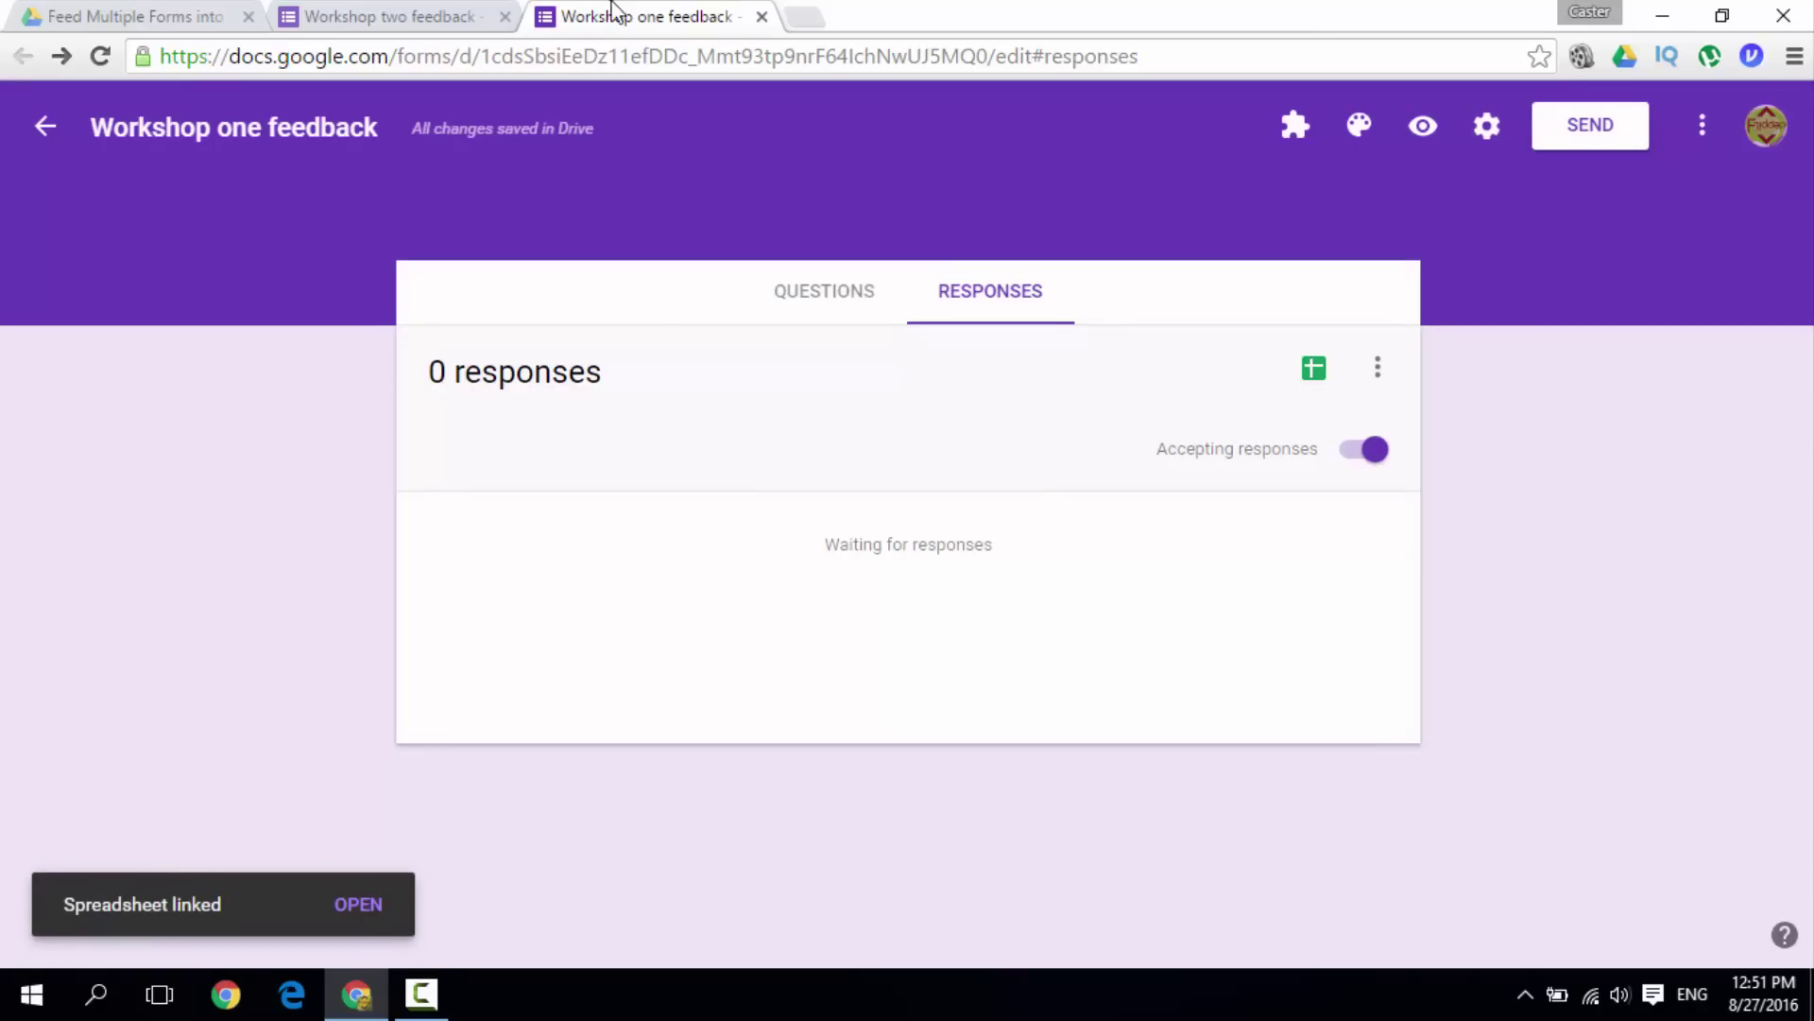
- Link the "Workshop two feedback" form's responses to the same existing "Contact Information" spreadsheet
{"action": "left_click", "coordinate": [422, 21]}
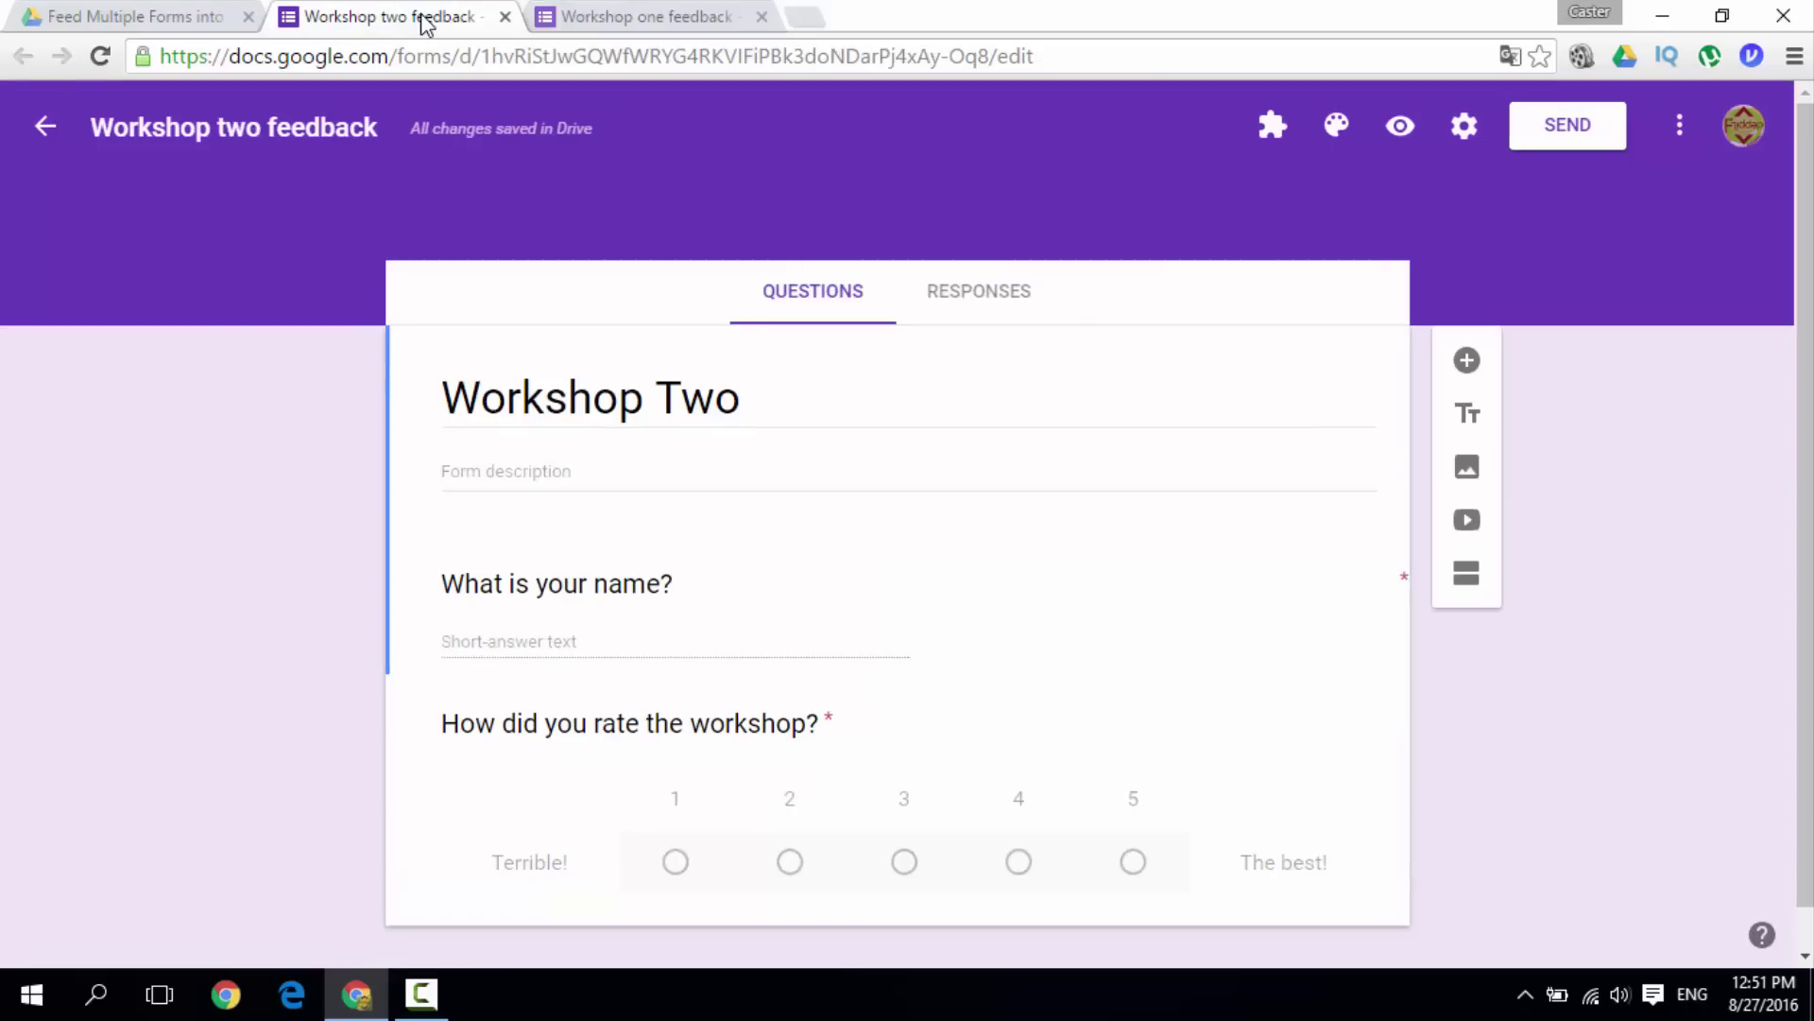
{"action": "left_click", "coordinate": [1002, 306]}
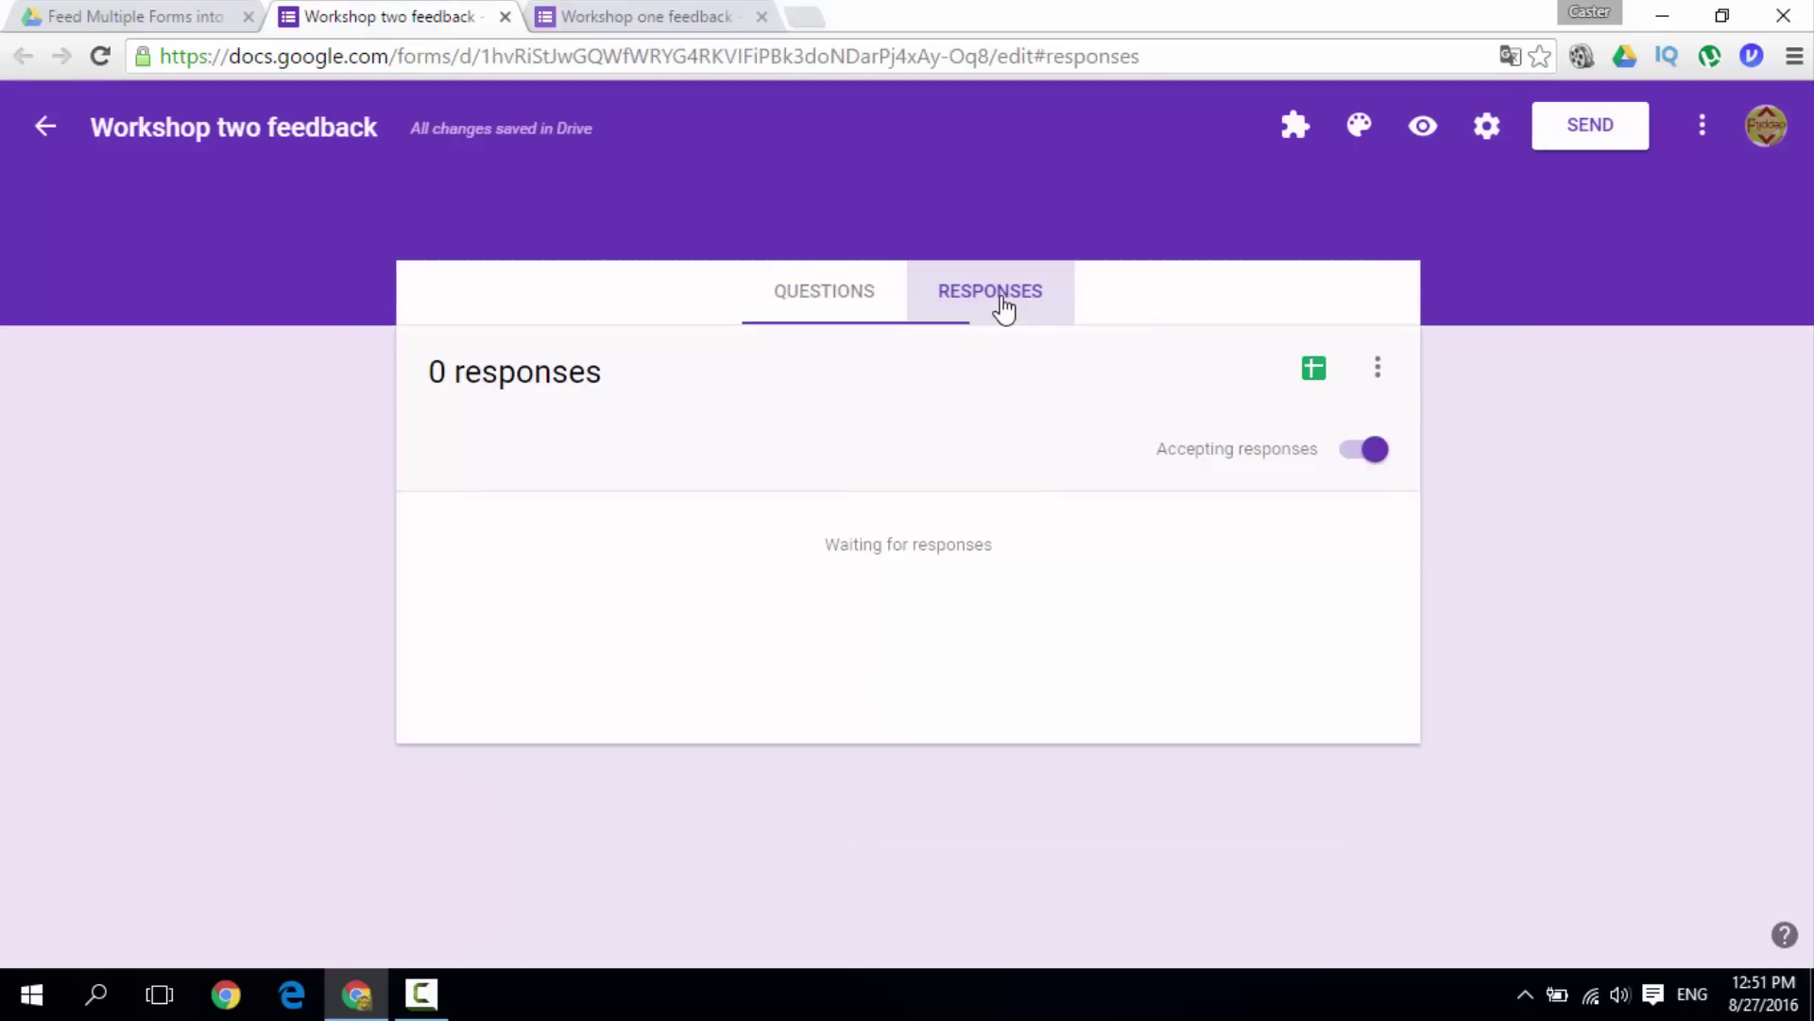
{"action": "left_click", "coordinate": [1379, 375]}
{"action": "left_click", "coordinate": [1194, 446]}
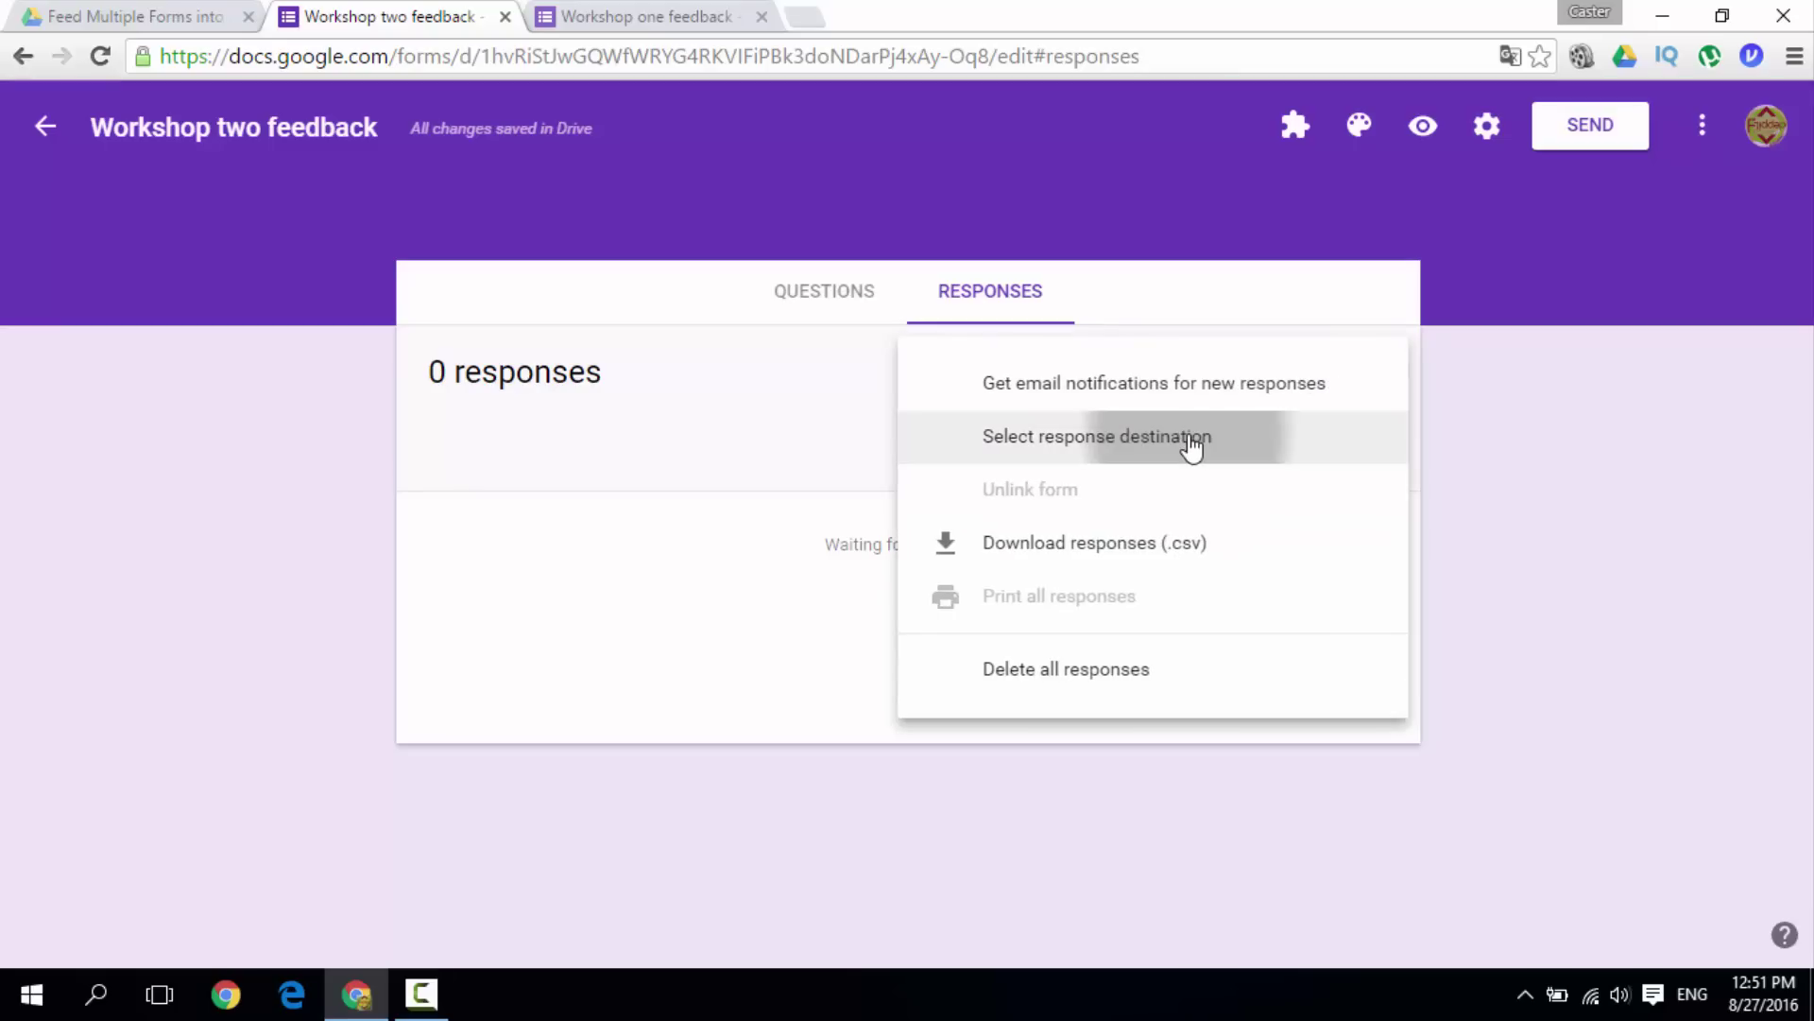
{"action": "left_click", "coordinate": [767, 392]}
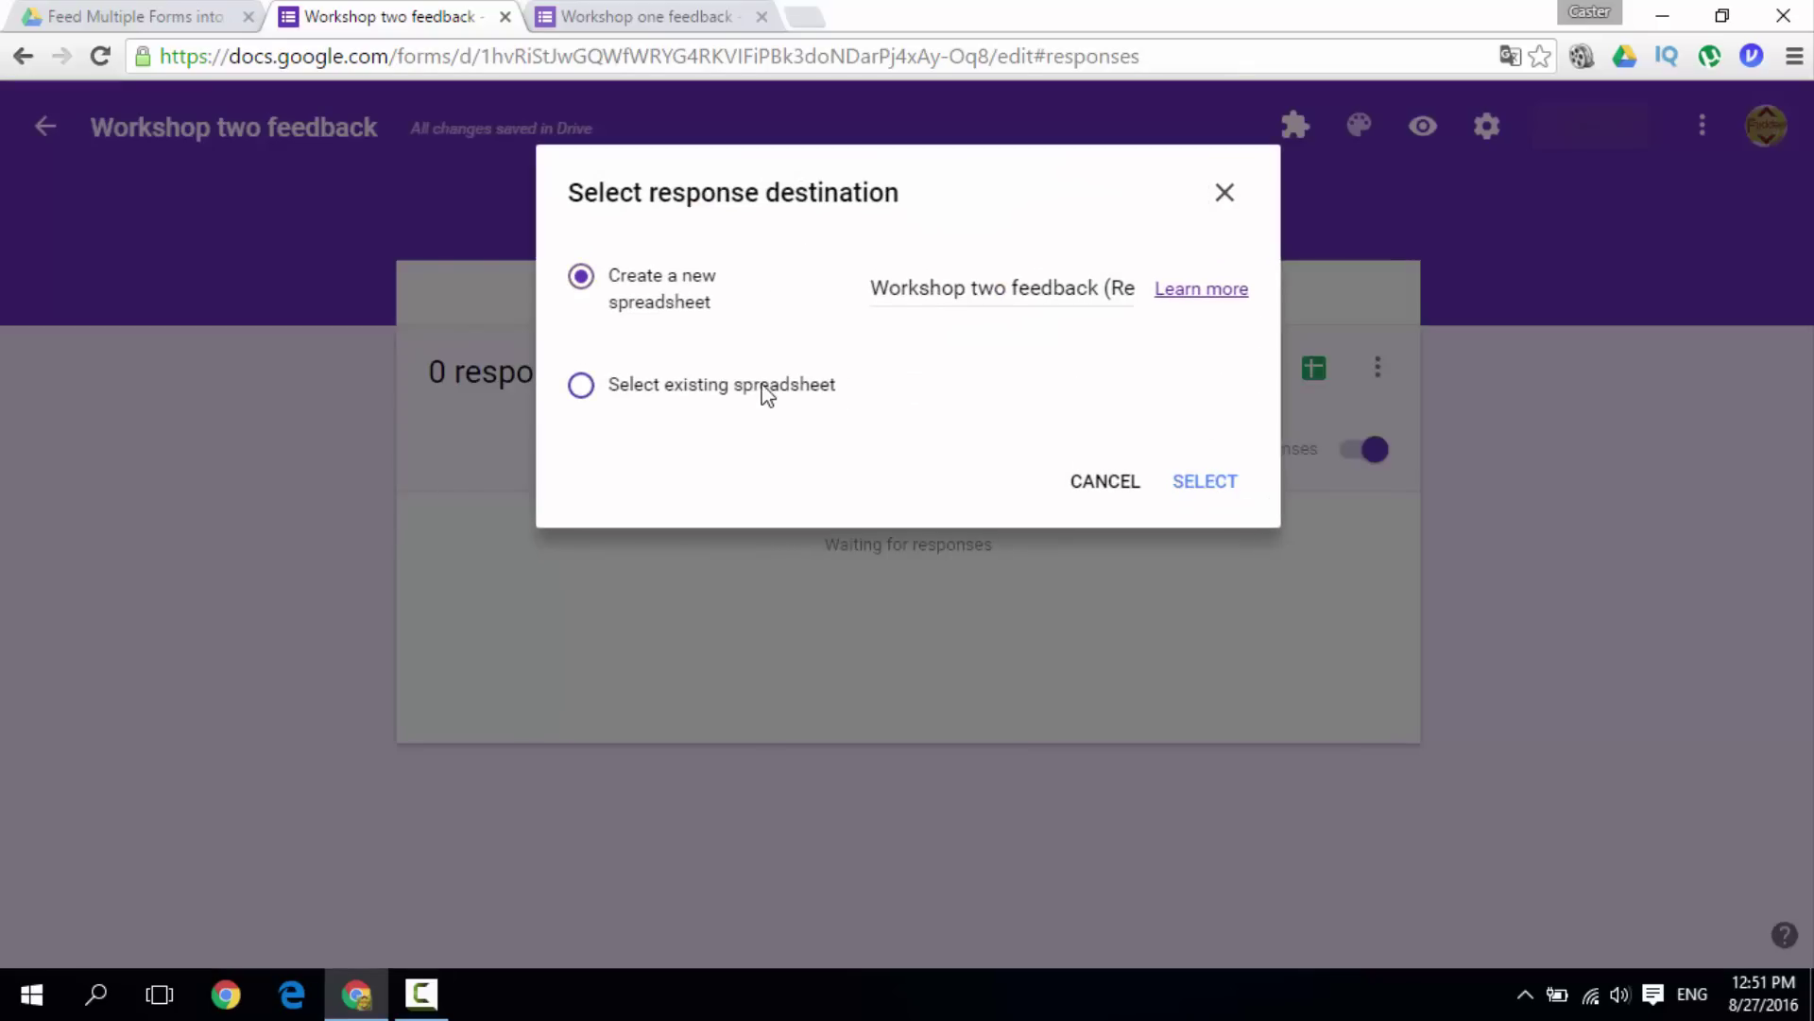
{"action": "left_click", "coordinate": [1233, 492]}
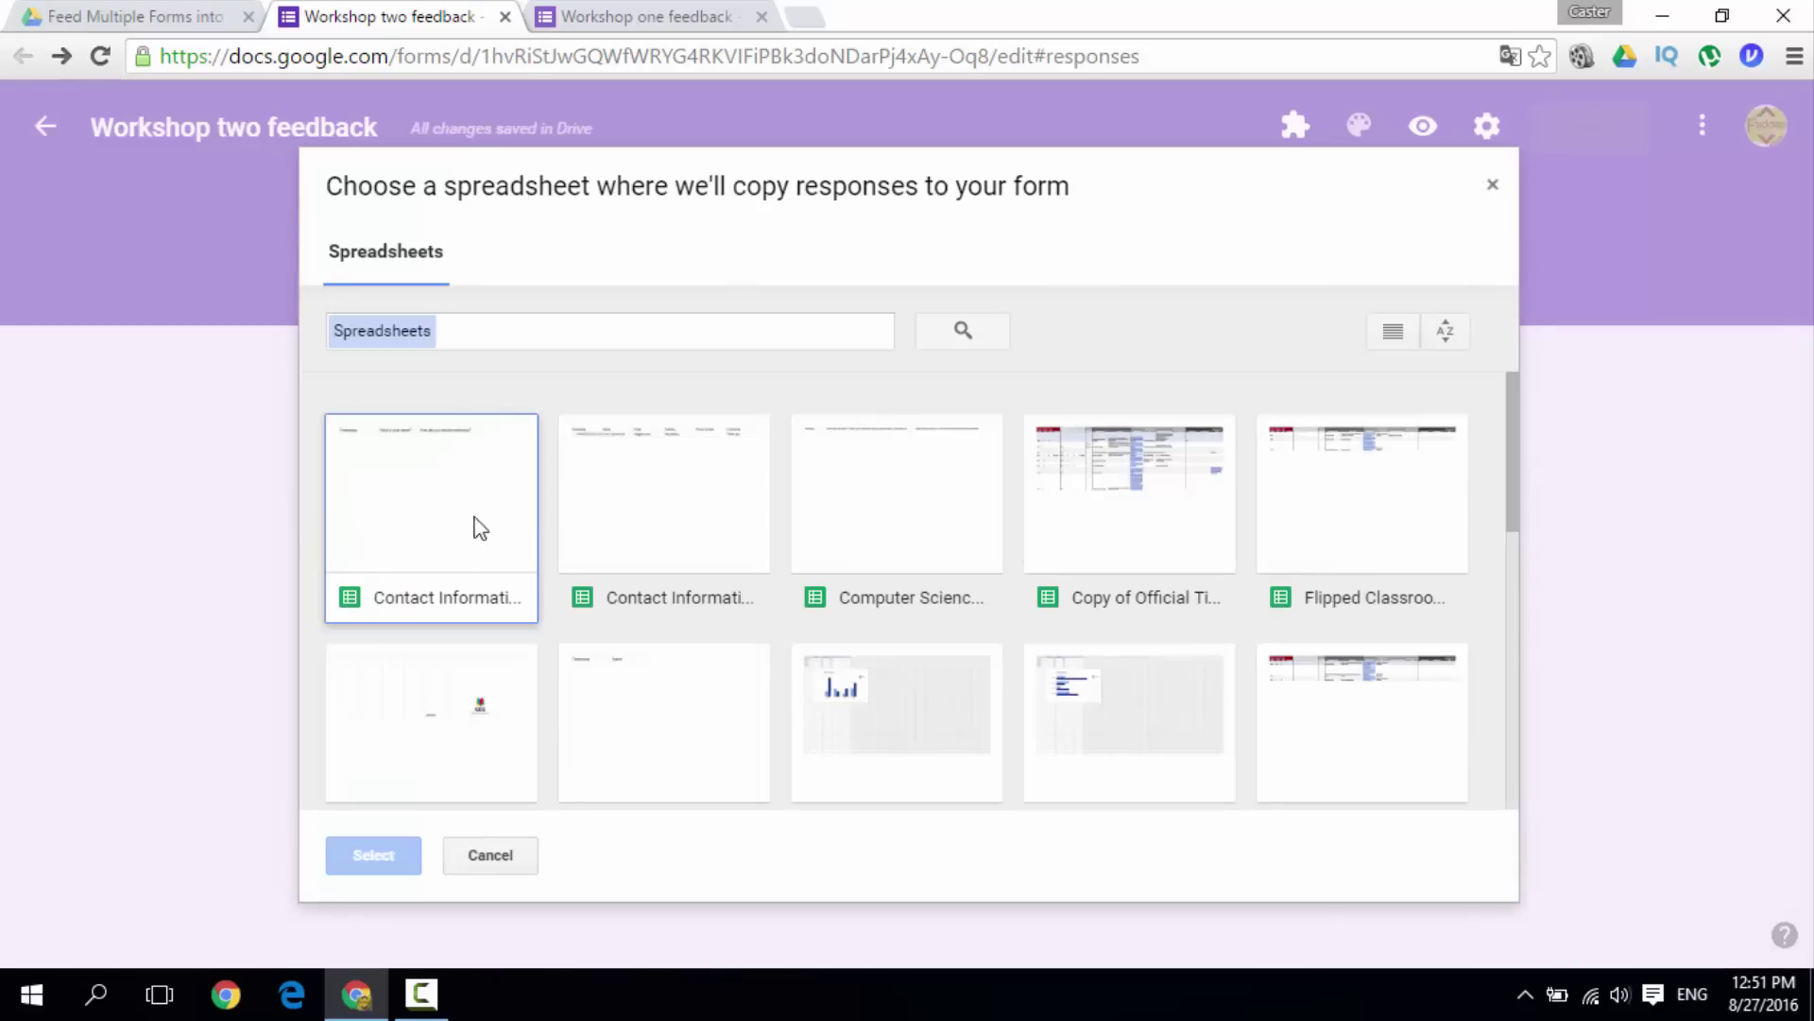
{"action": "left_click", "coordinate": [392, 541]}
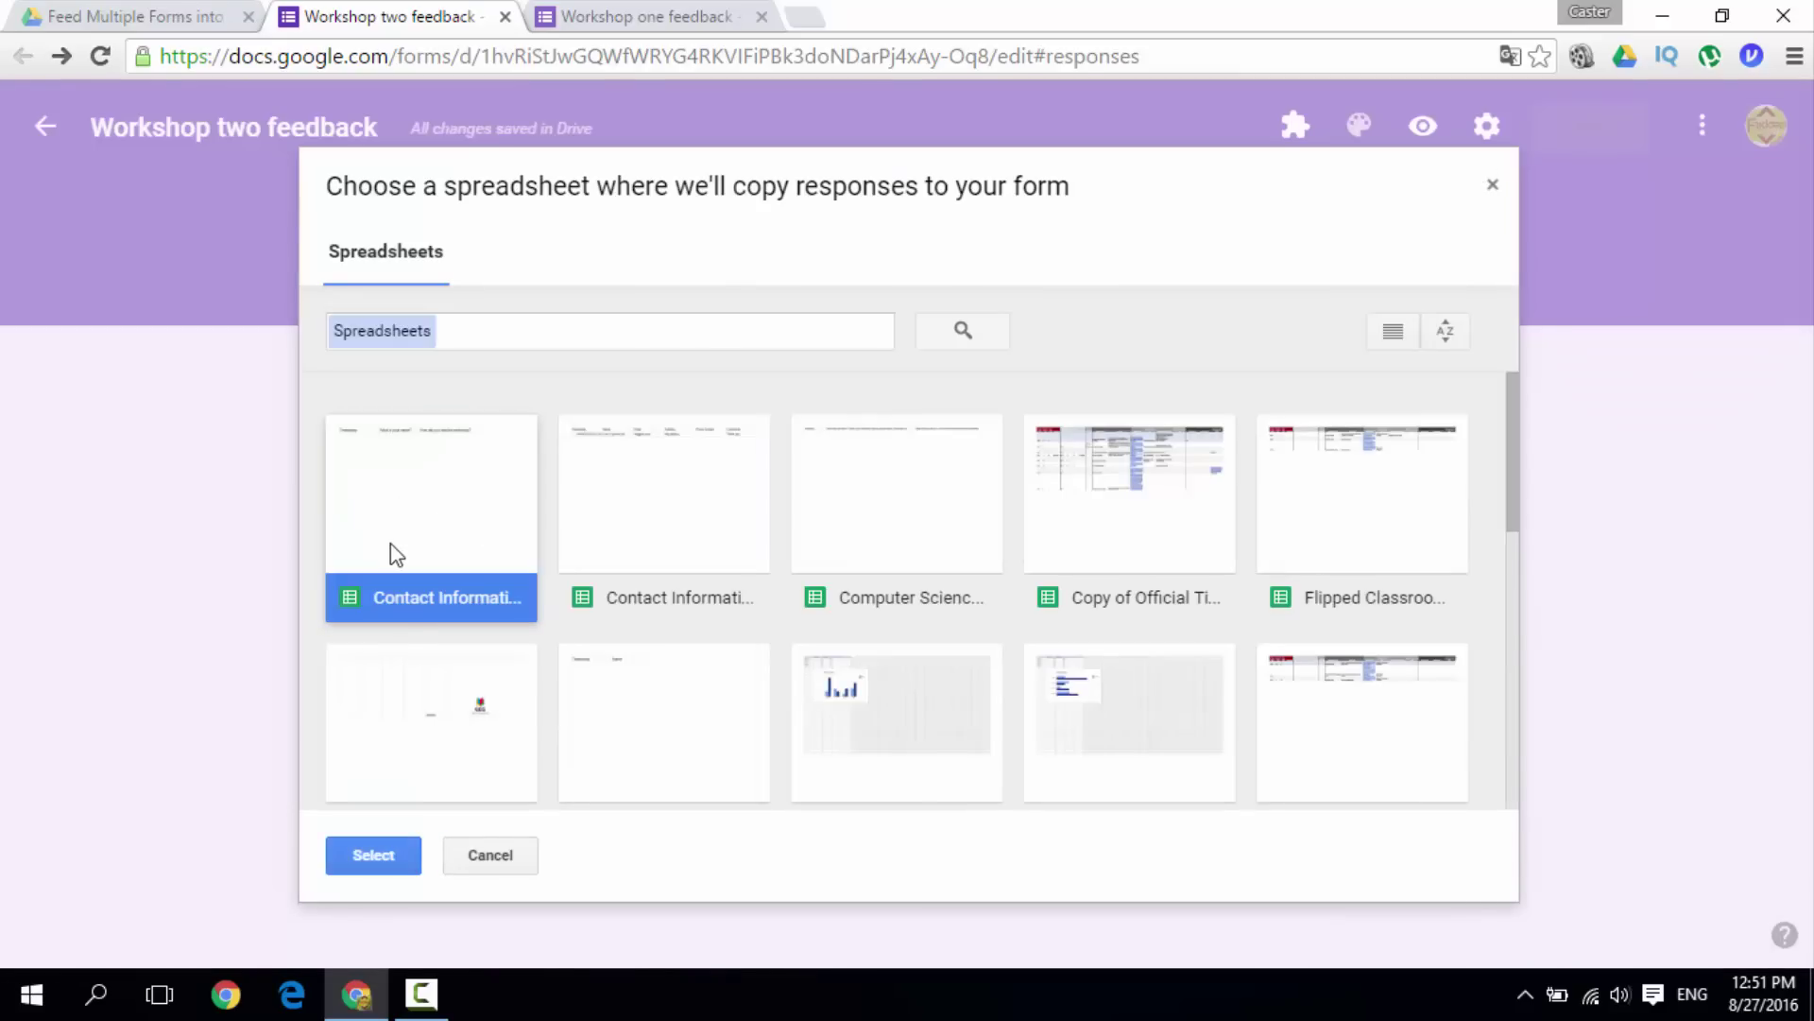
{"action": "left_click", "coordinate": [372, 857]}
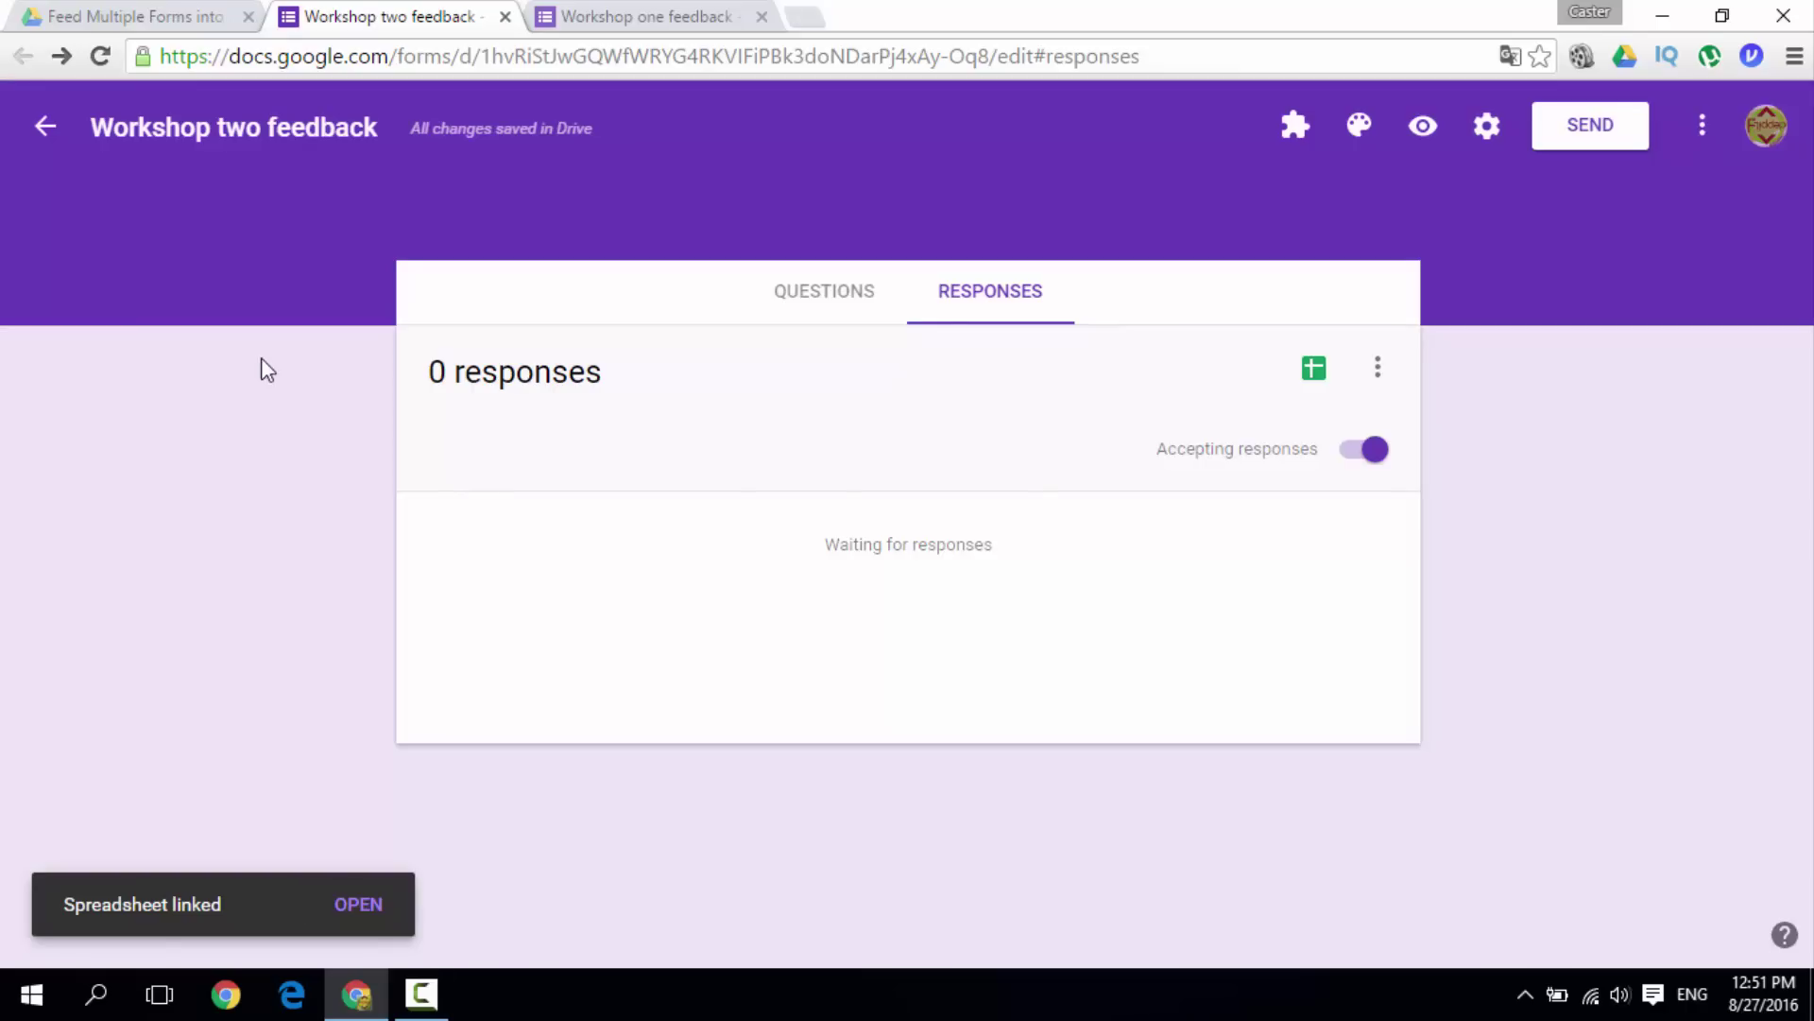
- Review the two feedback forms and the "Contact Information" spreadsheet in the Drive folder
{"action": "left_click", "coordinate": [198, 13]}
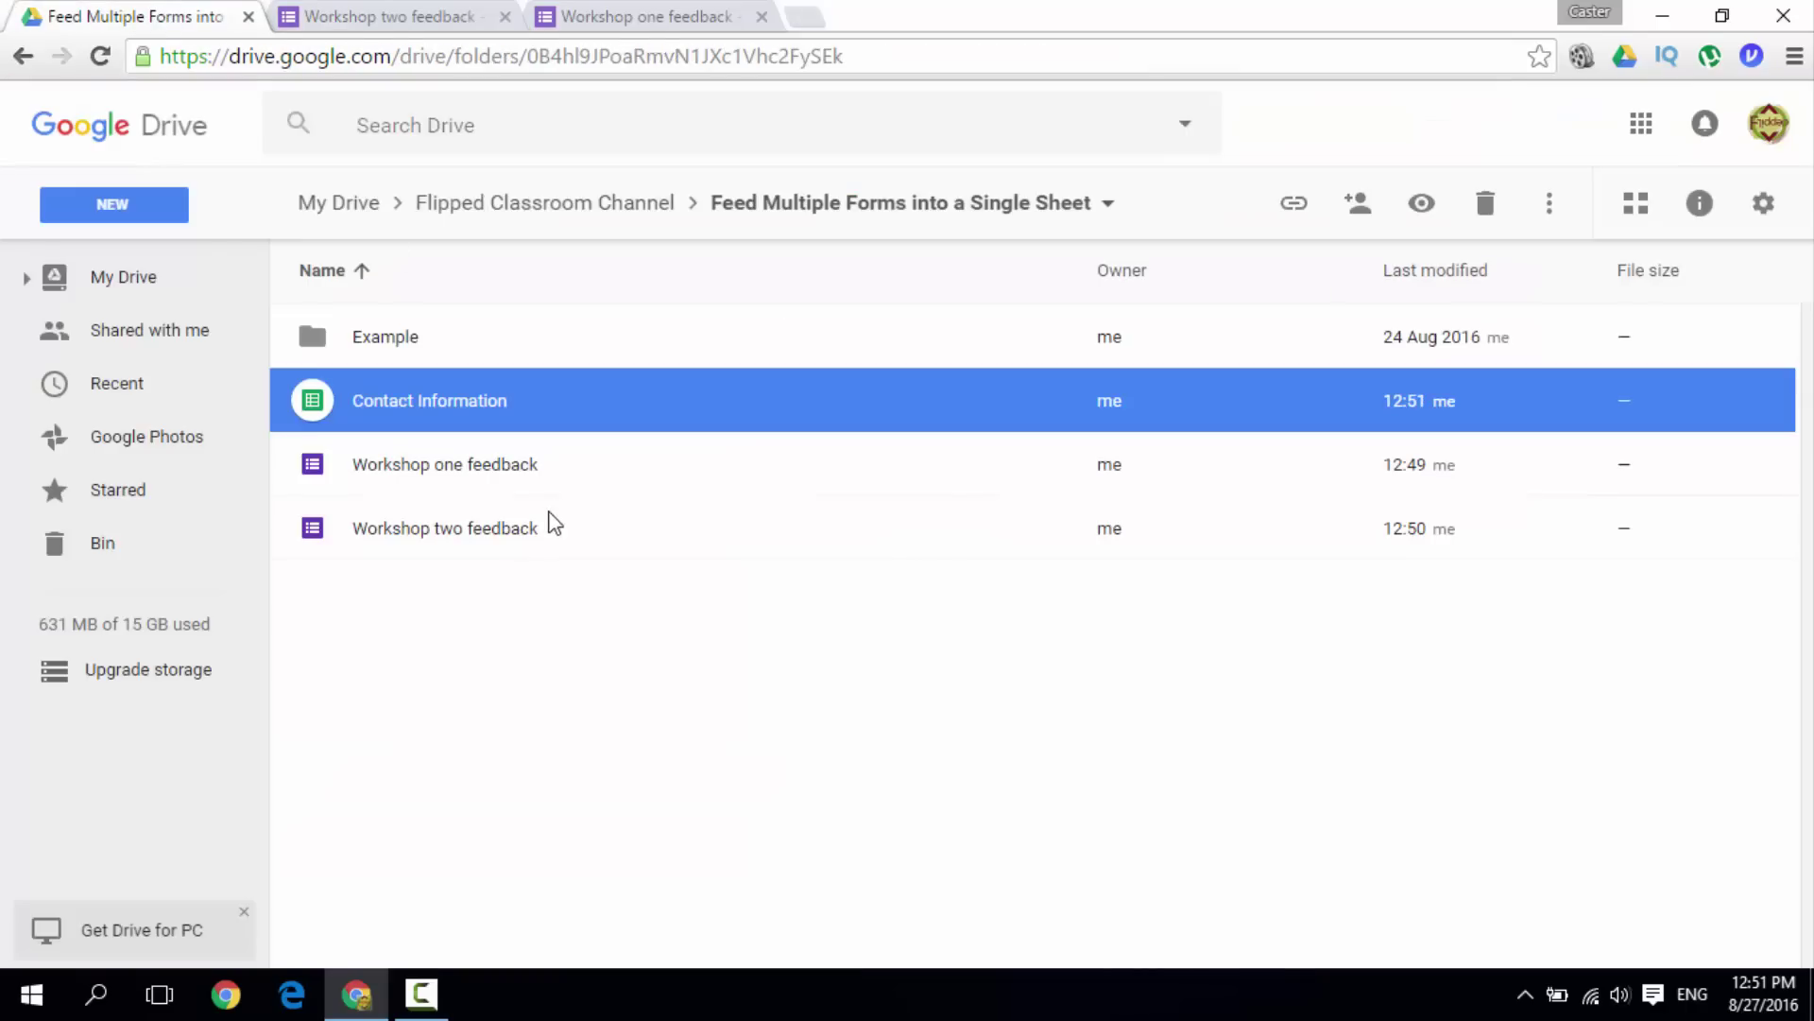
{"action": "left_click", "coordinate": [510, 477]}
{"action": "left_click", "coordinate": [491, 523]}
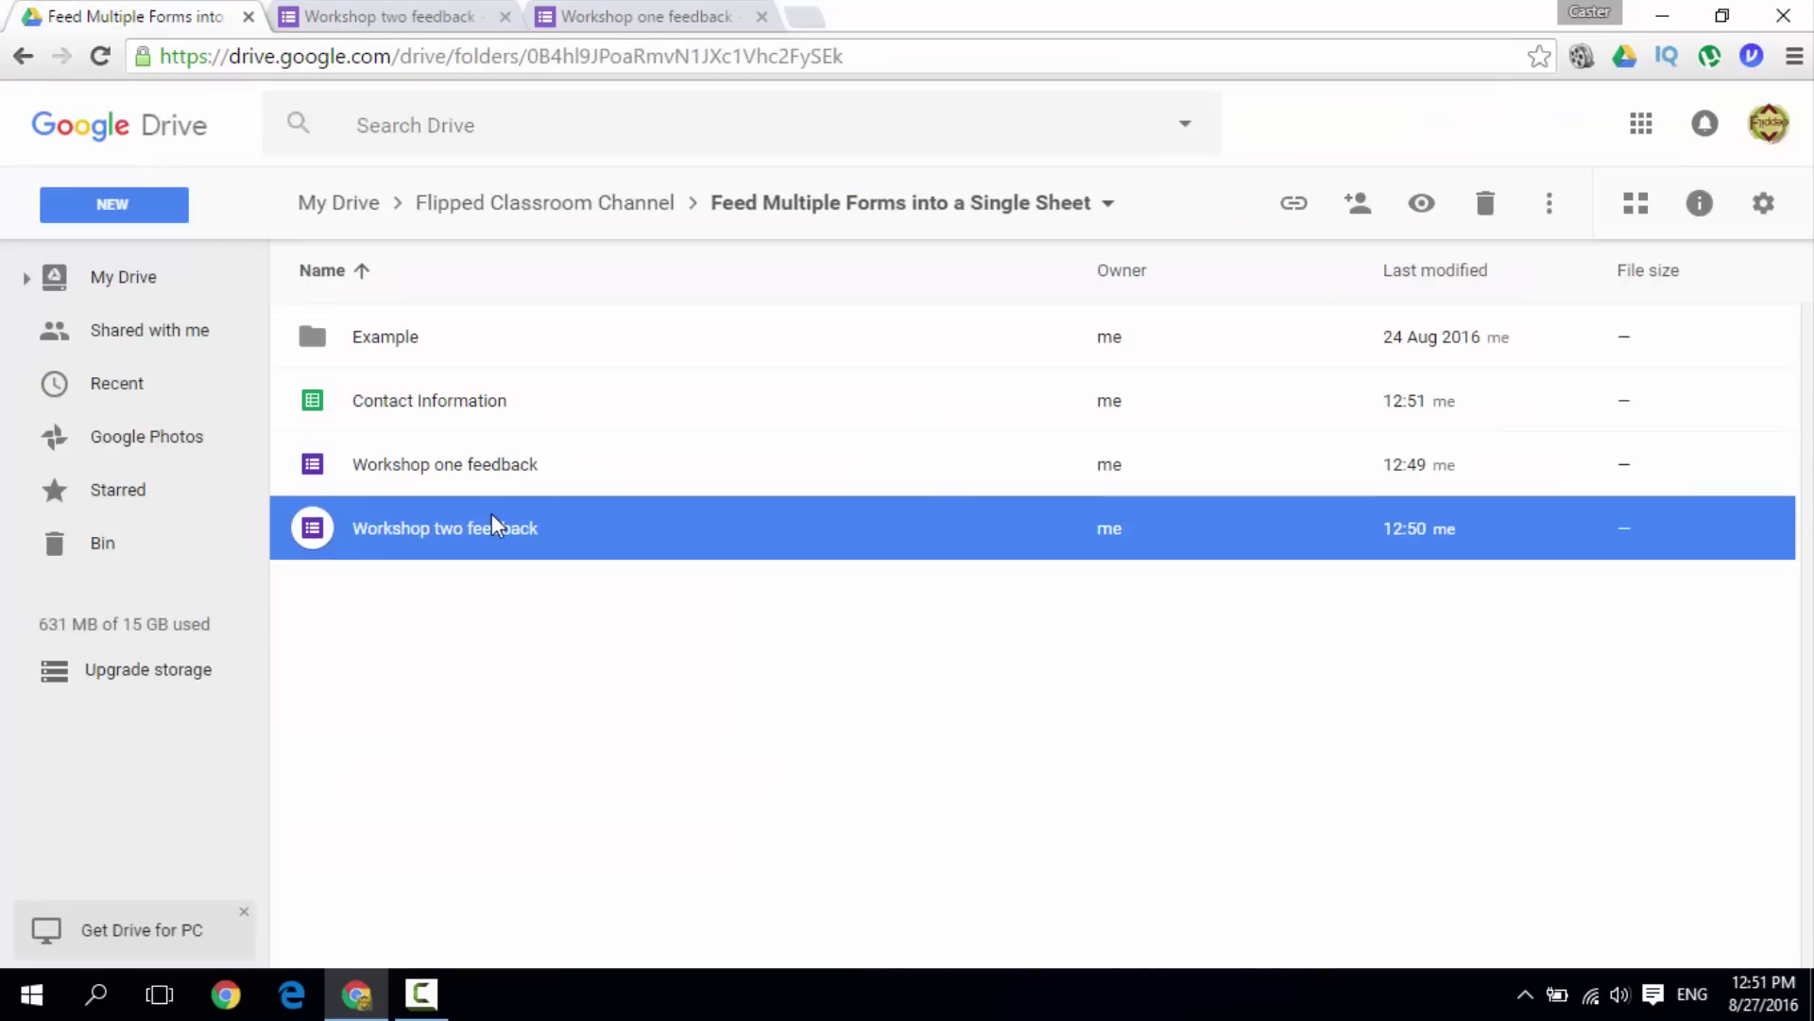
{"action": "left_click", "coordinate": [523, 402]}
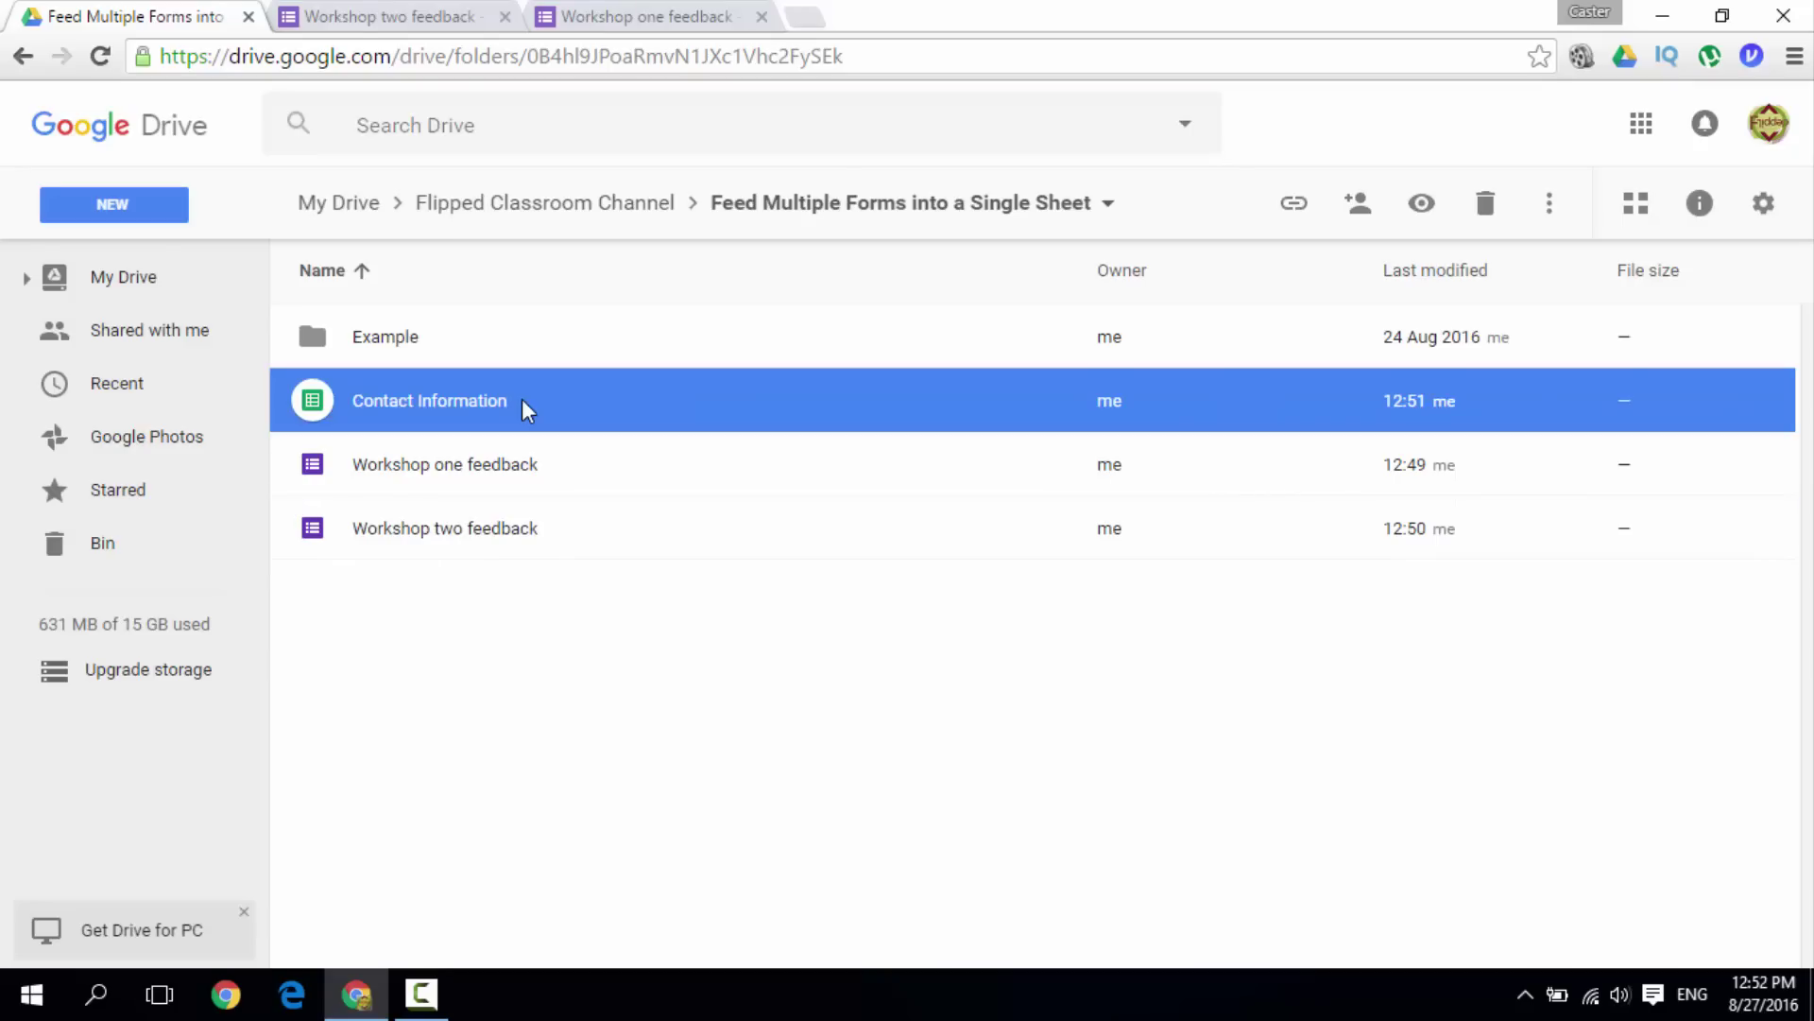
- Copy the shortened sharing link of the "Workshop one feedback" form
{"action": "left_click", "coordinate": [688, 17]}
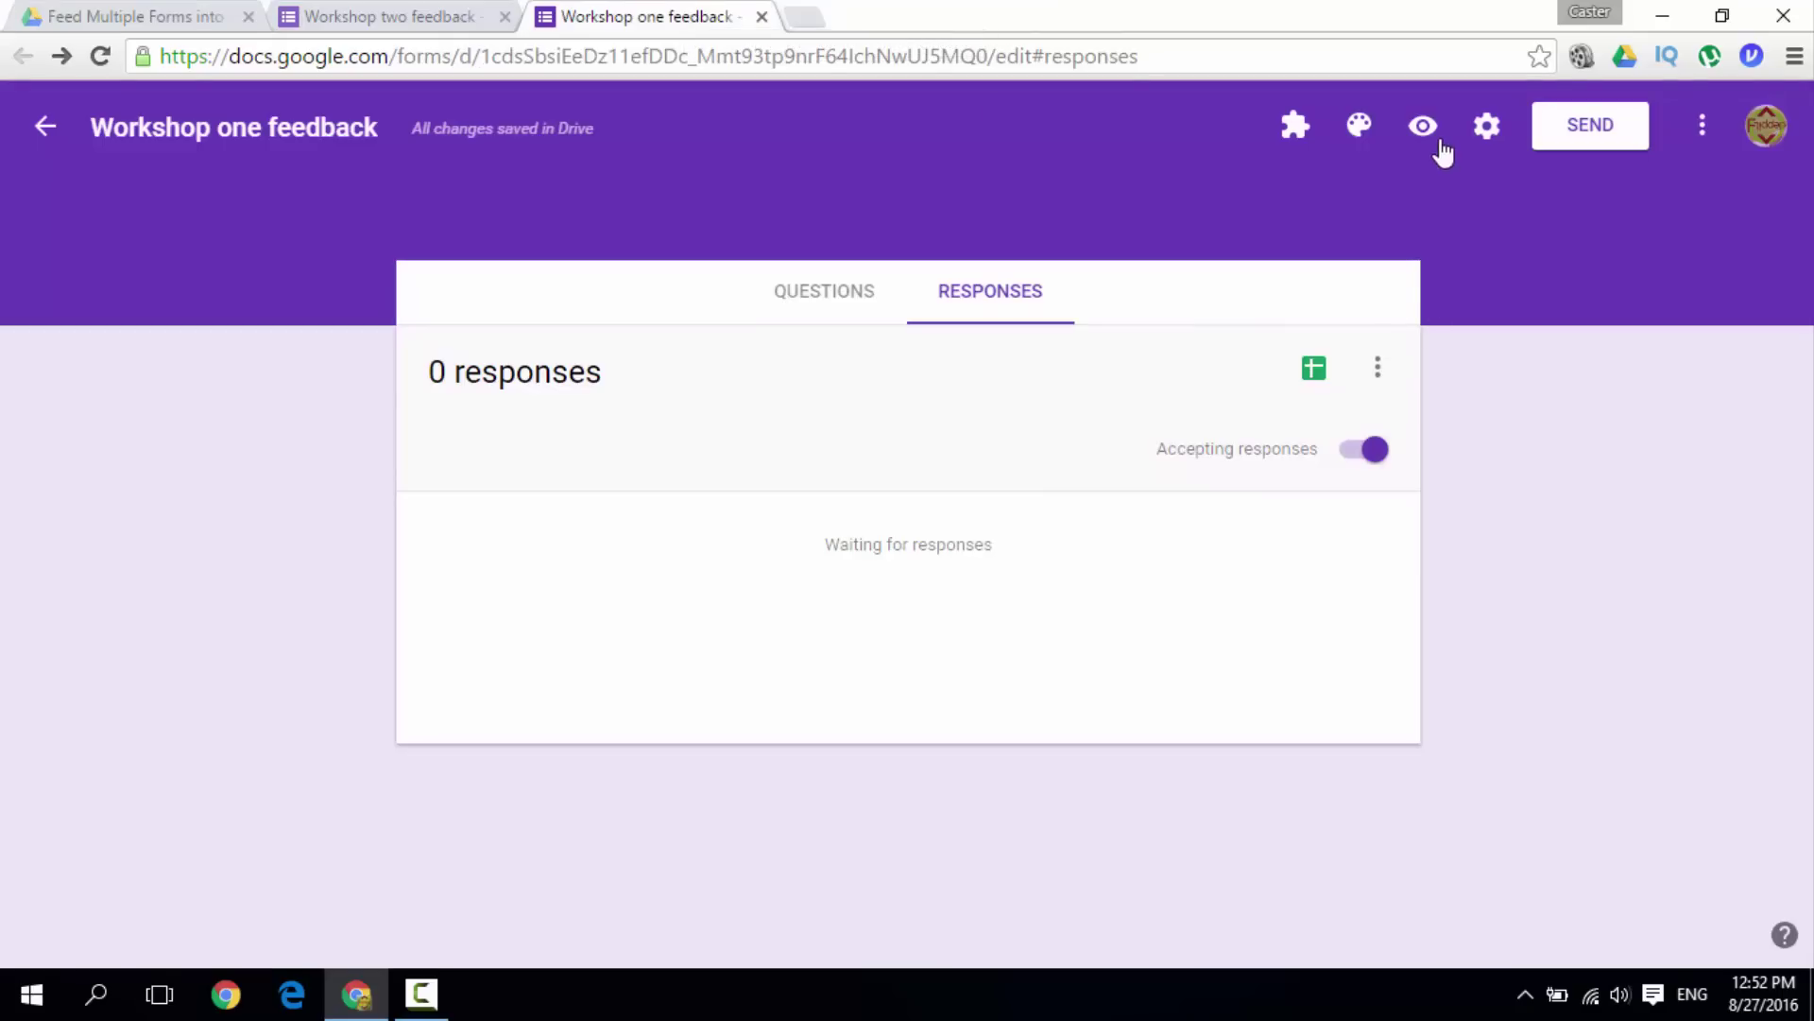
{"action": "left_click", "coordinate": [1585, 139]}
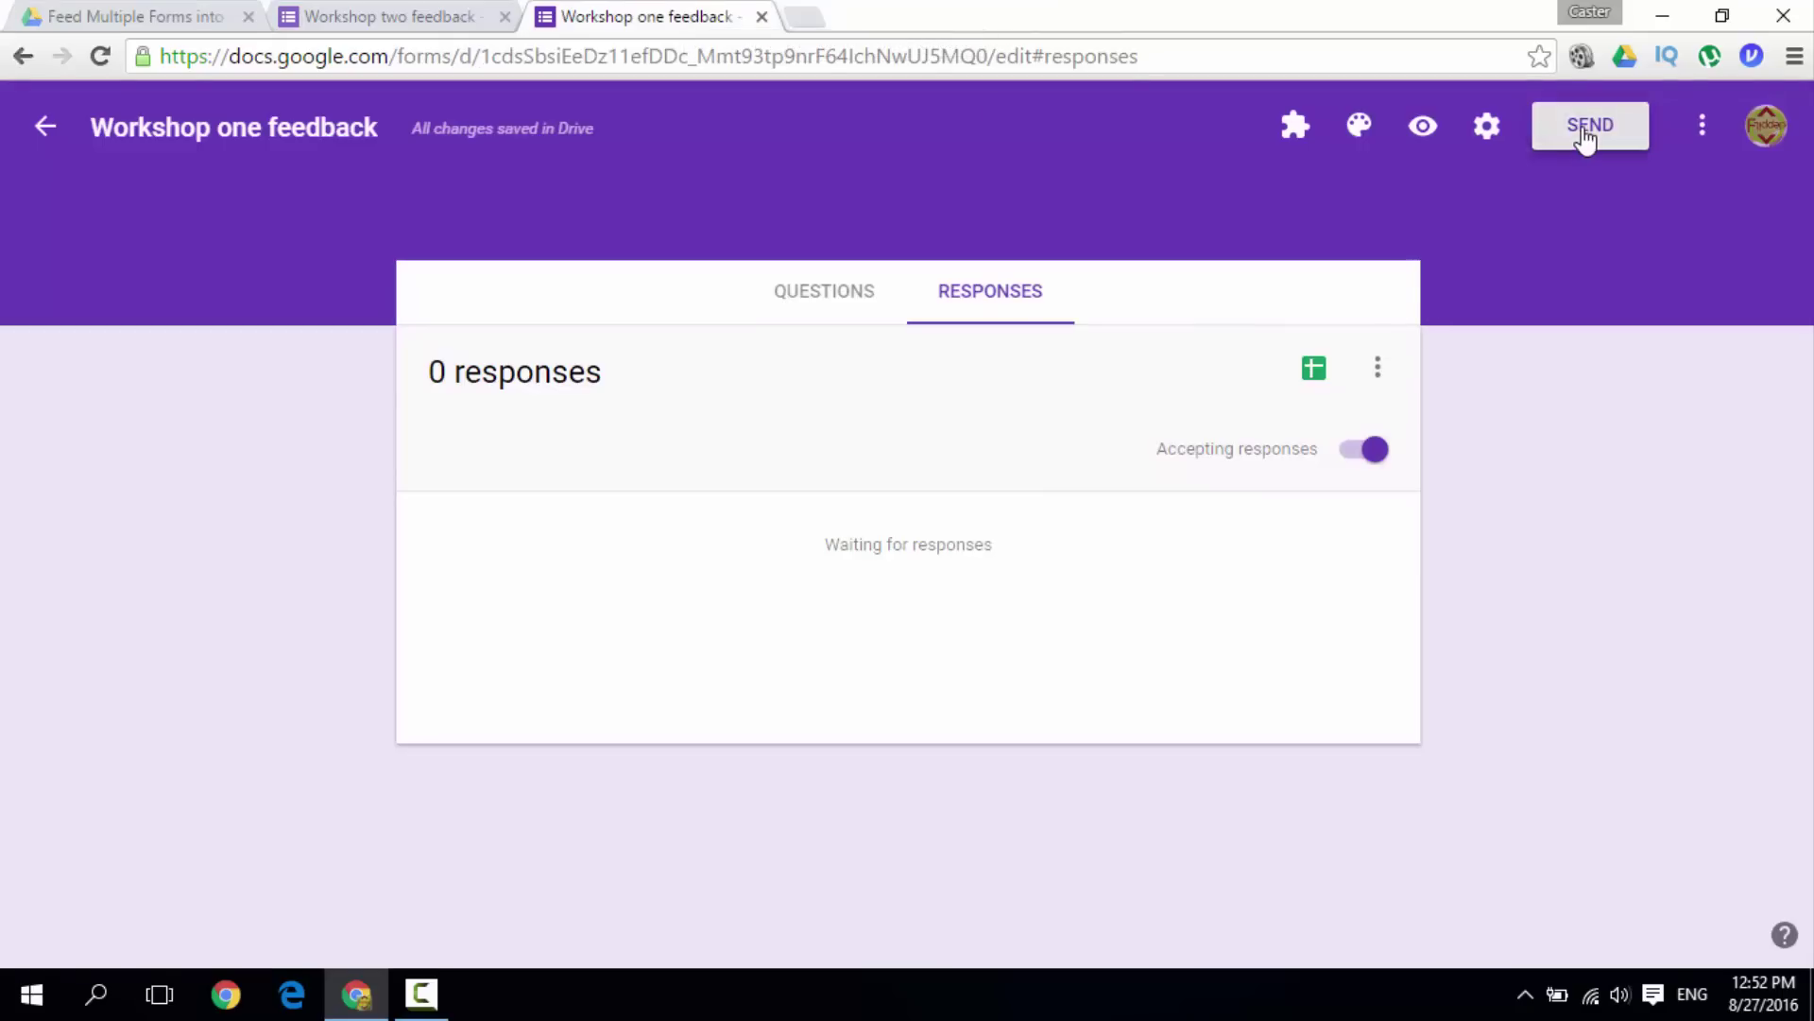
{"action": "left_click", "coordinate": [772, 274]}
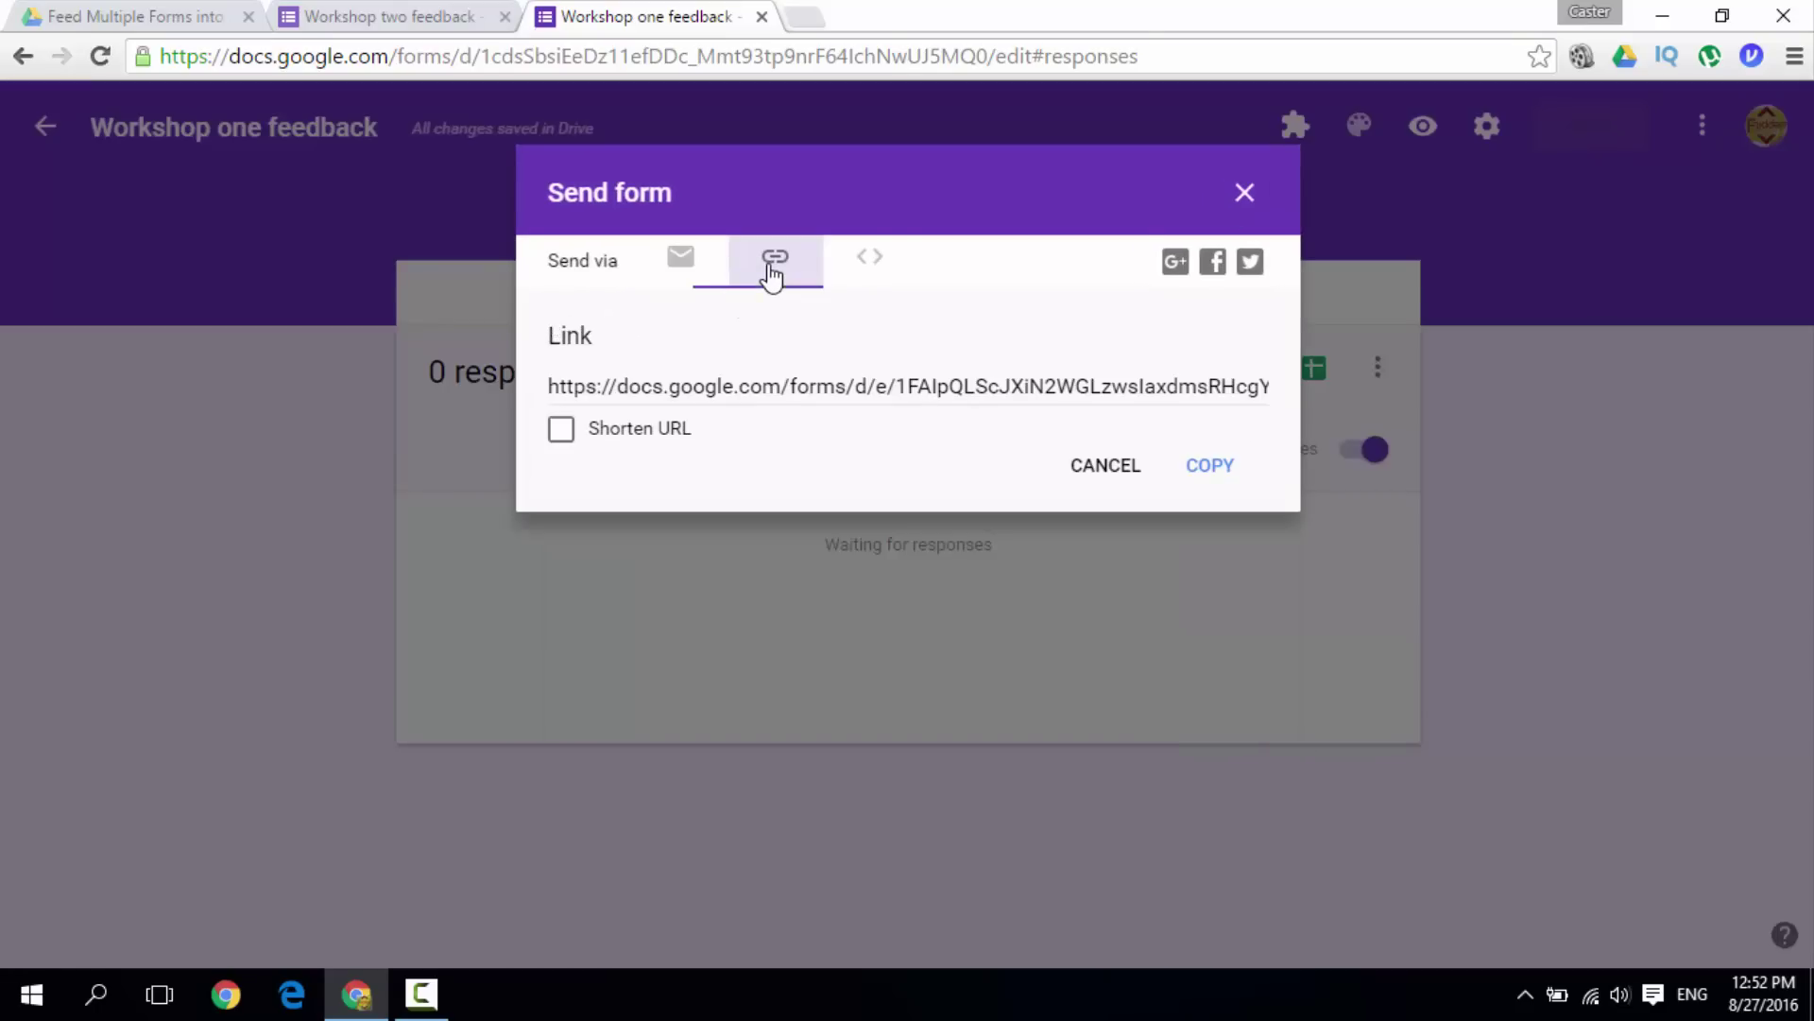
{"action": "left_click", "coordinate": [634, 435]}
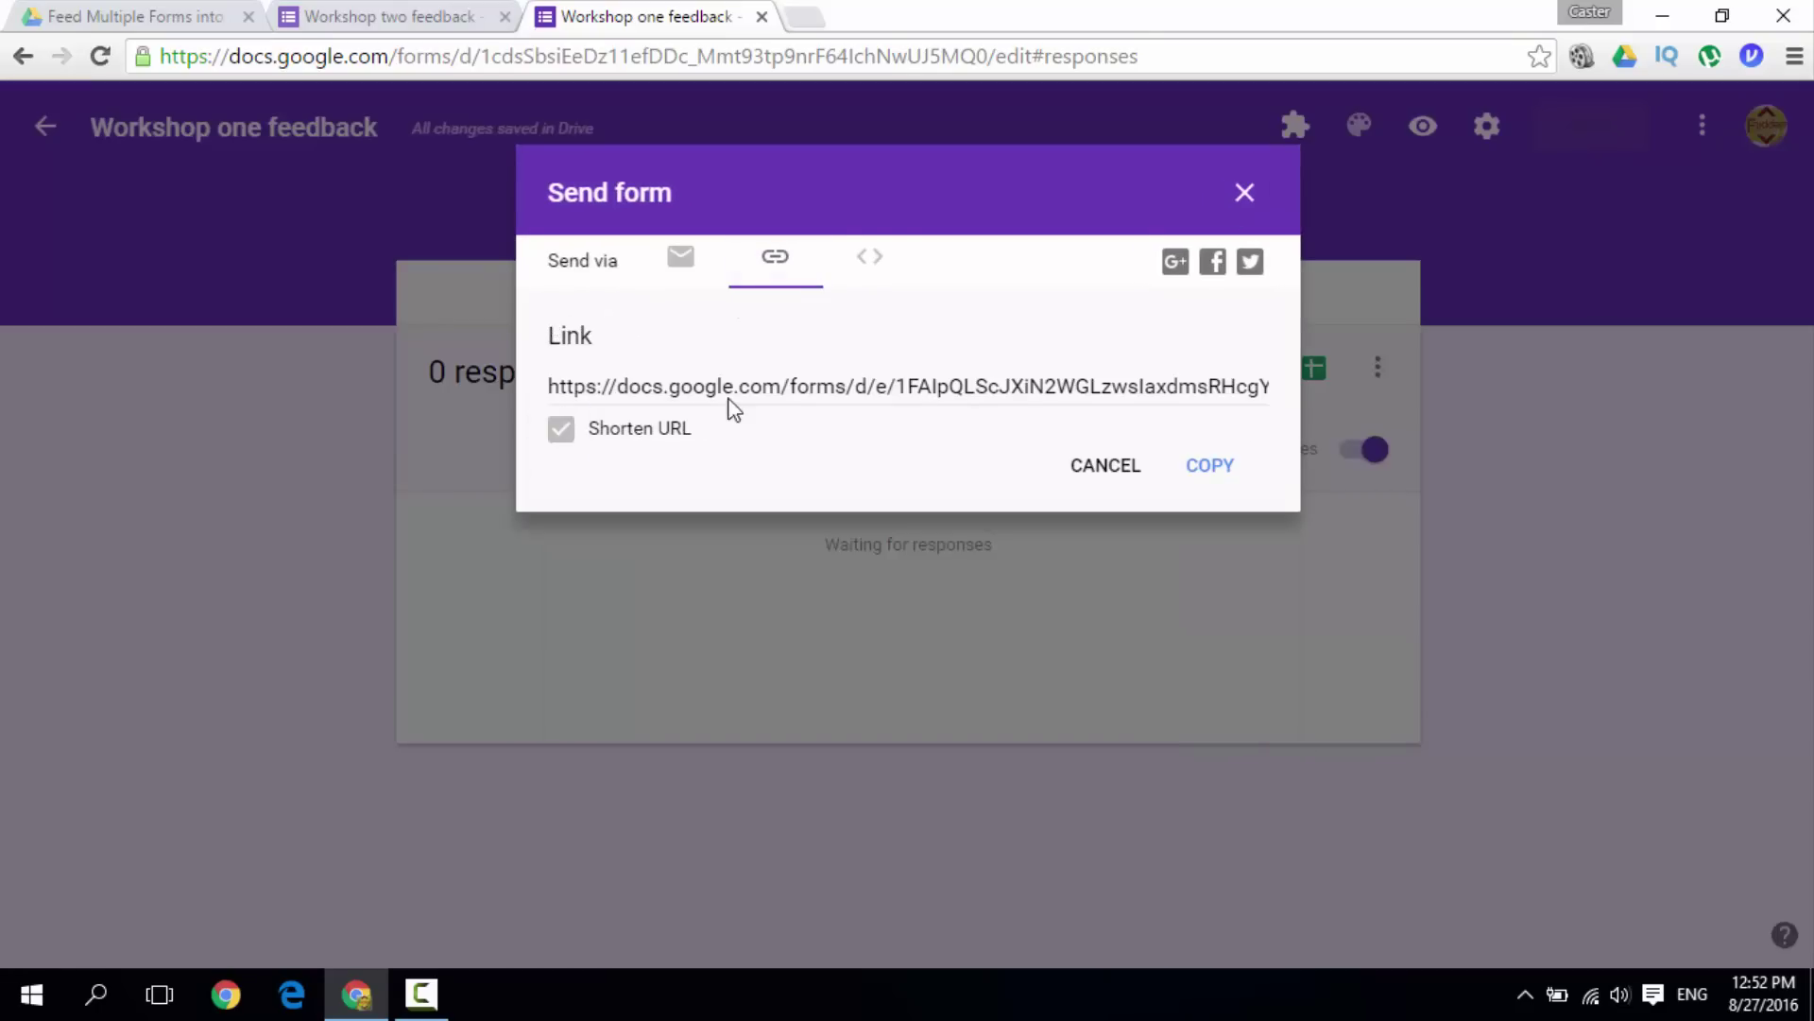
{"action": "right_click", "coordinate": [762, 392]}
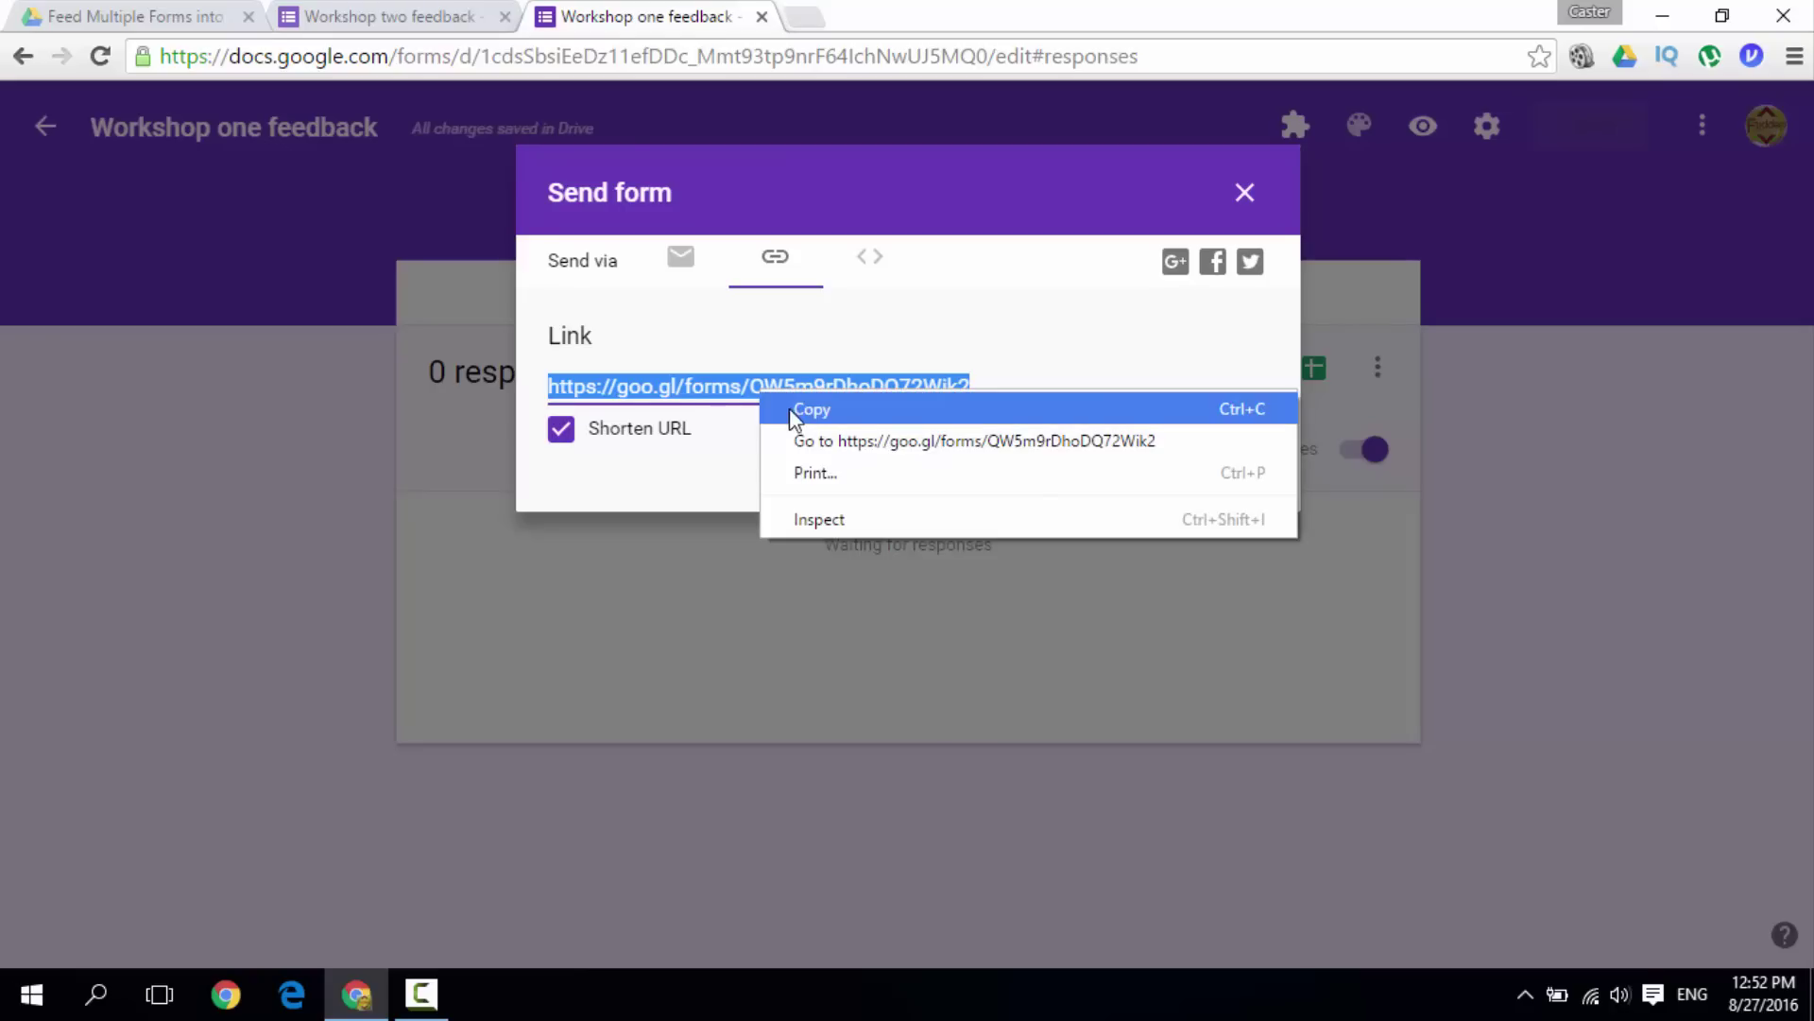
{"action": "left_click", "coordinate": [796, 410]}
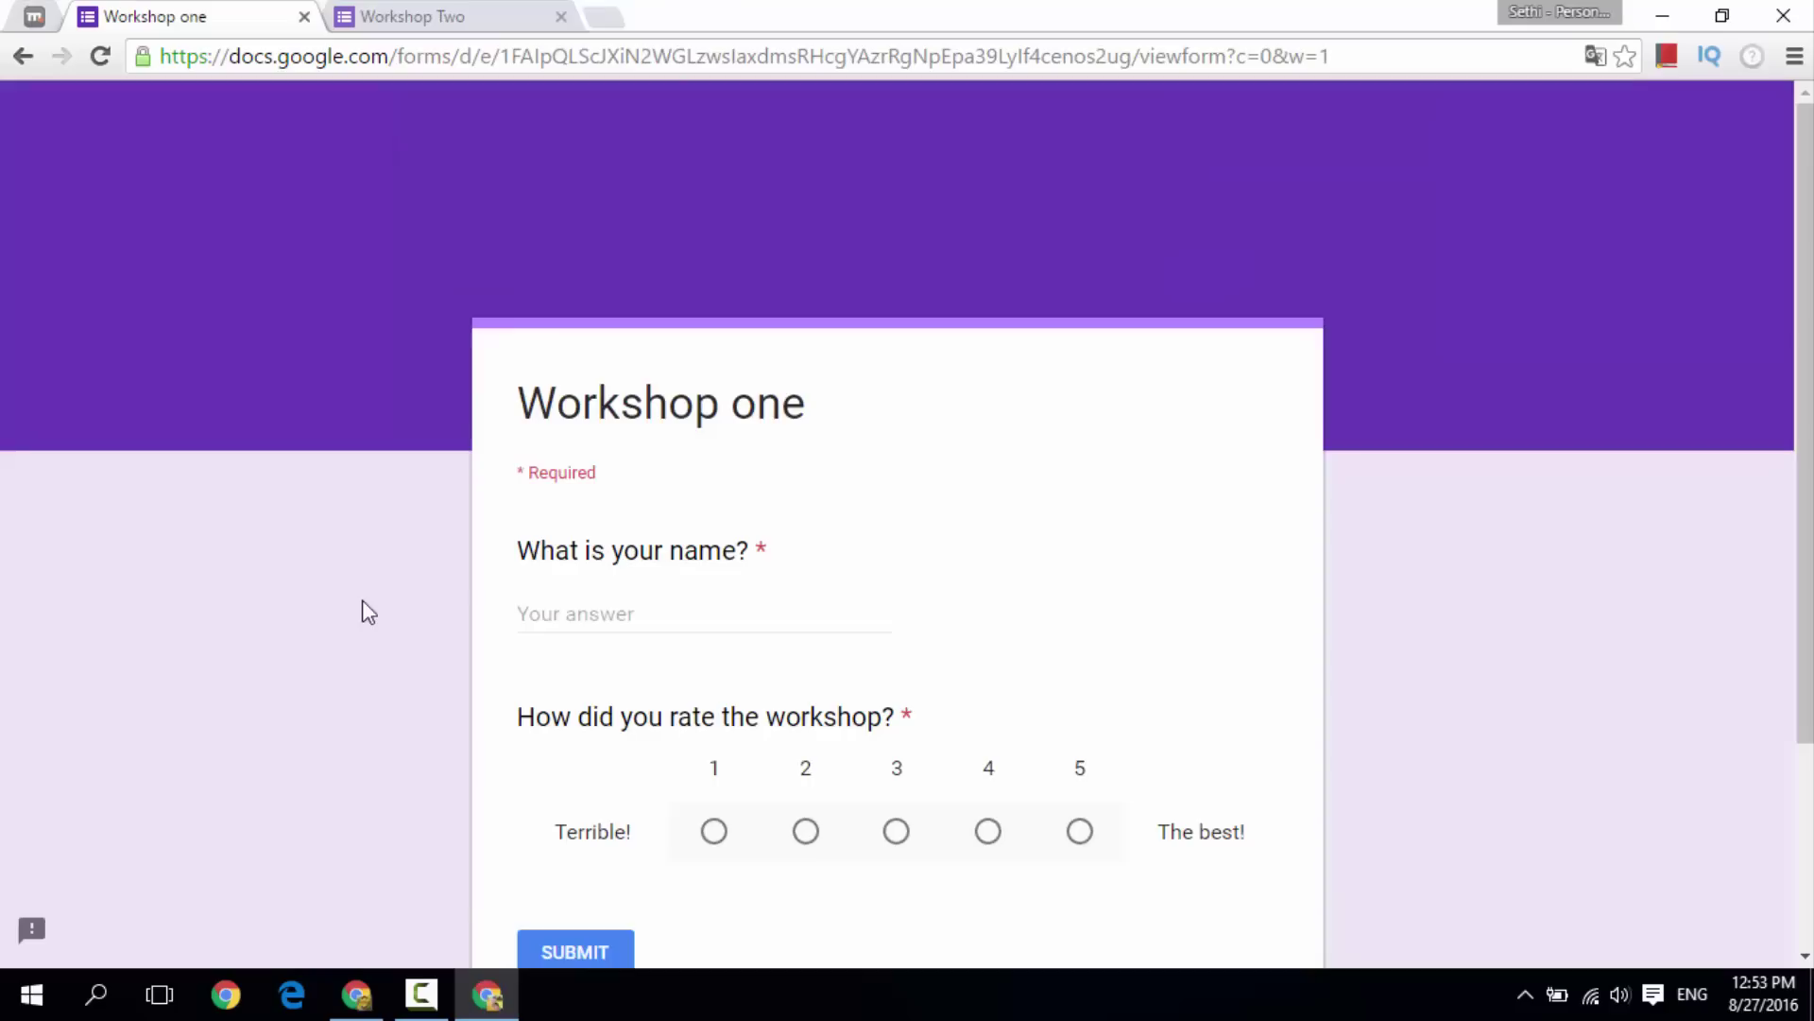
- Submit a response to the live "Workshop one" form with the name "Mister A" and a rating of 5
{"action": "left_click", "coordinate": [408, 17]}
{"action": "left_click", "coordinate": [244, 19]}
{"action": "left_click", "coordinate": [621, 612]}
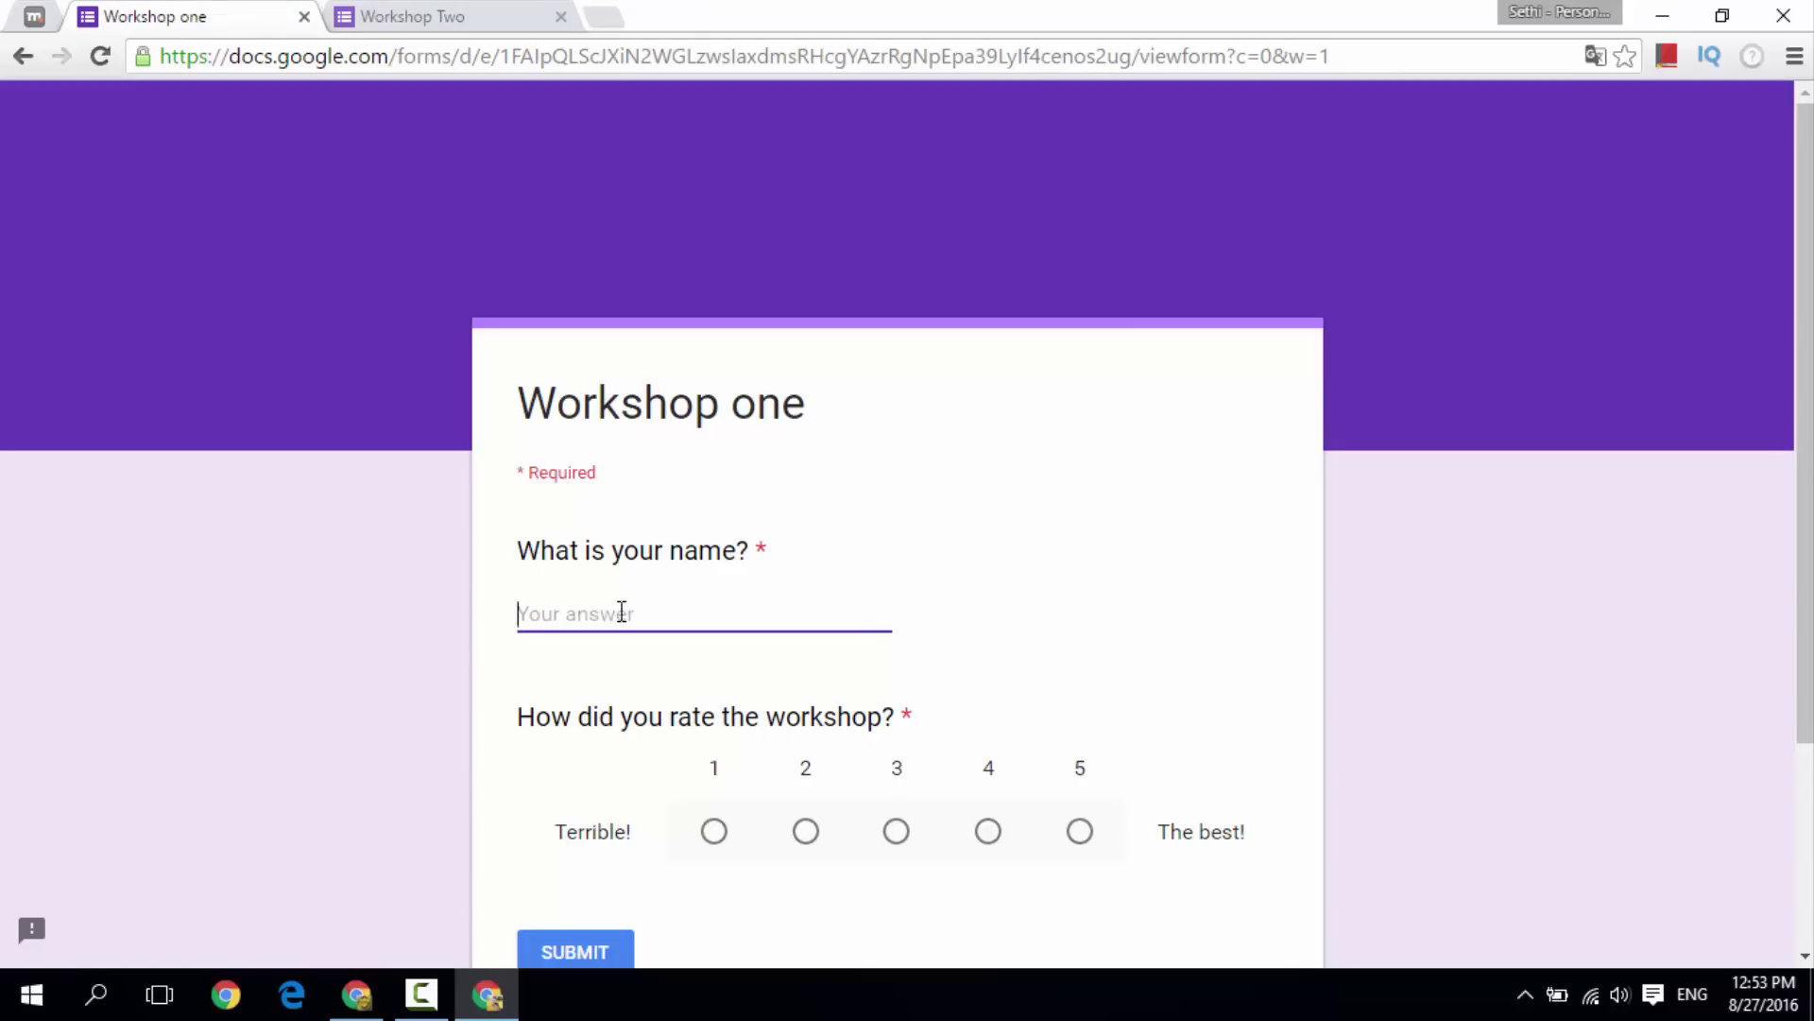
{"action": "type", "text": "Mister A"}
{"action": "left_click", "coordinate": [1082, 834]}
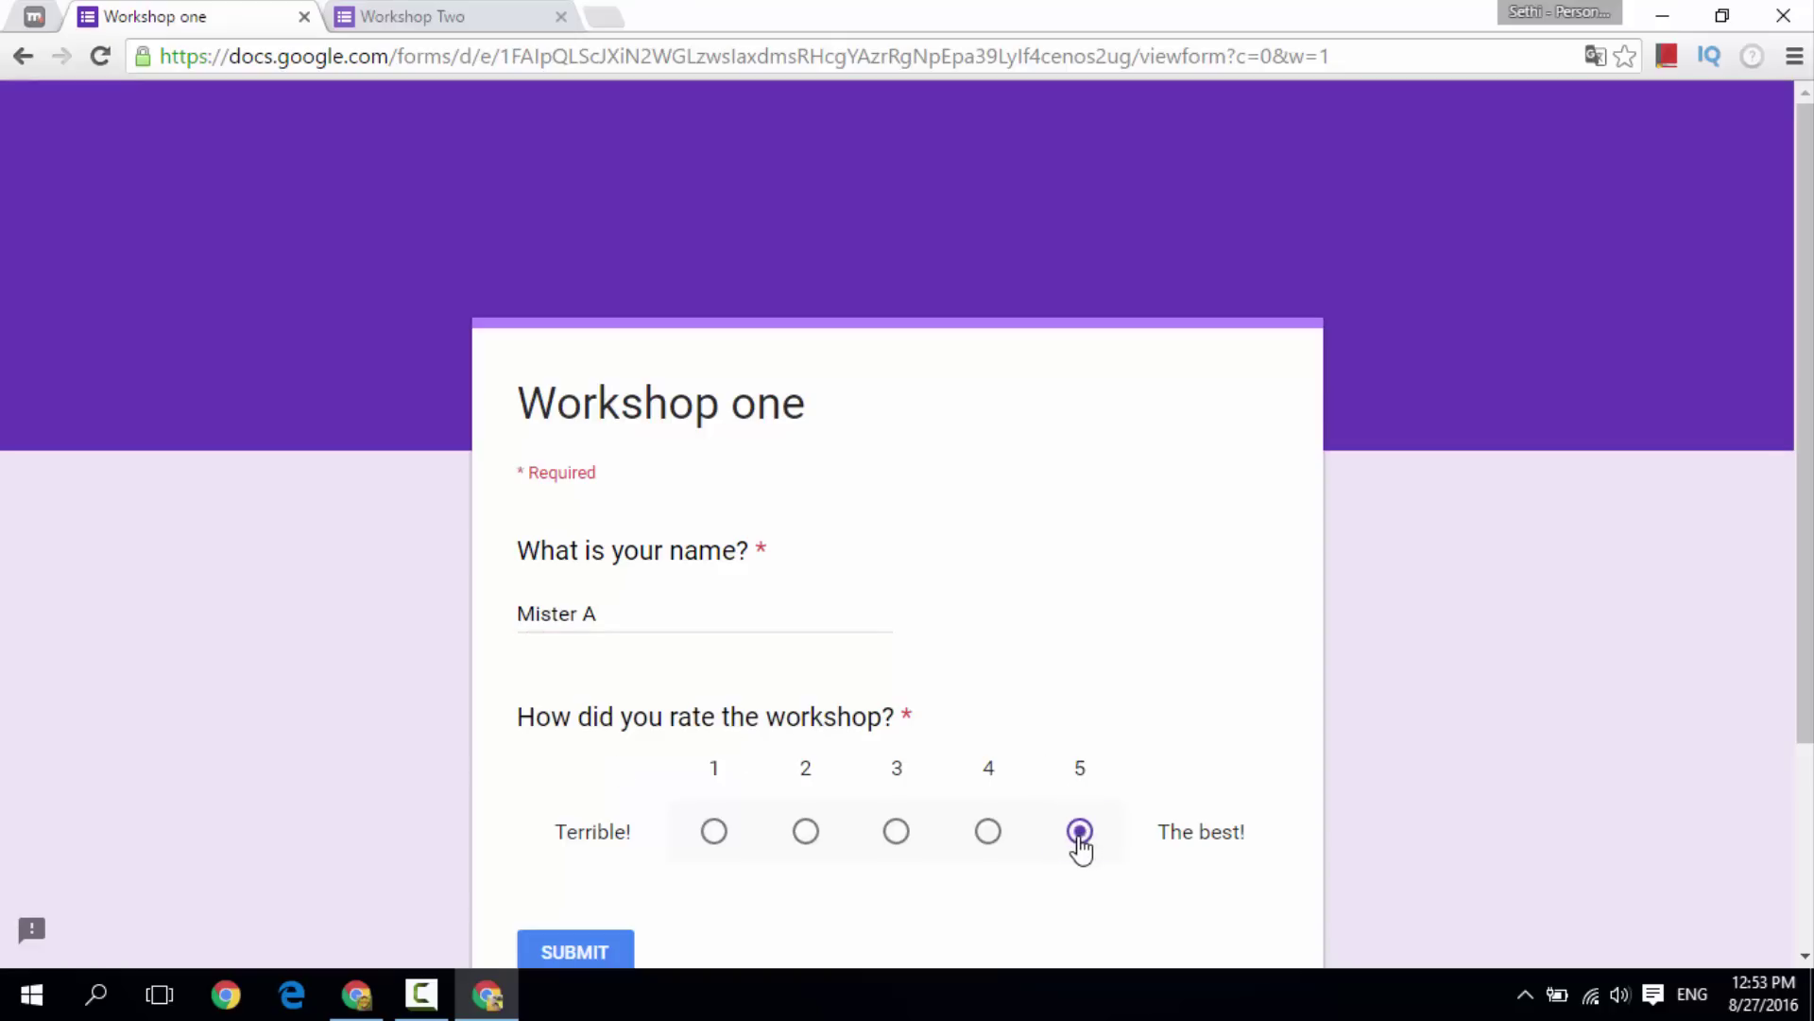
{"action": "left_click", "coordinate": [617, 957]}
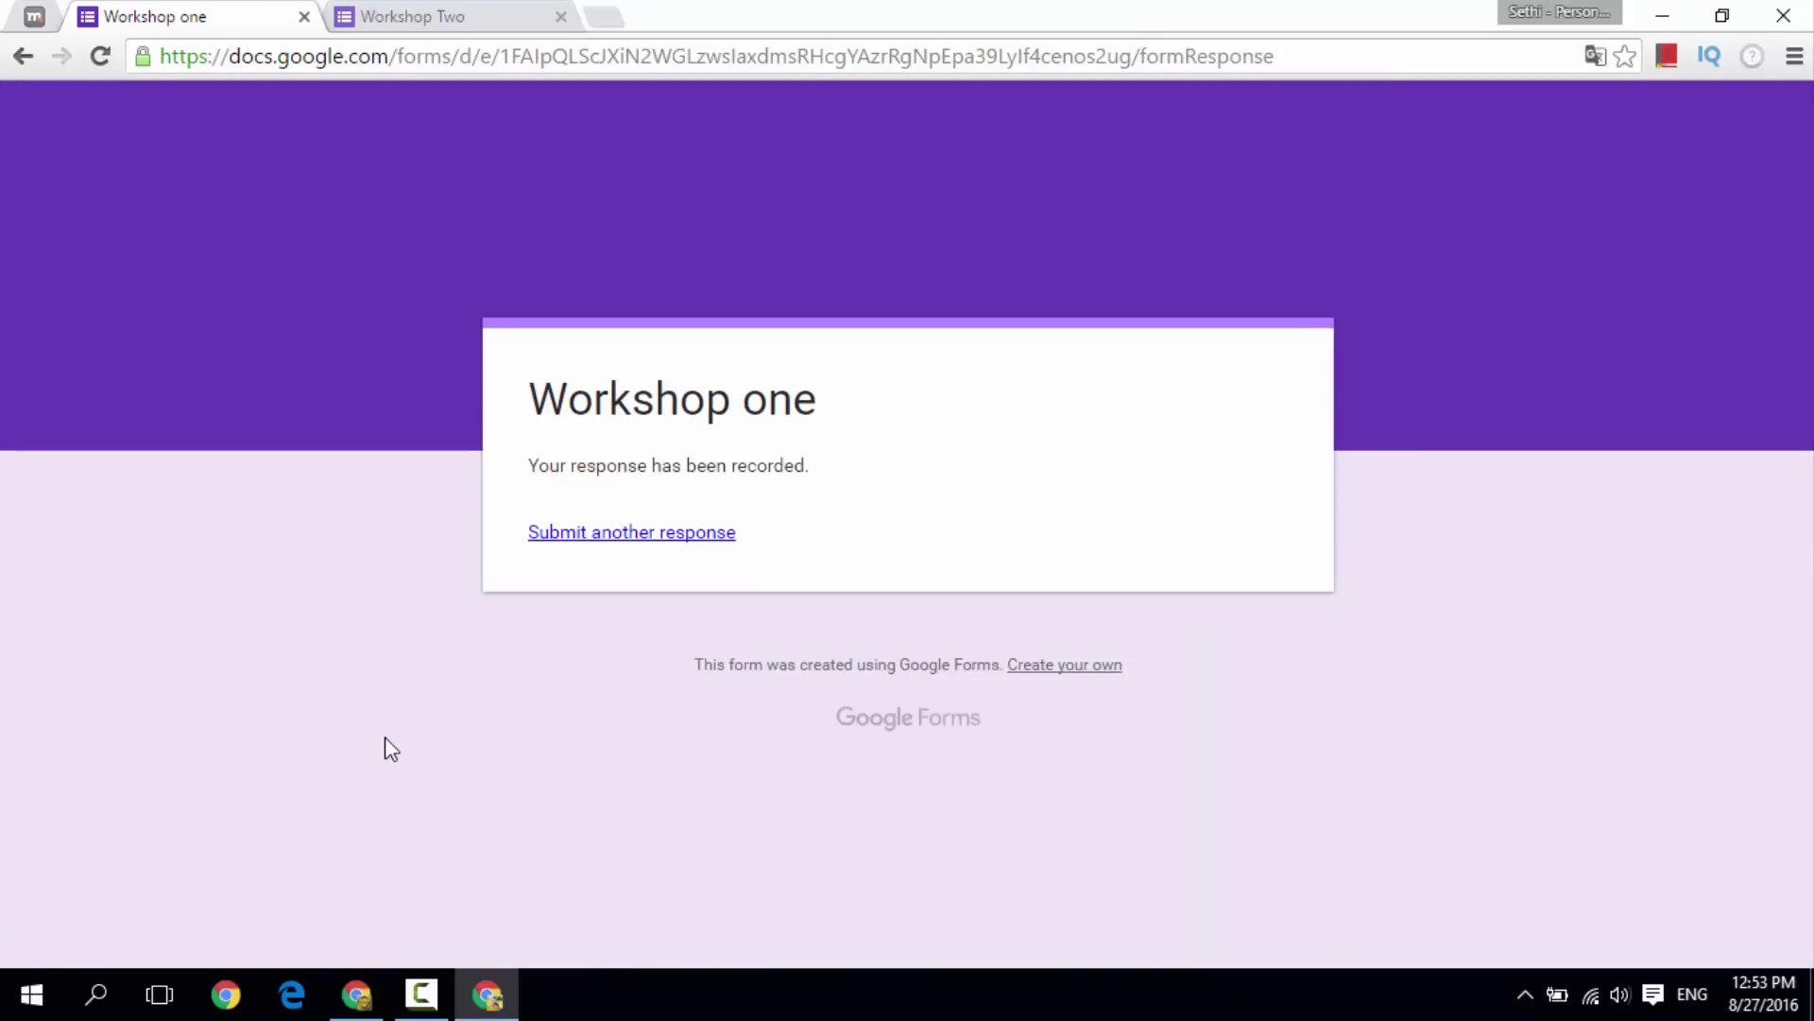
- Submit another "Workshop one" response with the name "Miss A" and a rating of 3
{"action": "left_click", "coordinate": [583, 533]}
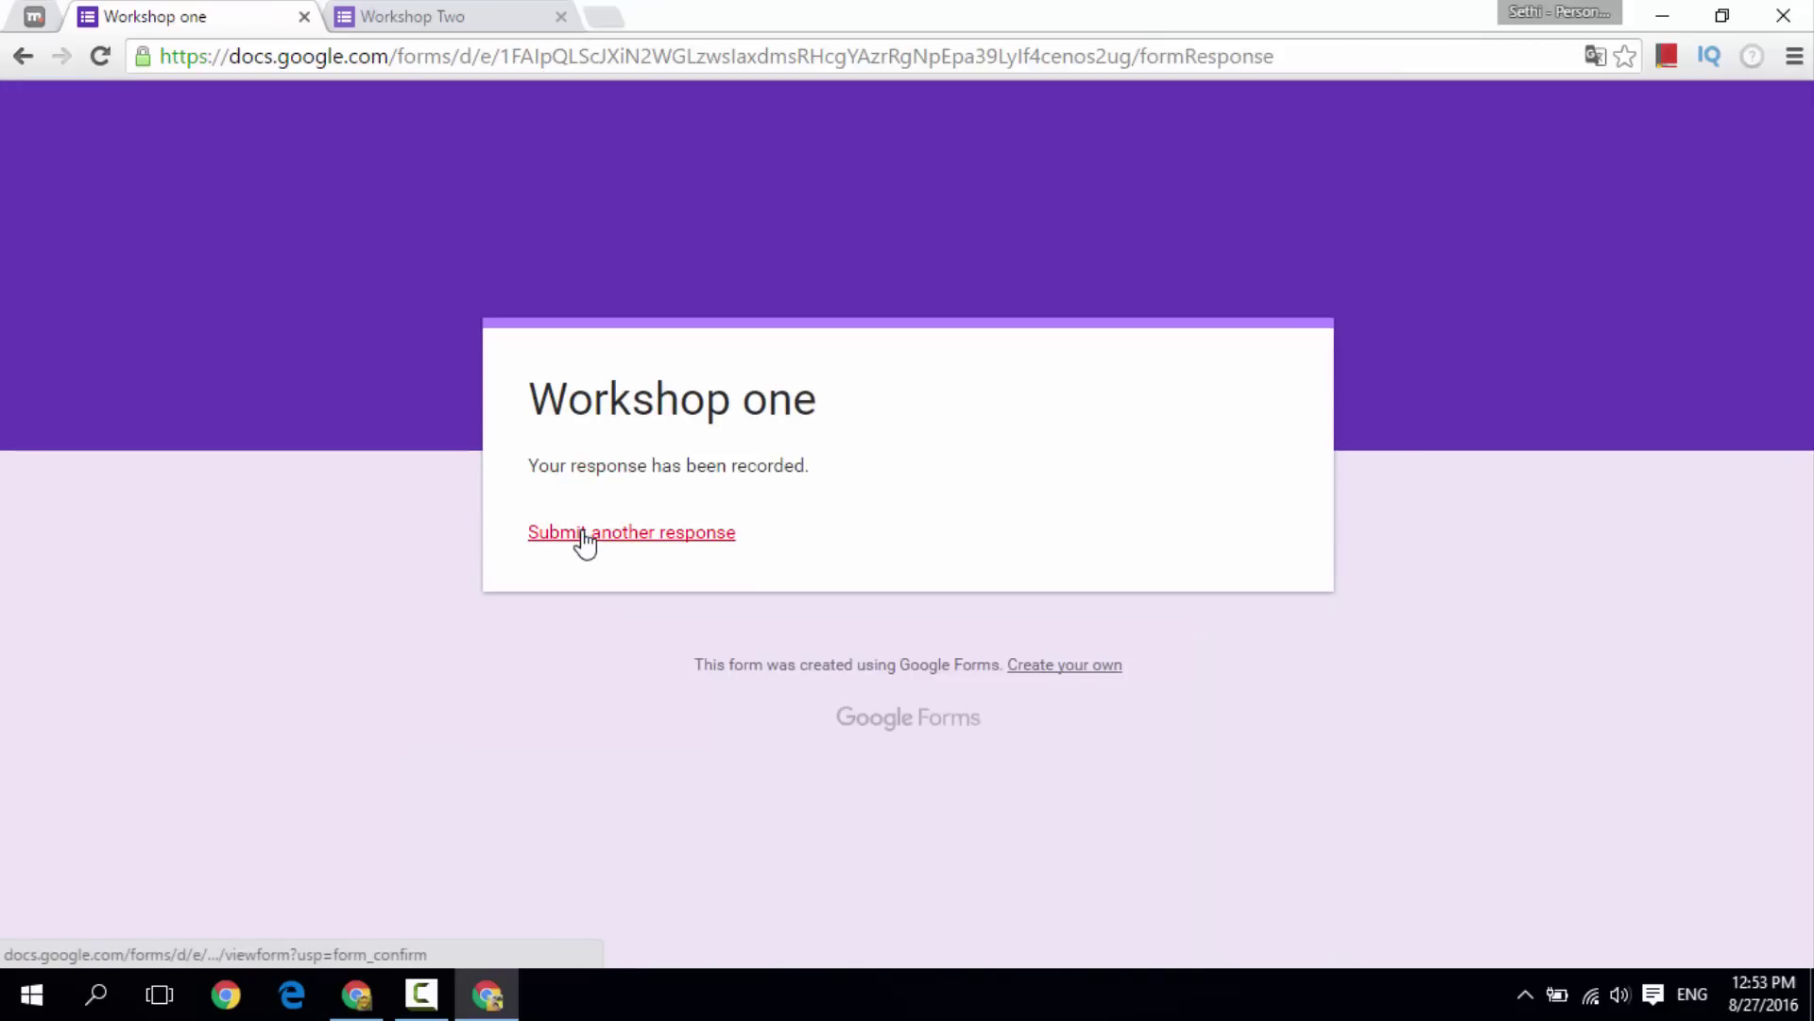
{"action": "left_click", "coordinate": [605, 612]}
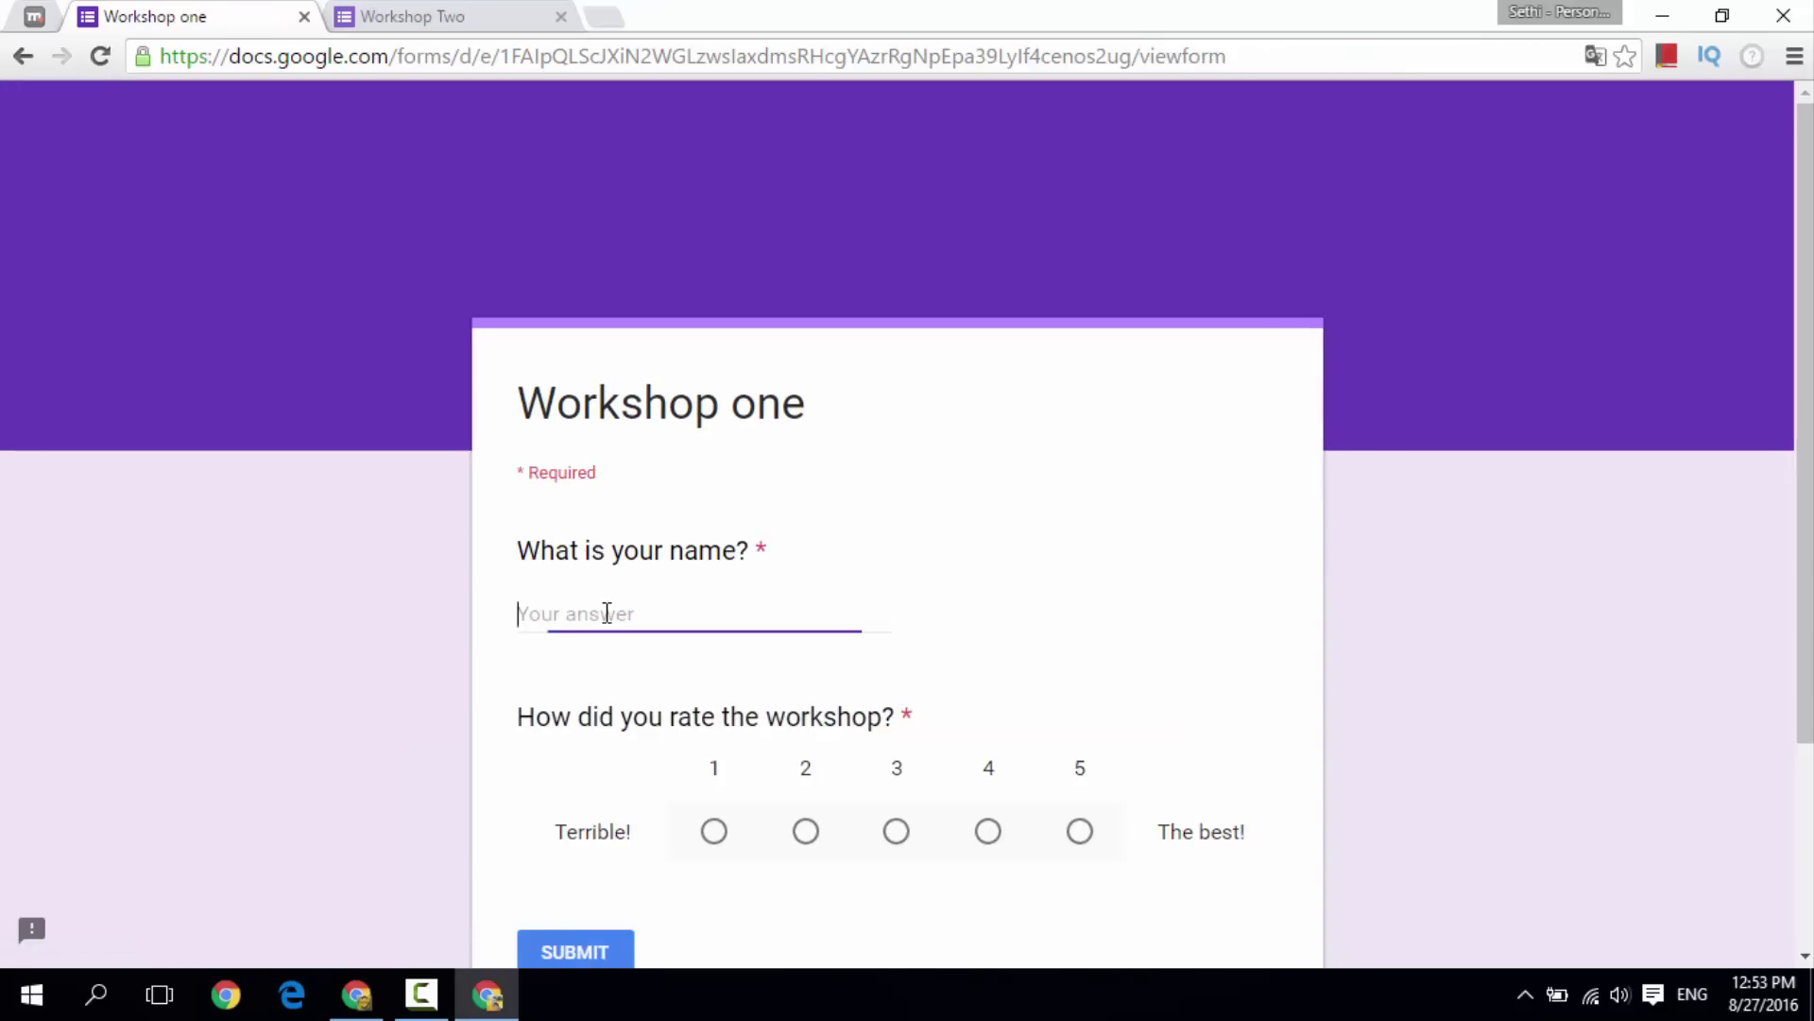
{"action": "type", "text": "M"}
{"action": "left_click", "coordinate": [902, 834]}
{"action": "left_click", "coordinate": [614, 952]}
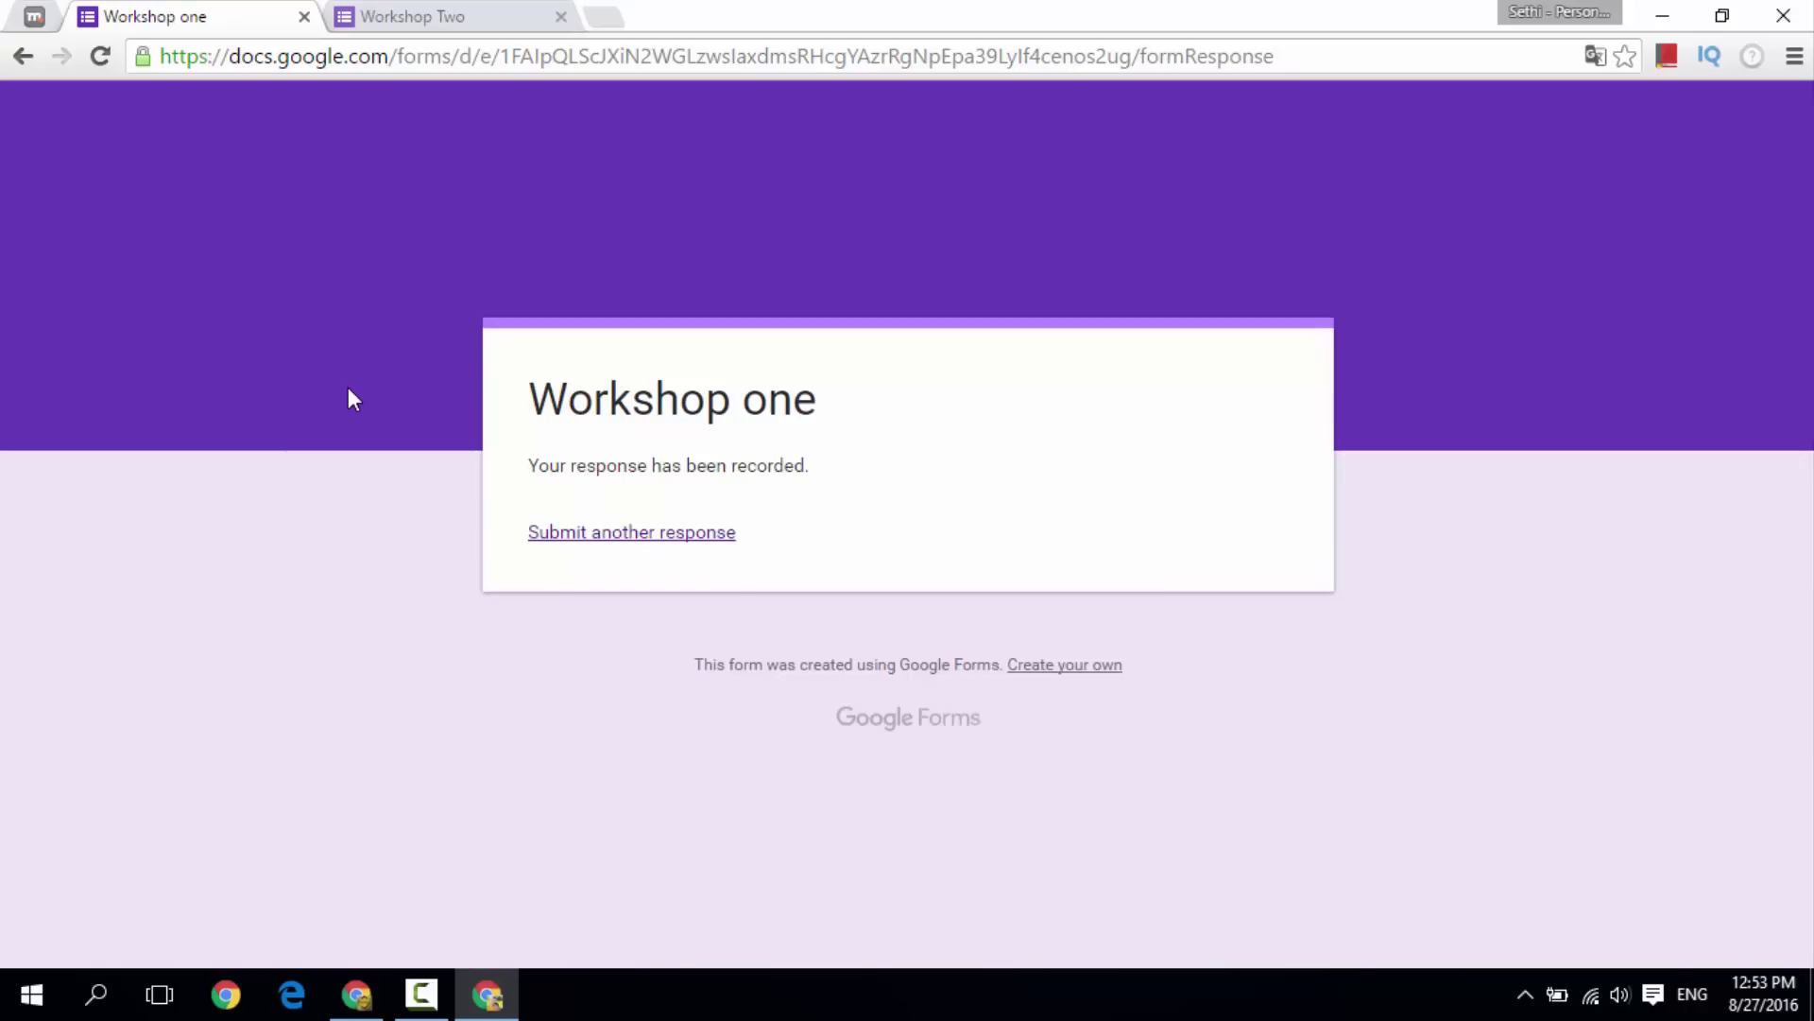
- Submit a response to the live "Workshop Two" form with the name "Man 1" and a rating of 1
{"action": "left_click", "coordinate": [421, 18]}
{"action": "left_click", "coordinate": [721, 615]}
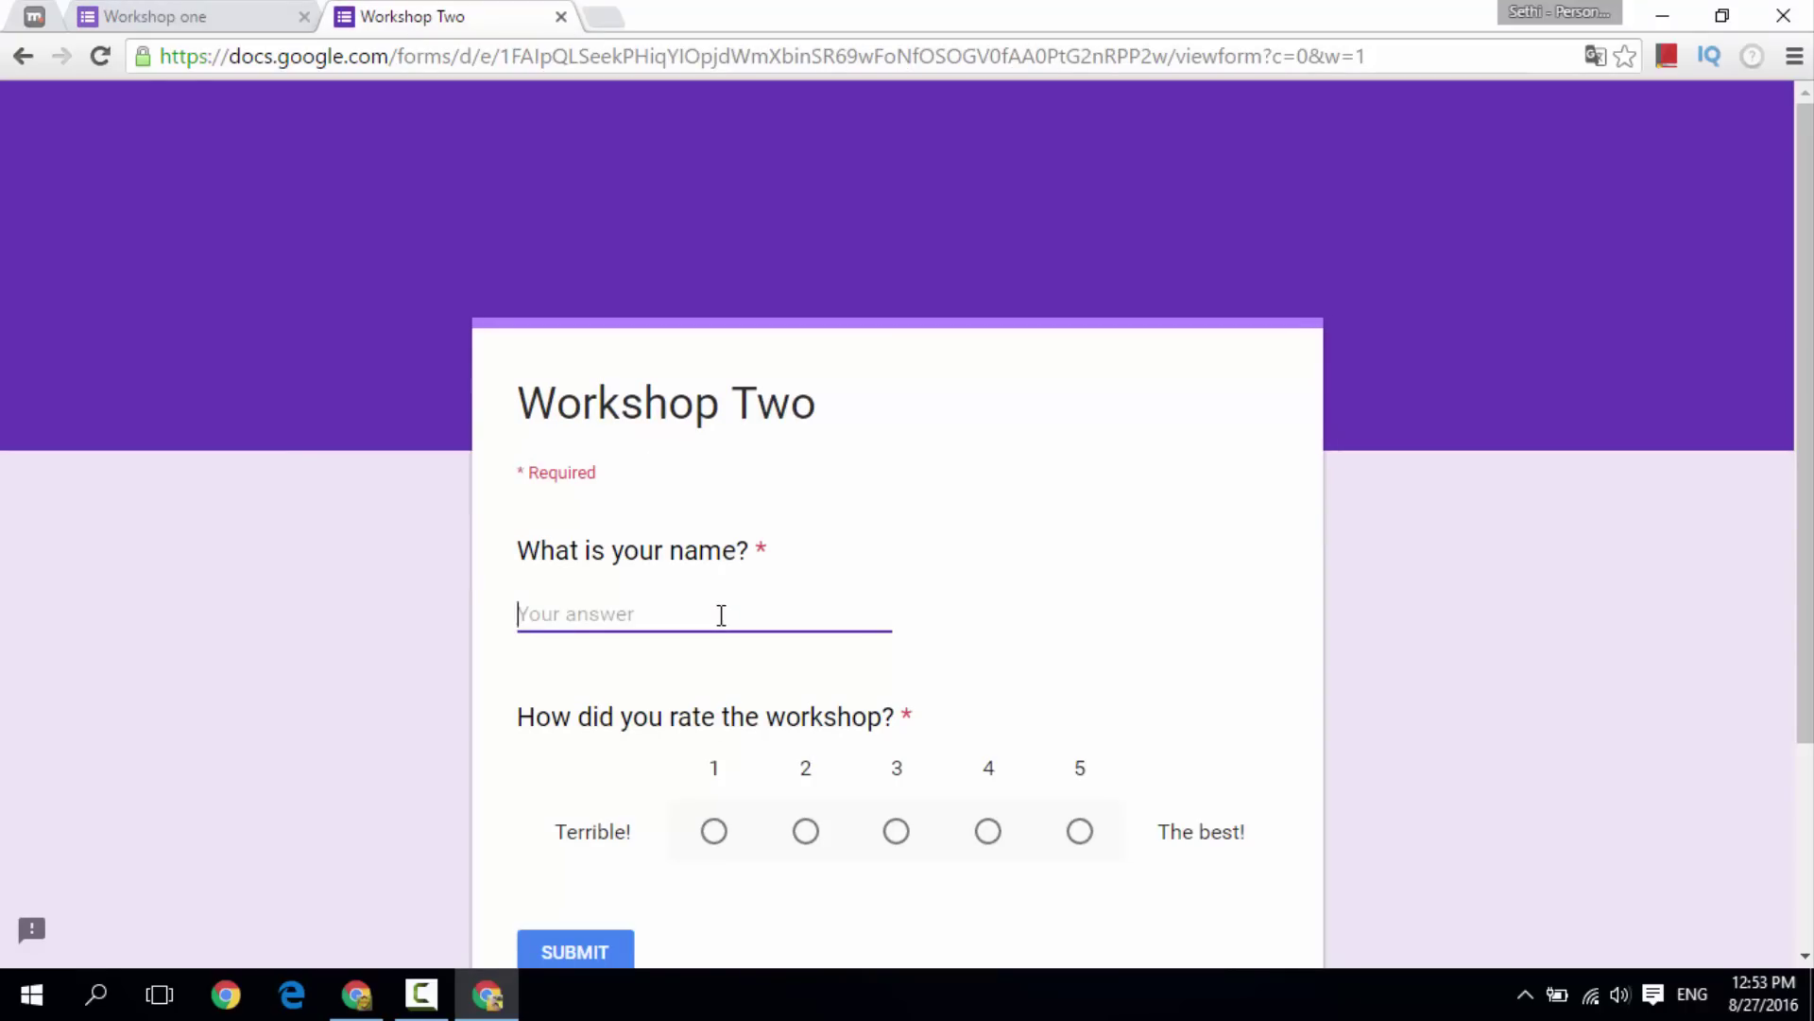
{"action": "type", "text": "Man 1"}
{"action": "left_click", "coordinate": [713, 834]}
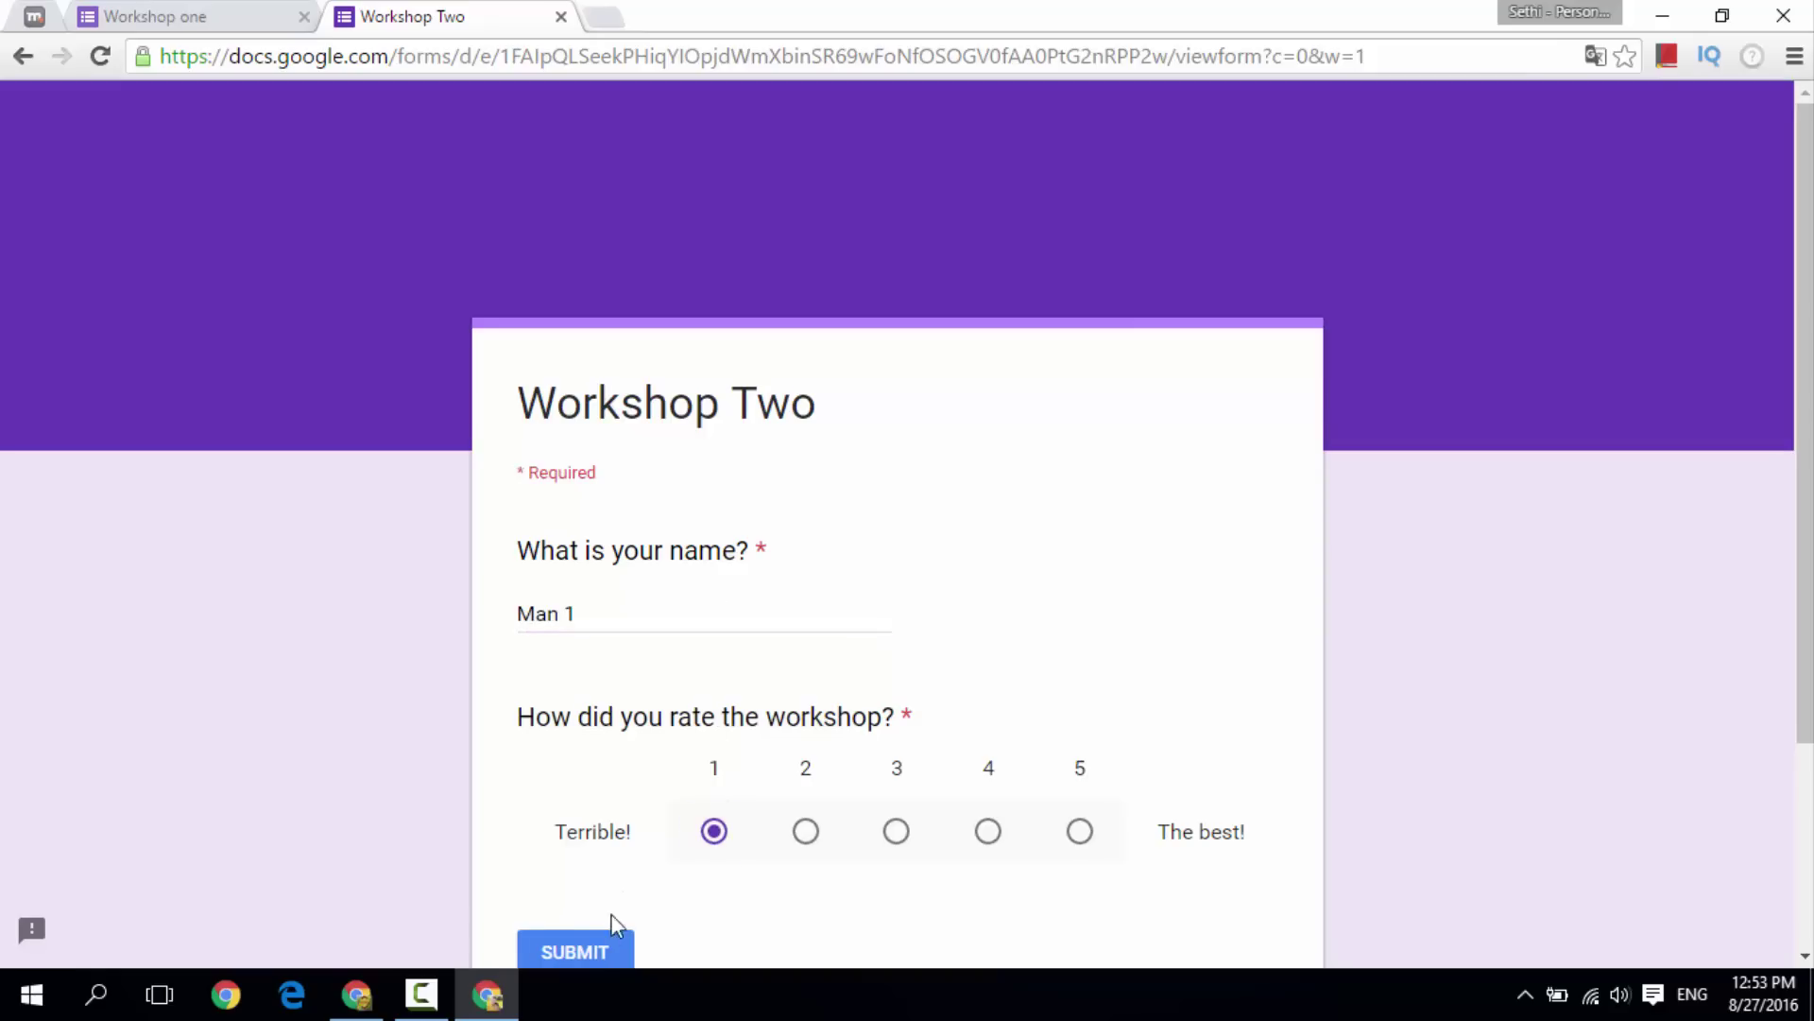
{"action": "left_click", "coordinate": [605, 945]}
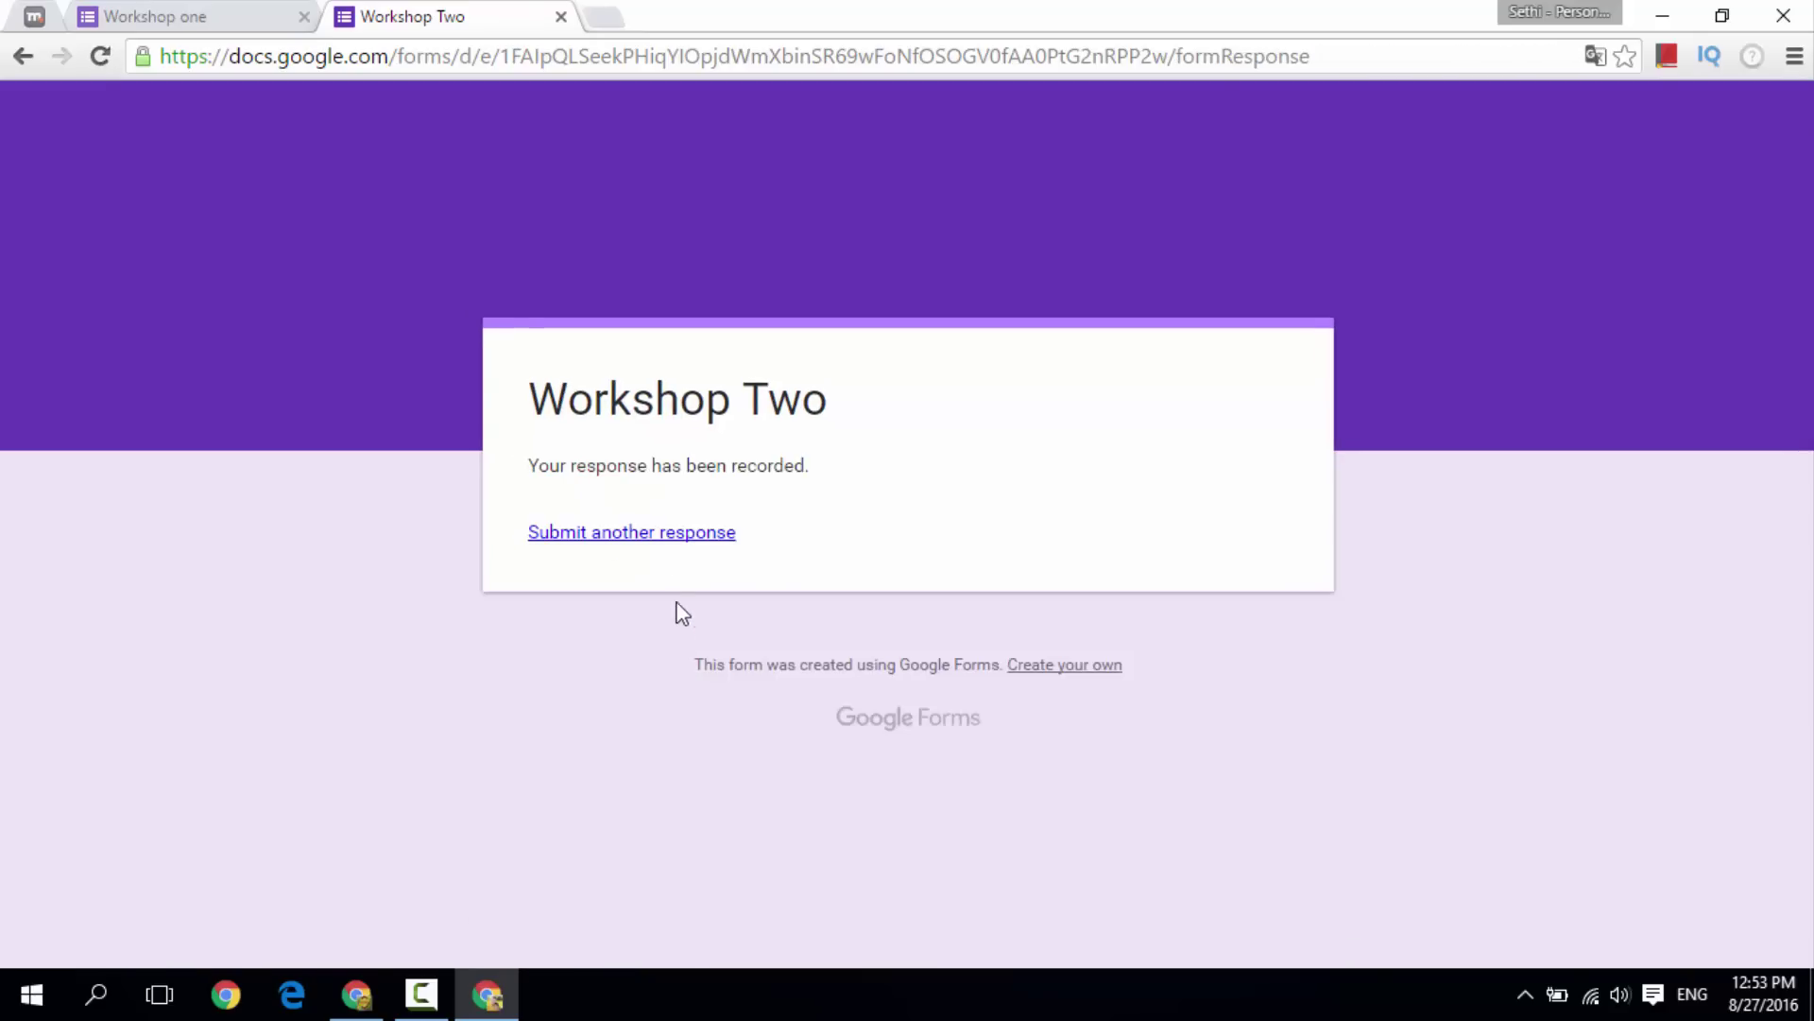
- Submit another "Workshop Two" response with the name "Man 2" and a rating of 1
{"action": "left_click", "coordinate": [681, 537]}
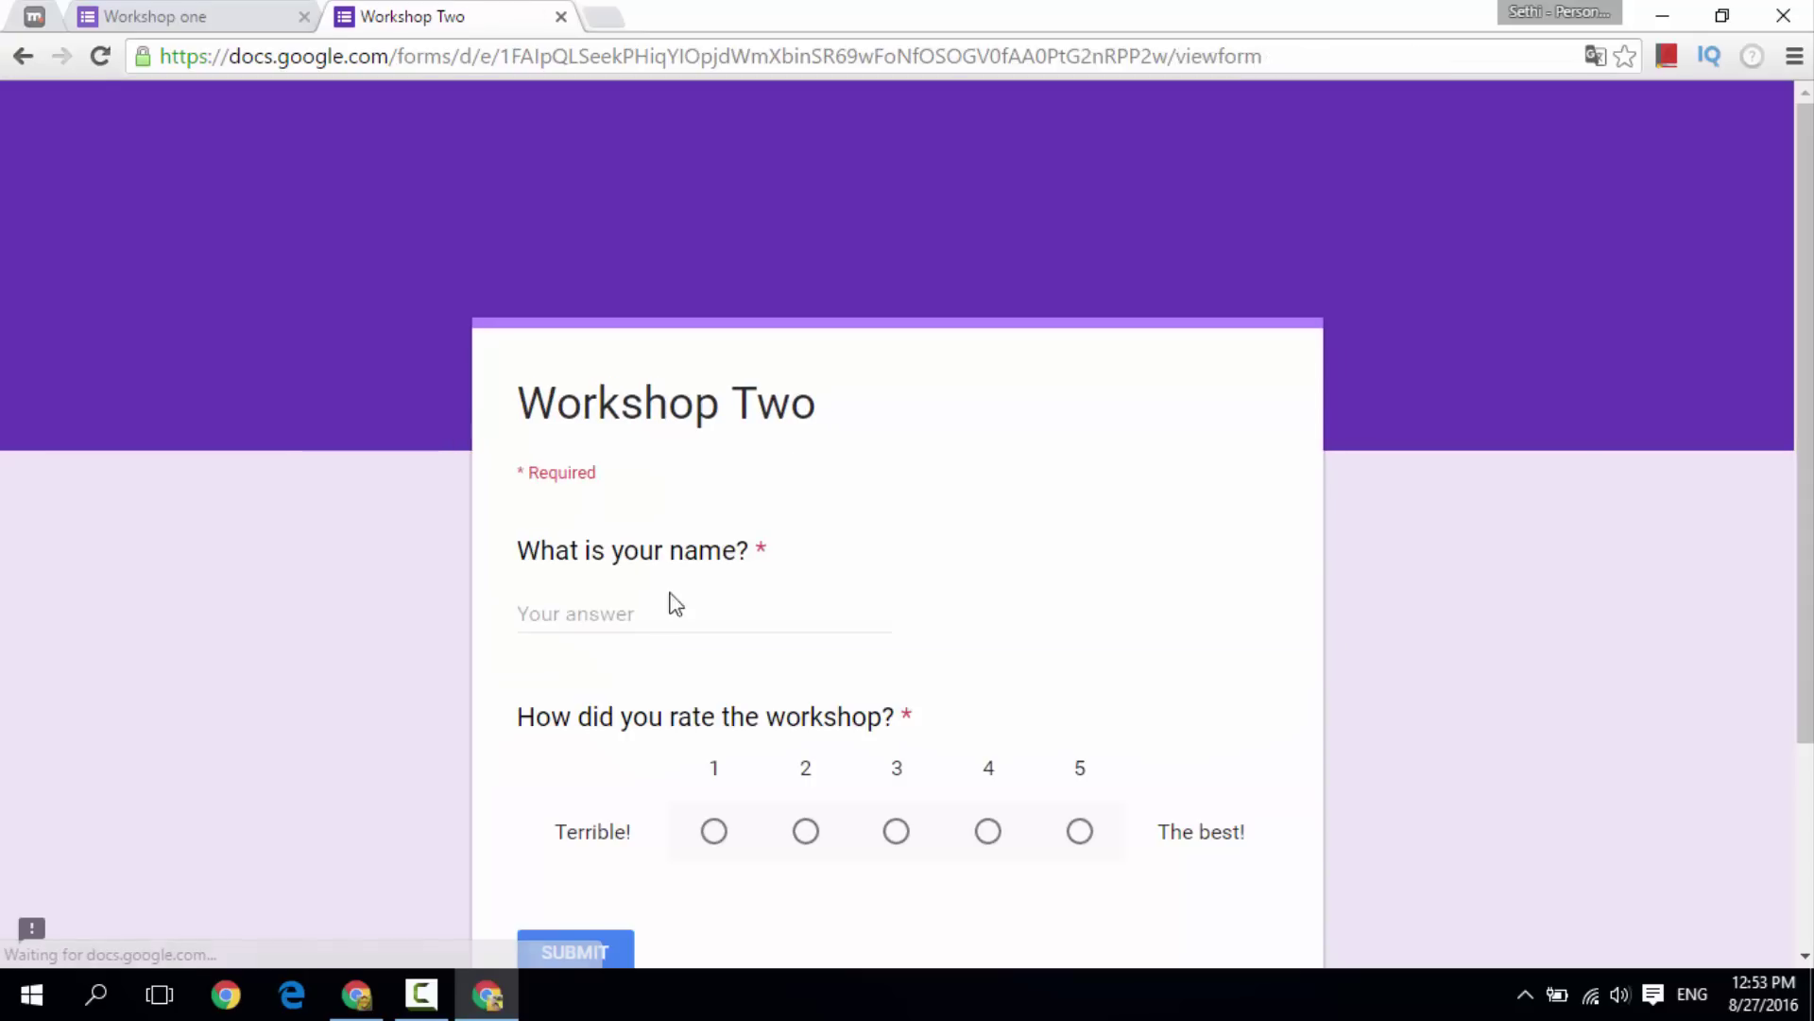
{"action": "left_click", "coordinate": [678, 614]}
{"action": "type", "text": "Man 2"}
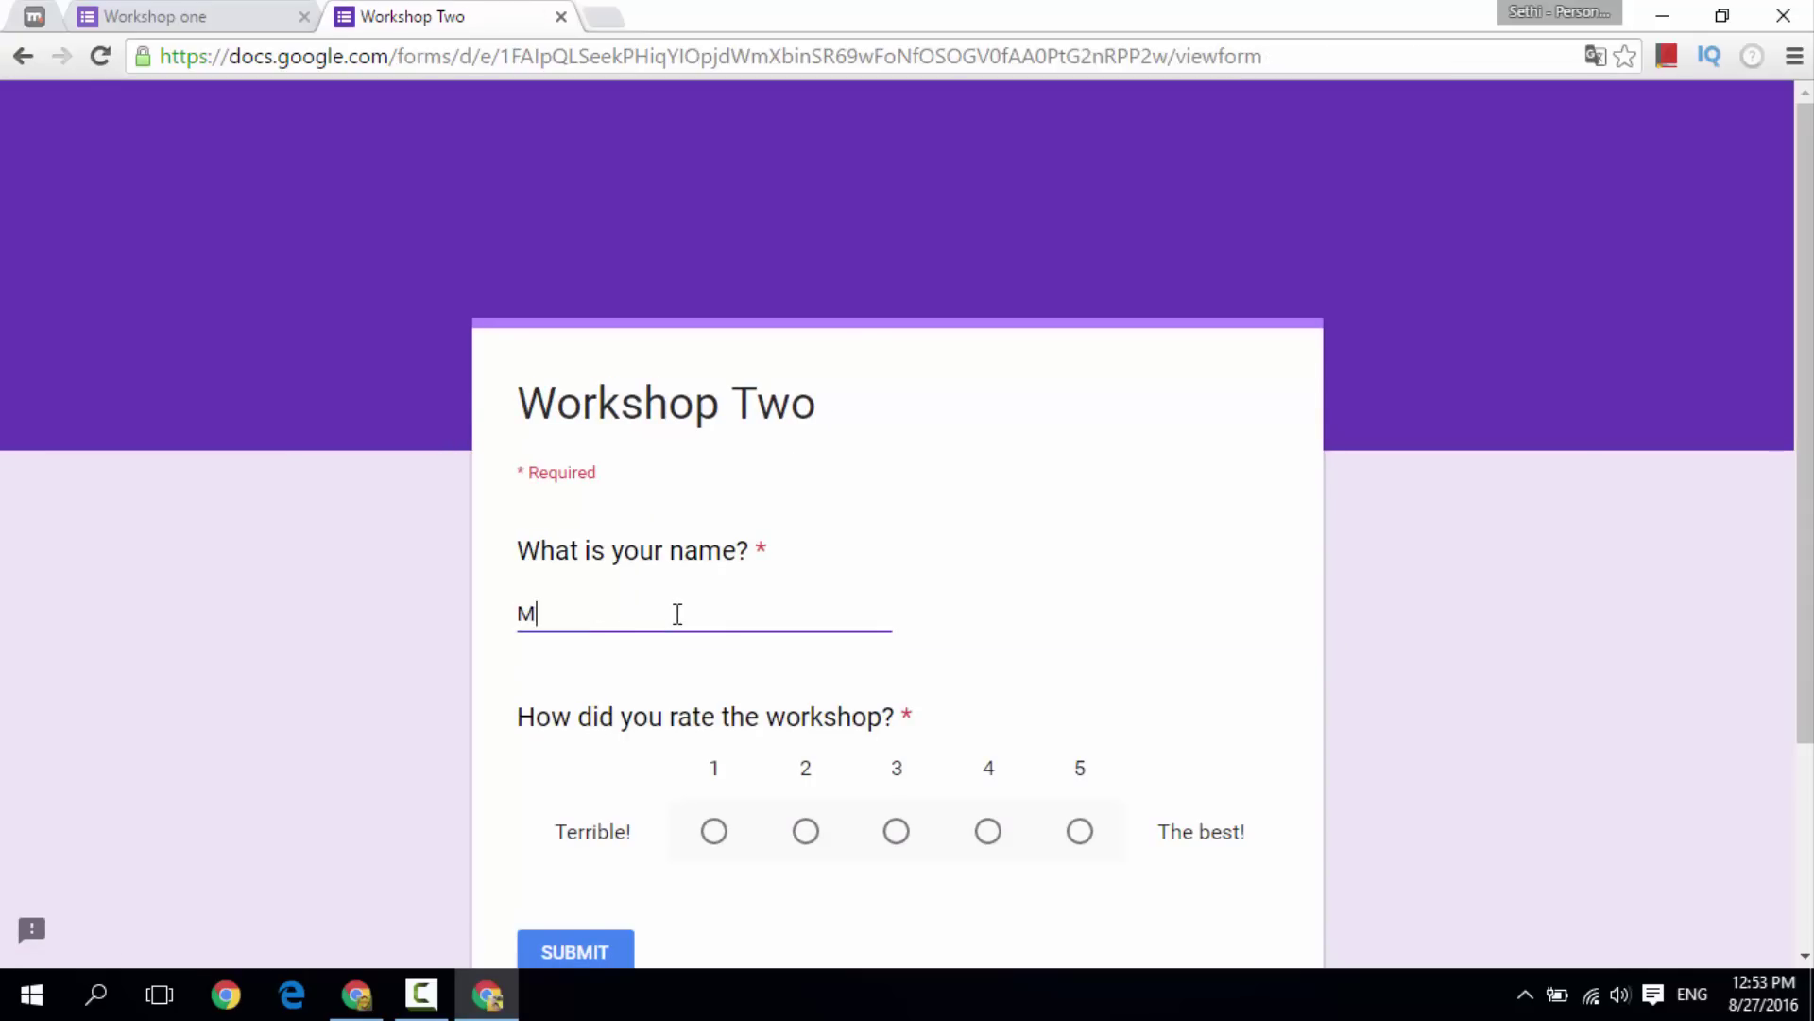
{"action": "left_click", "coordinate": [716, 835]}
{"action": "left_click", "coordinate": [605, 941]}
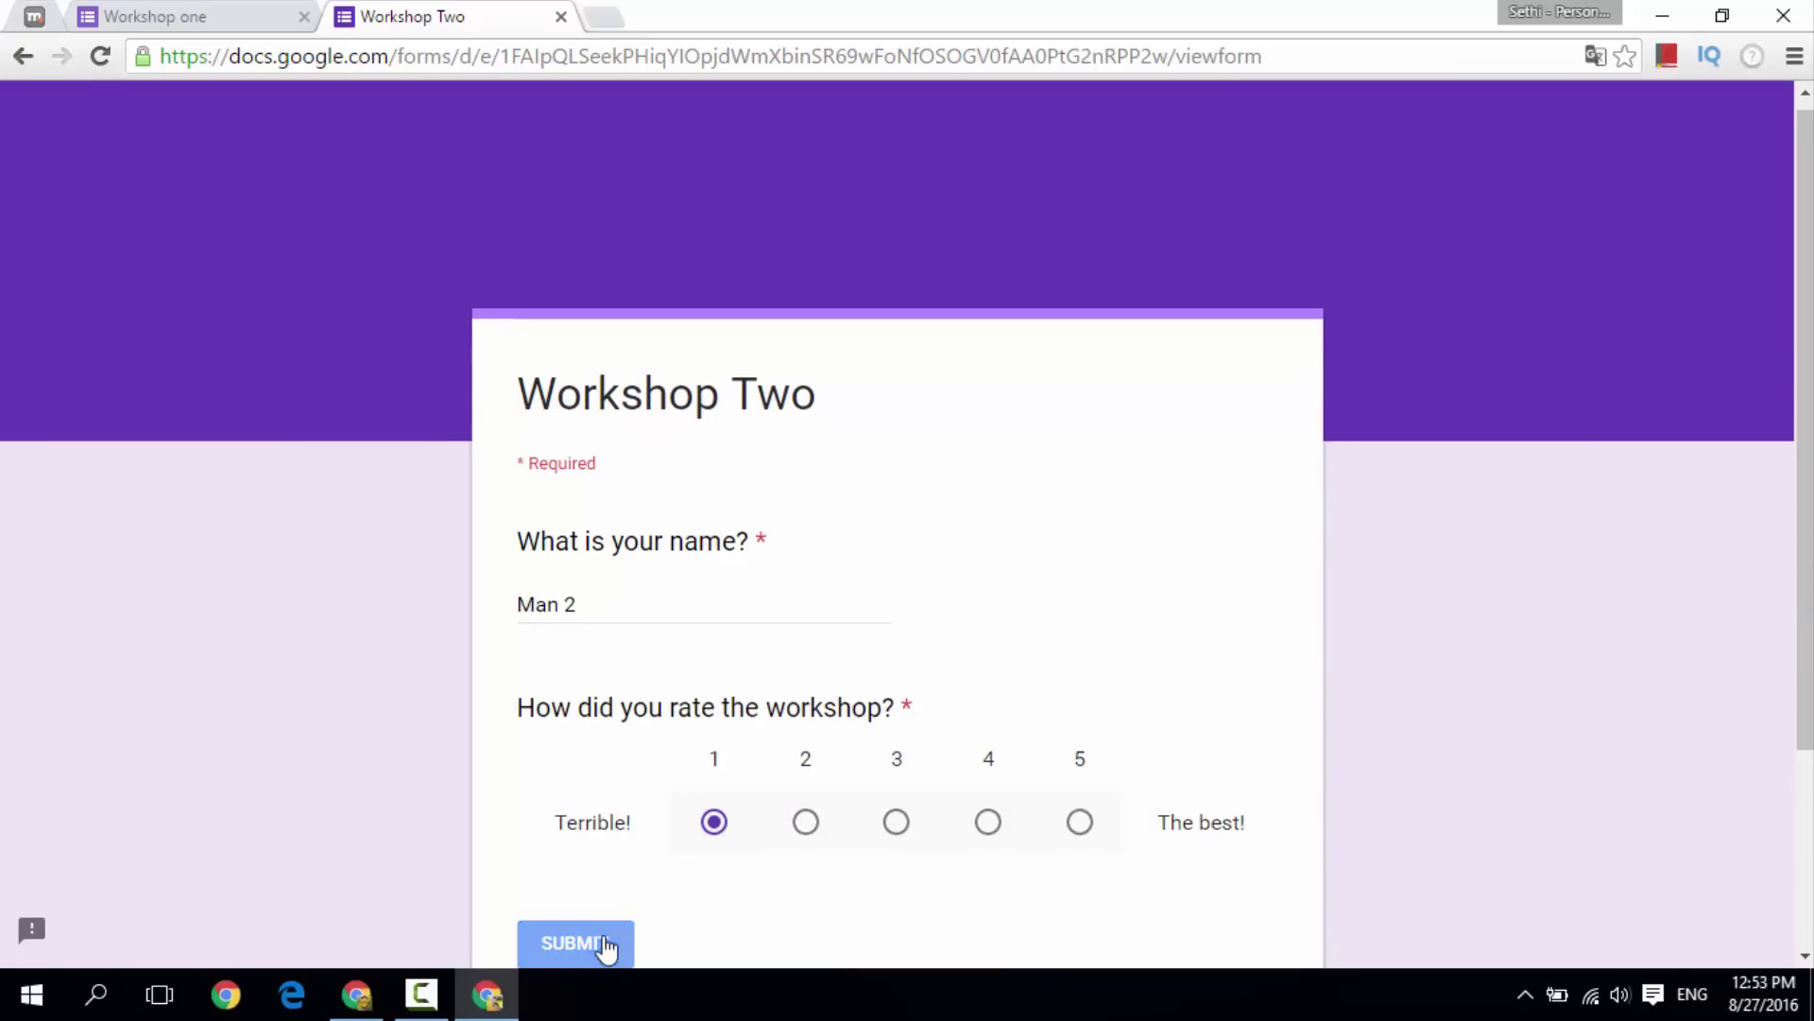
- Submit a further "Workshop Two" response with the name "Child" and a rating of 2
{"action": "left_click", "coordinate": [608, 543]}
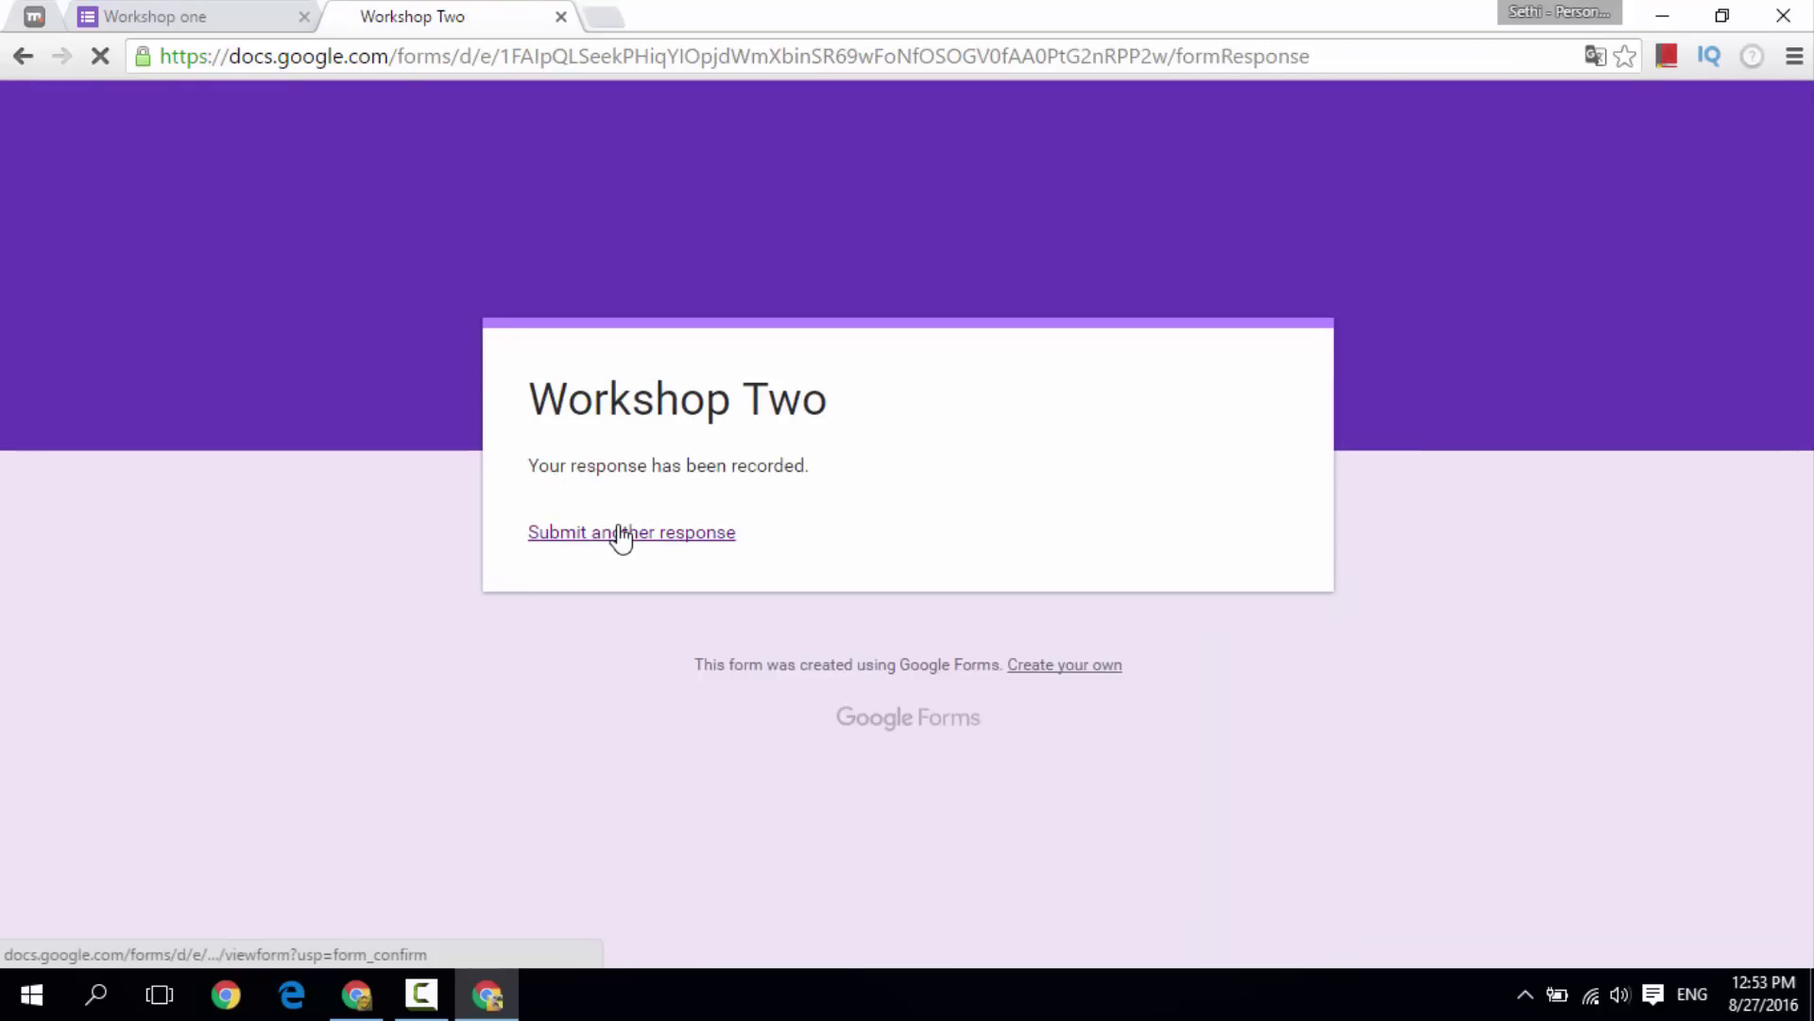
{"action": "left_click", "coordinate": [648, 625]}
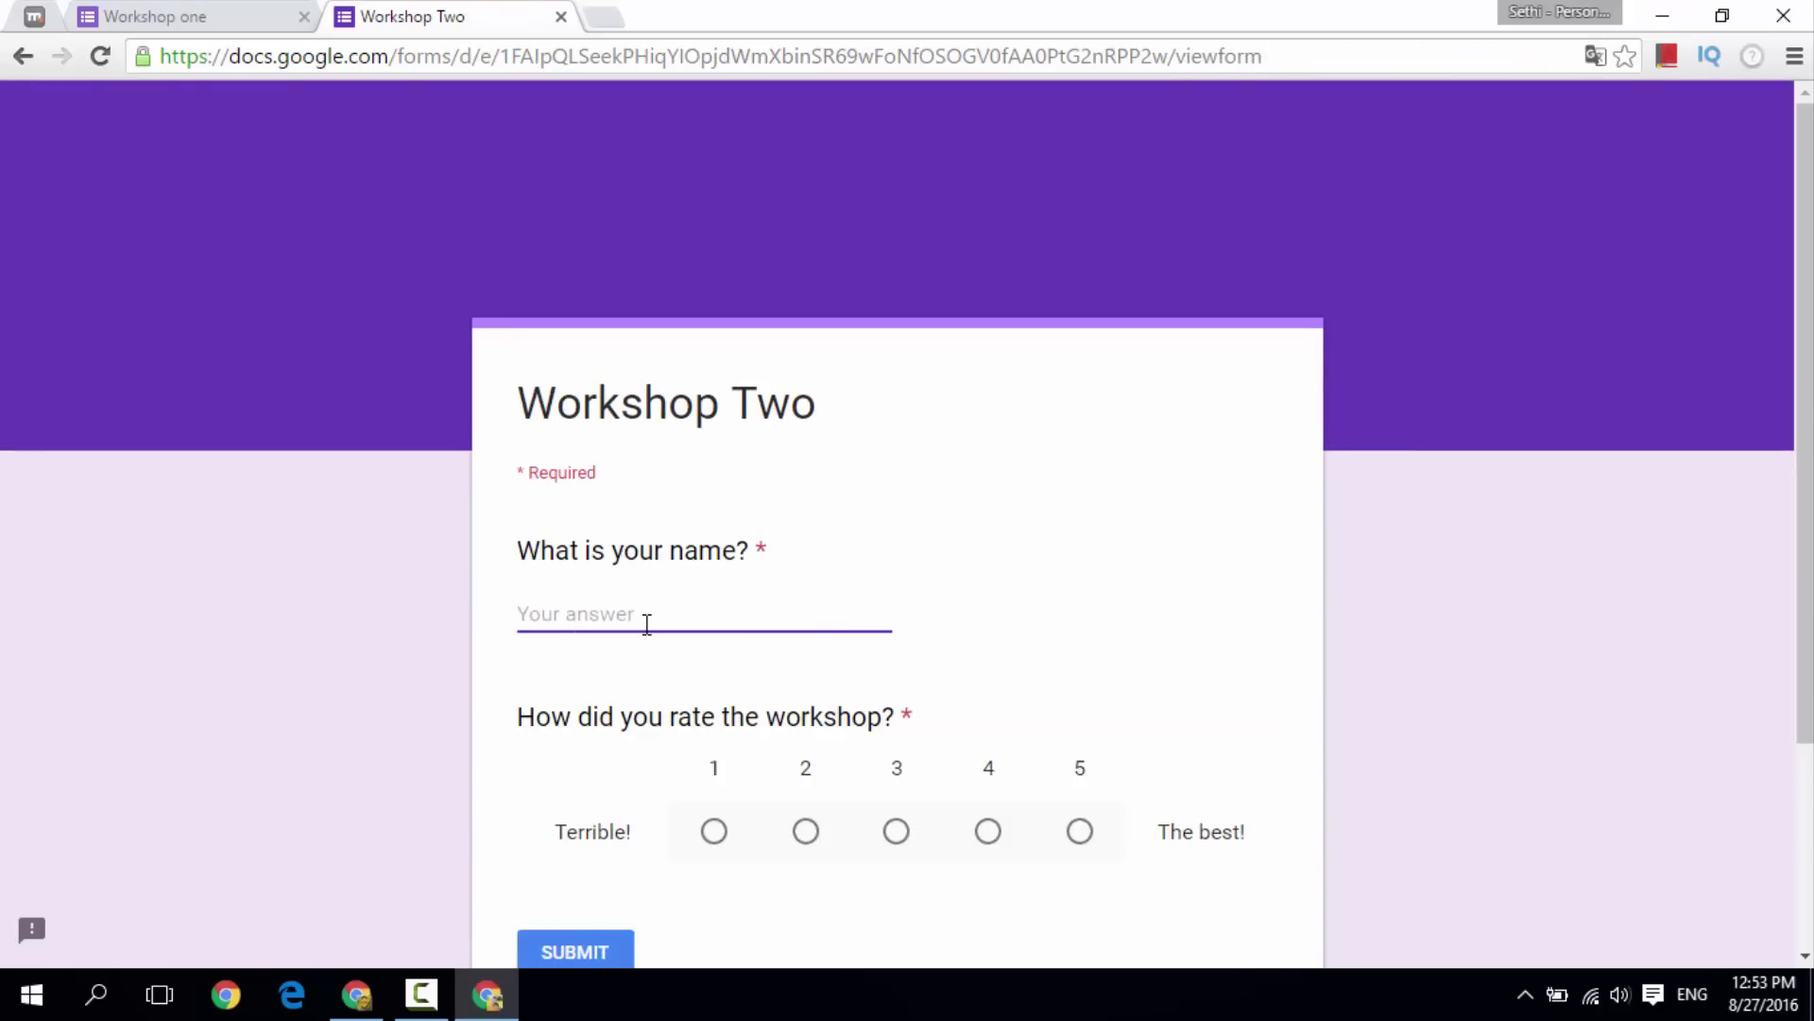
{"action": "type", "text": "Child"}
{"action": "left_click", "coordinate": [806, 832]}
{"action": "scroll", "coordinate": [610, 921], "scroll_direction": "down", "scroll_amount": 1}
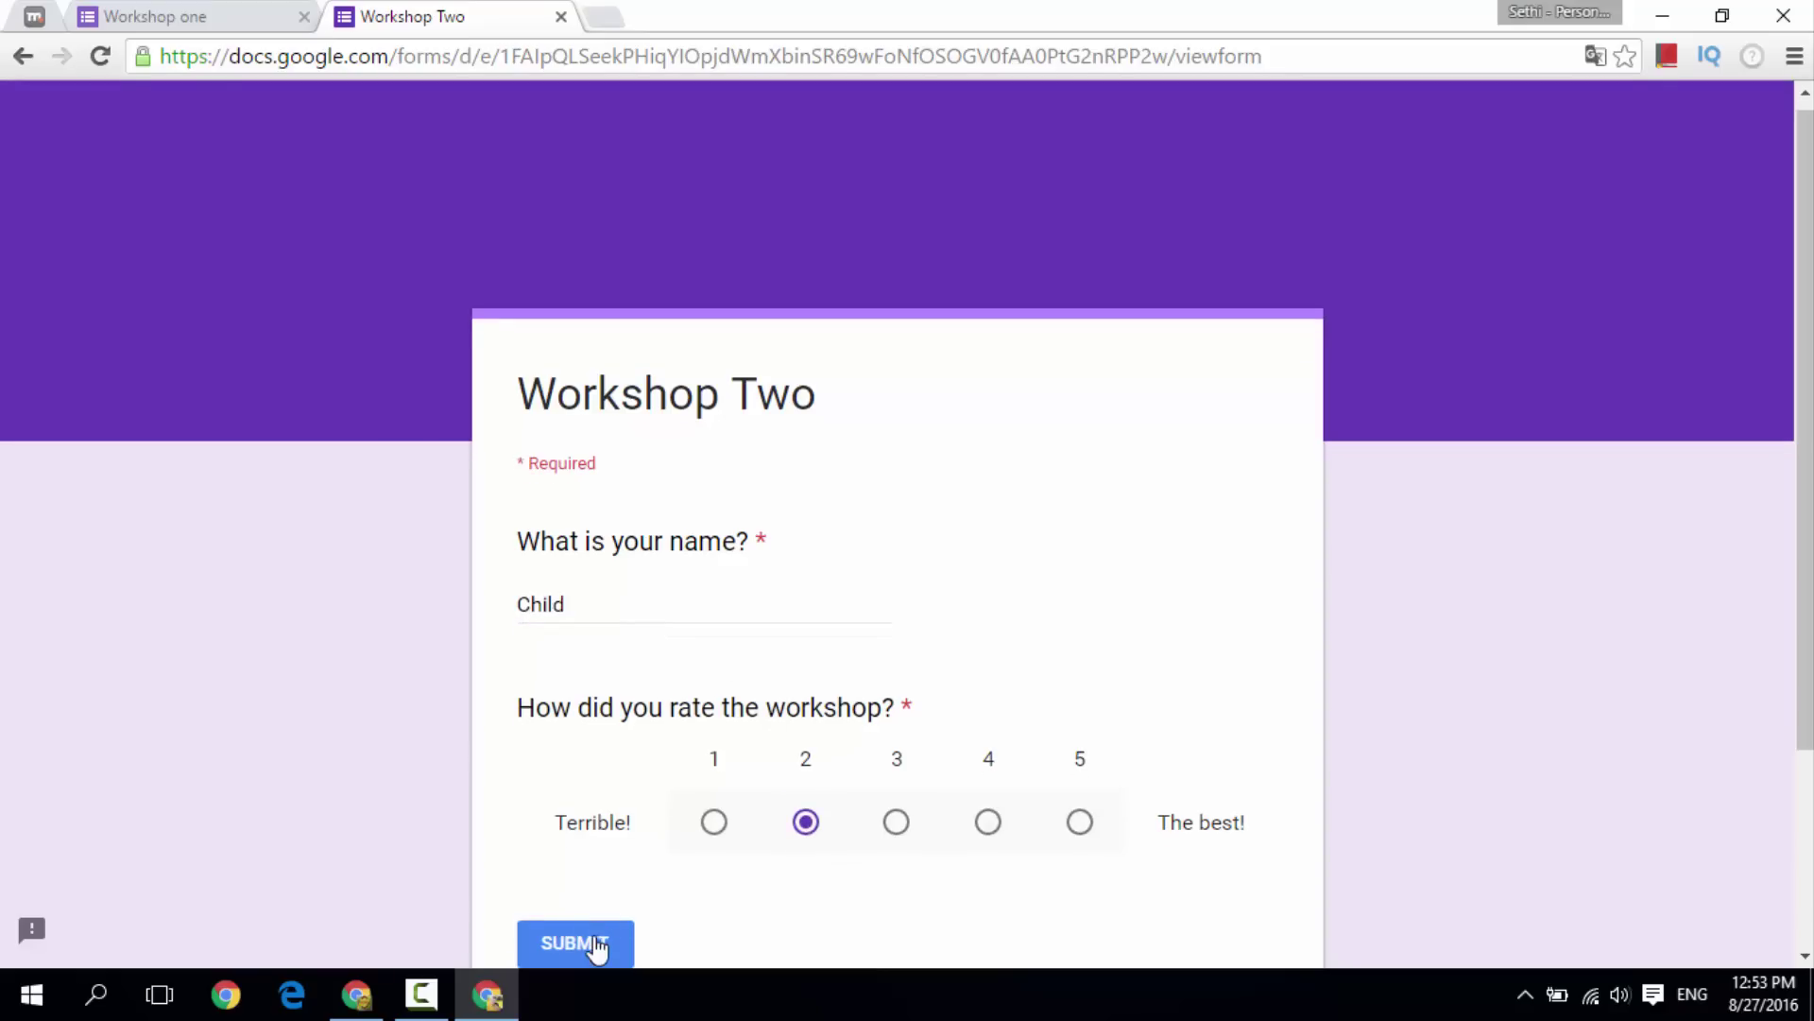
{"action": "left_click", "coordinate": [597, 945]}
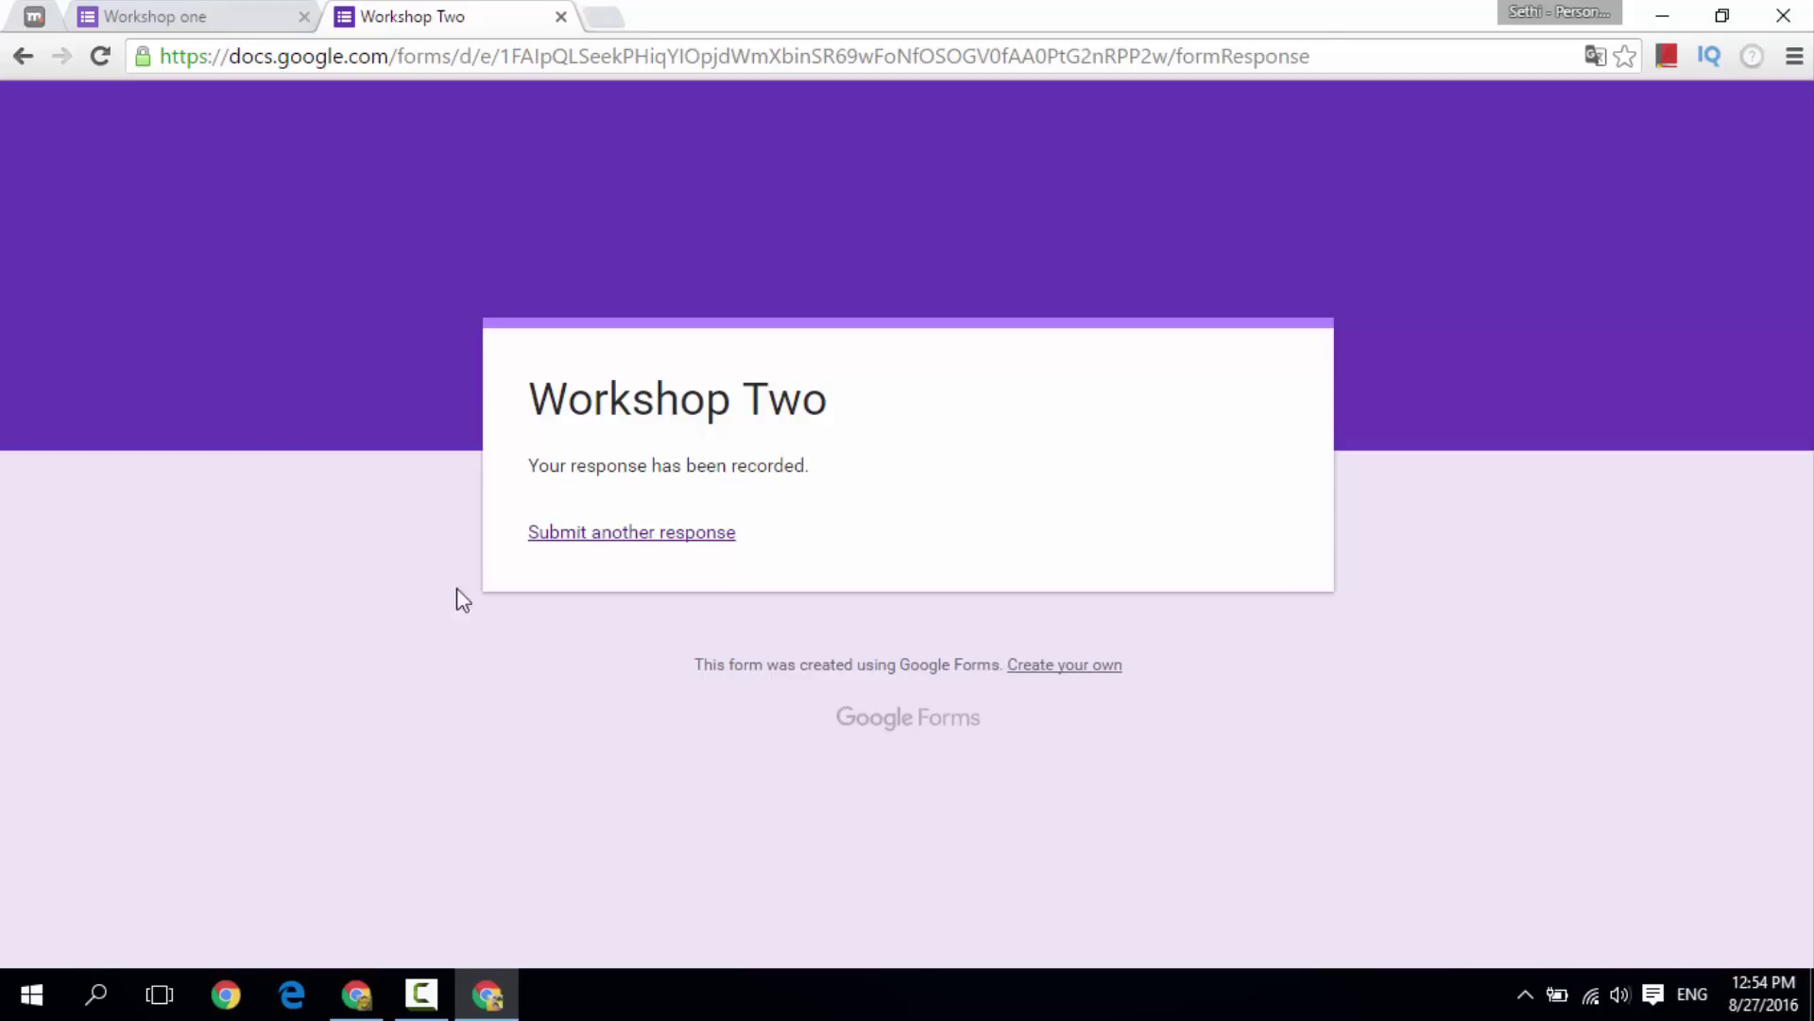
- Close the respondent window, open the "Contact Information" spreadsheet from the Drive folder and check the responses on both form response sheets
{"action": "left_click", "coordinate": [1784, 21]}
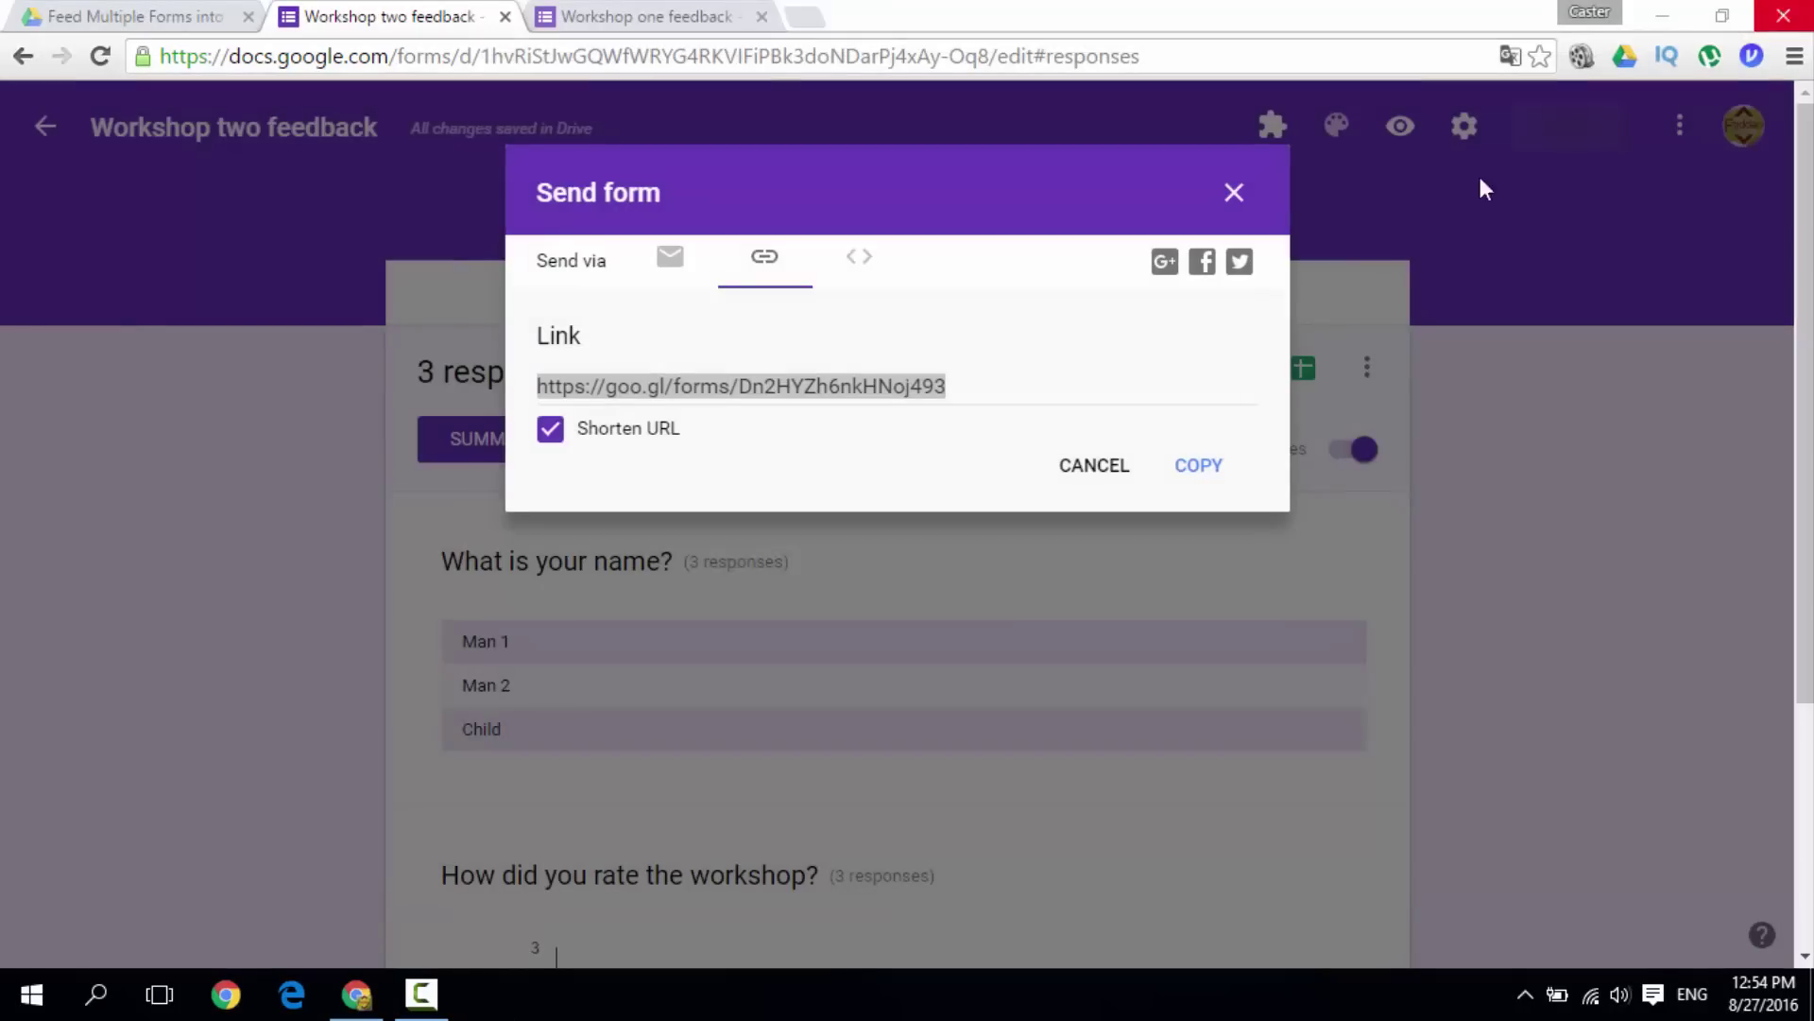
{"action": "left_click", "coordinate": [1087, 482]}
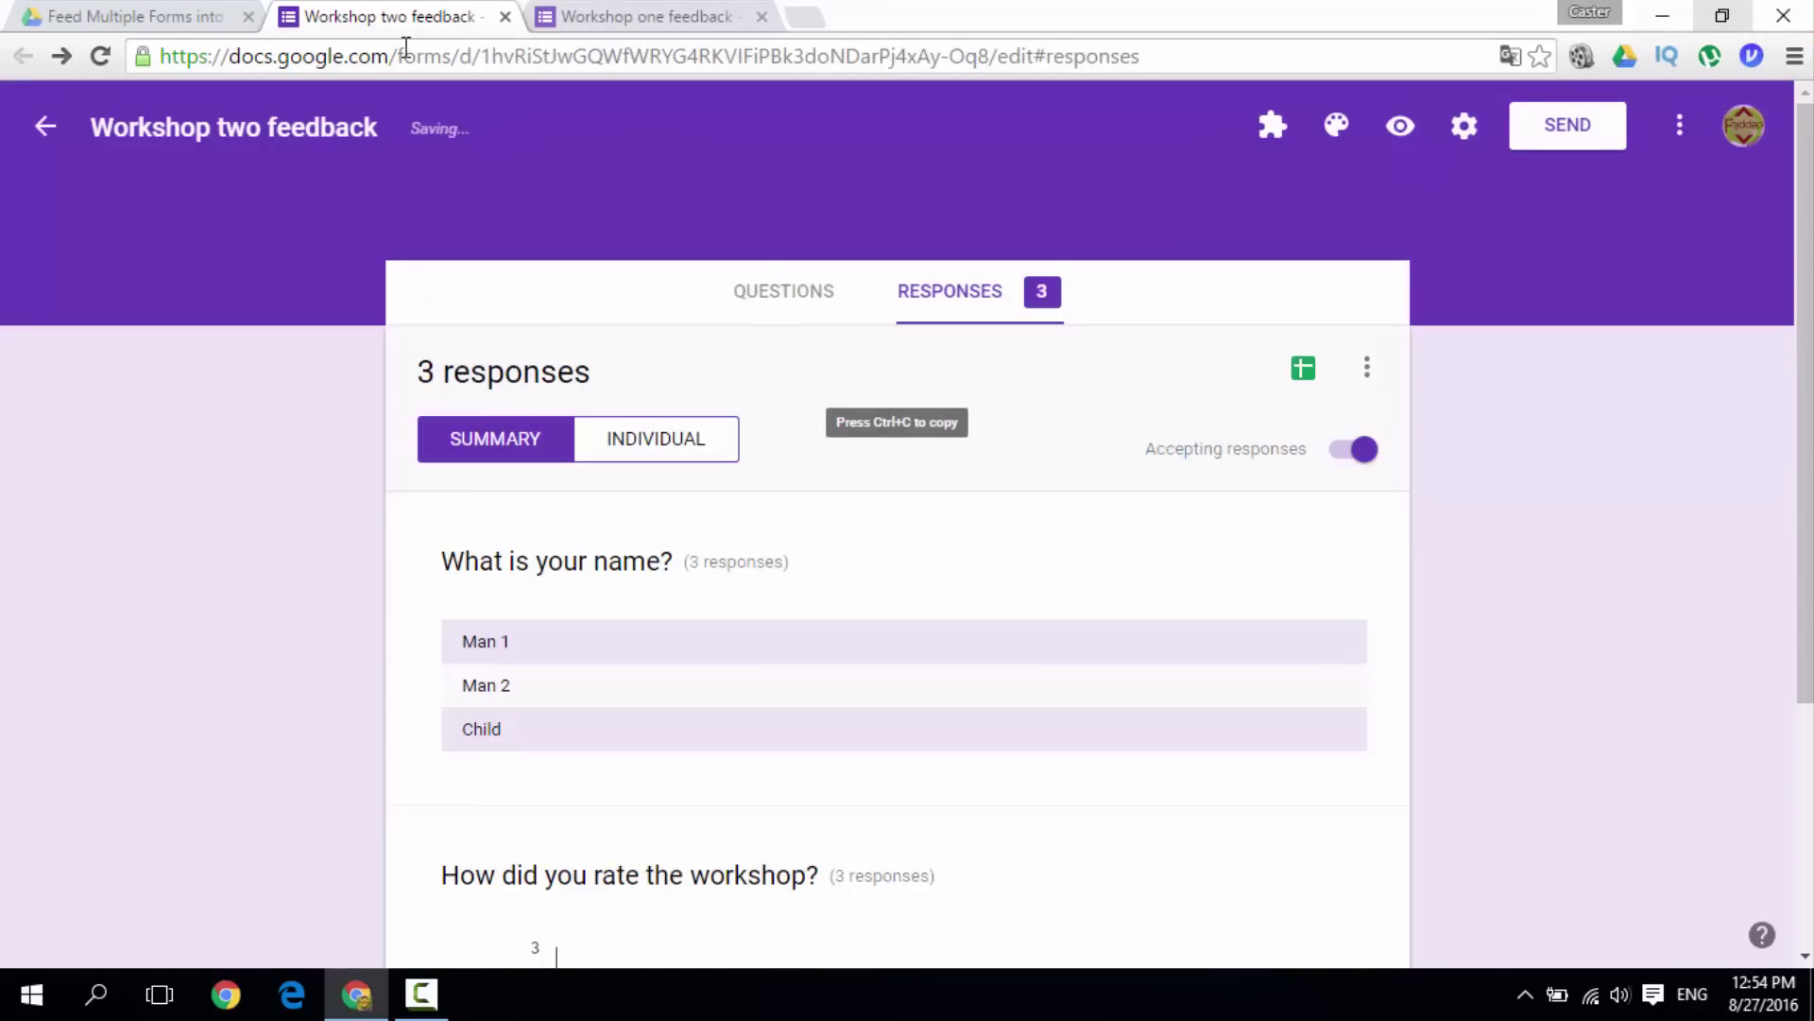
{"action": "left_click", "coordinate": [177, 20]}
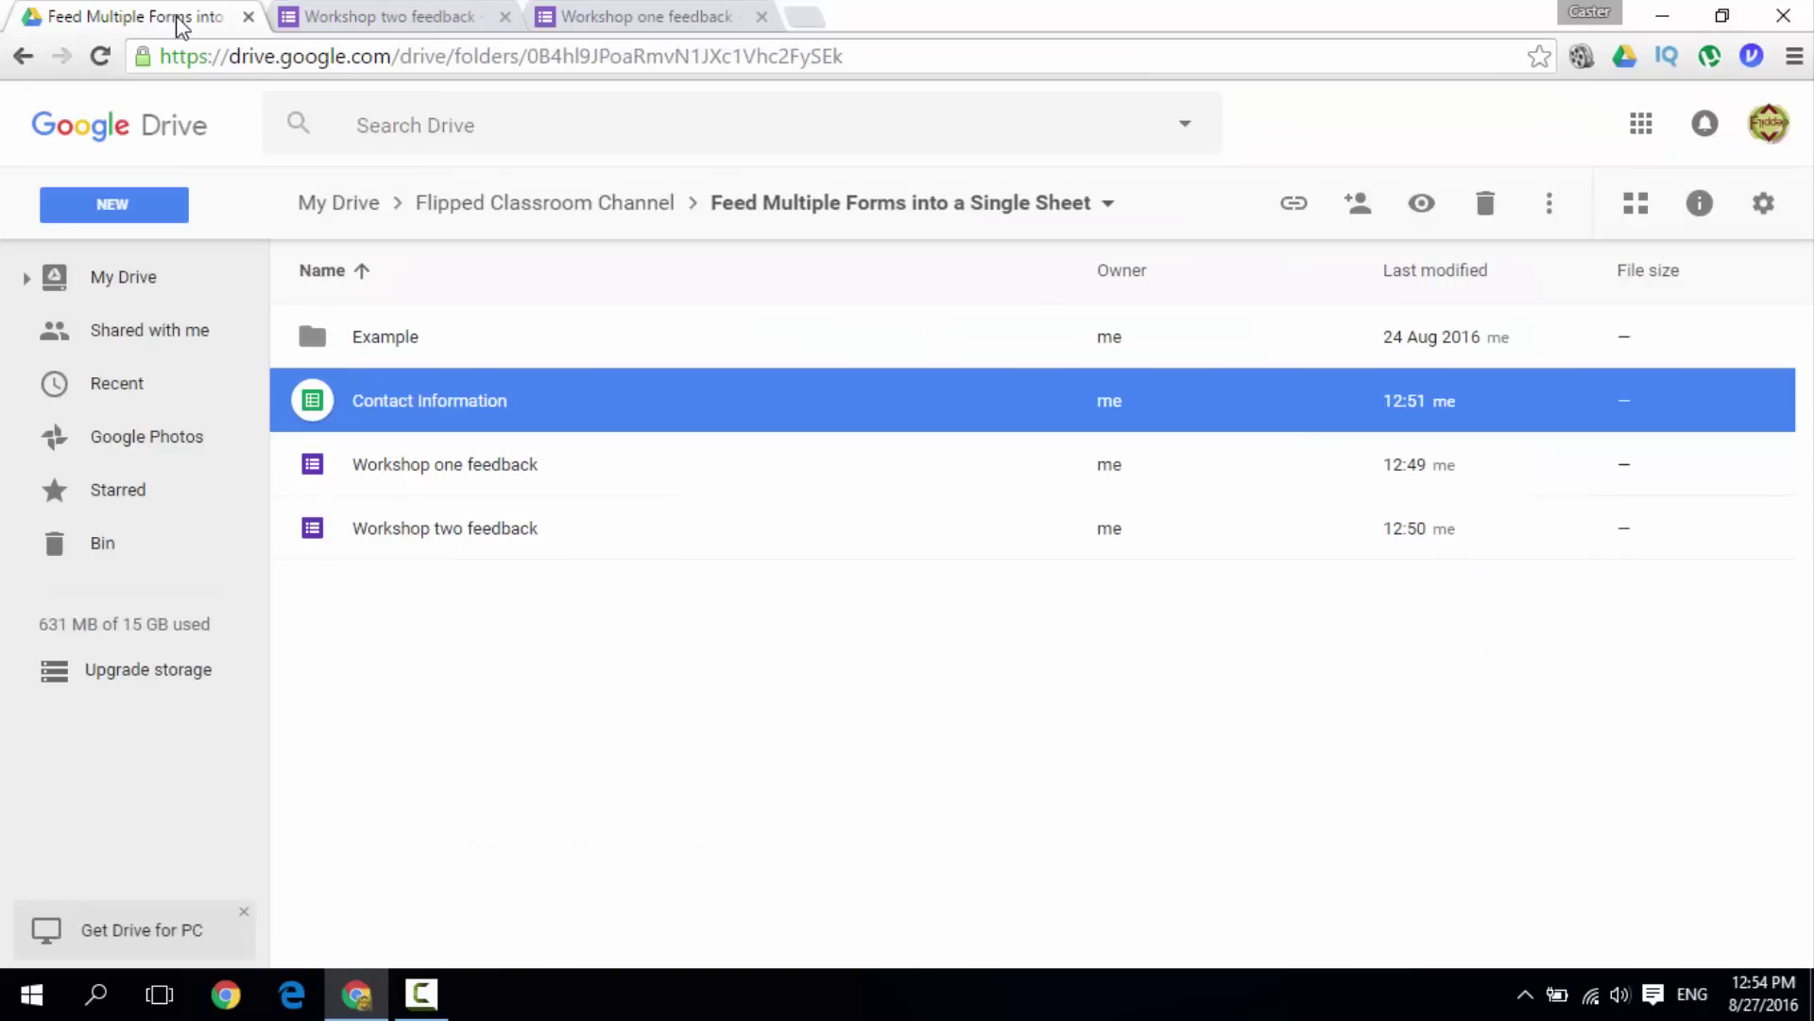
{"action": "double_click", "coordinate": [440, 406]}
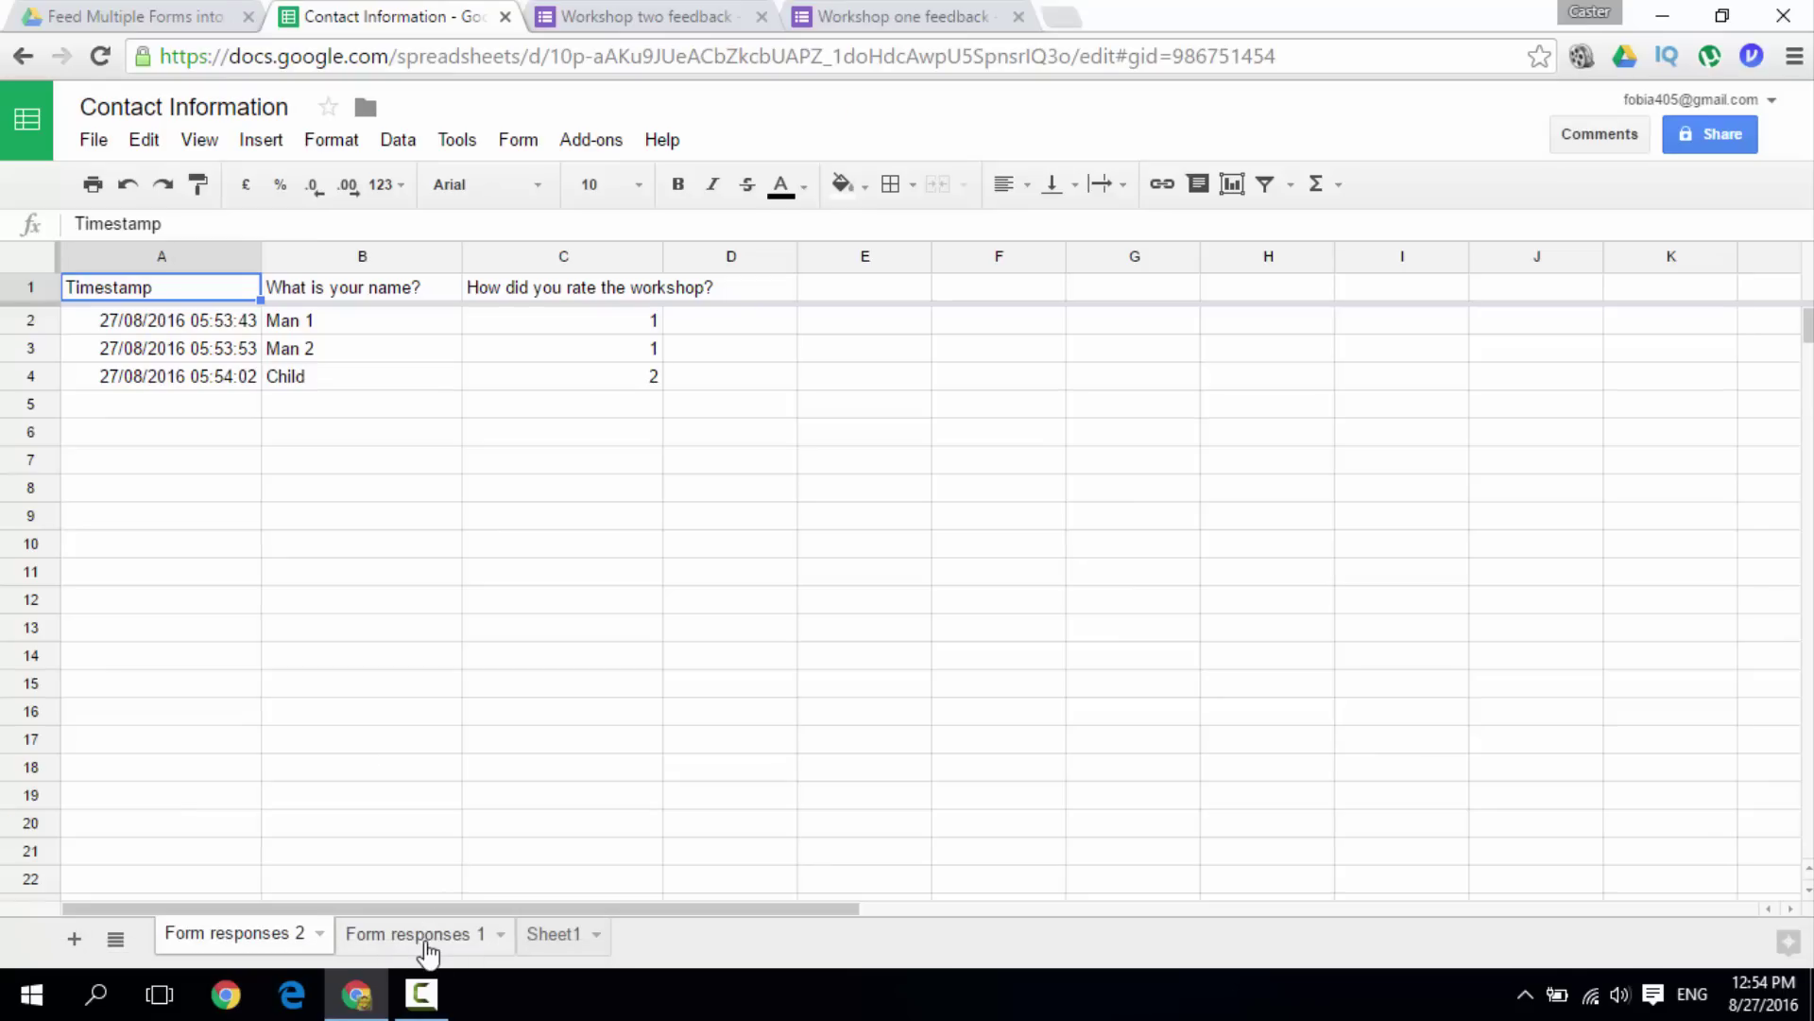
{"action": "left_click", "coordinate": [425, 943]}
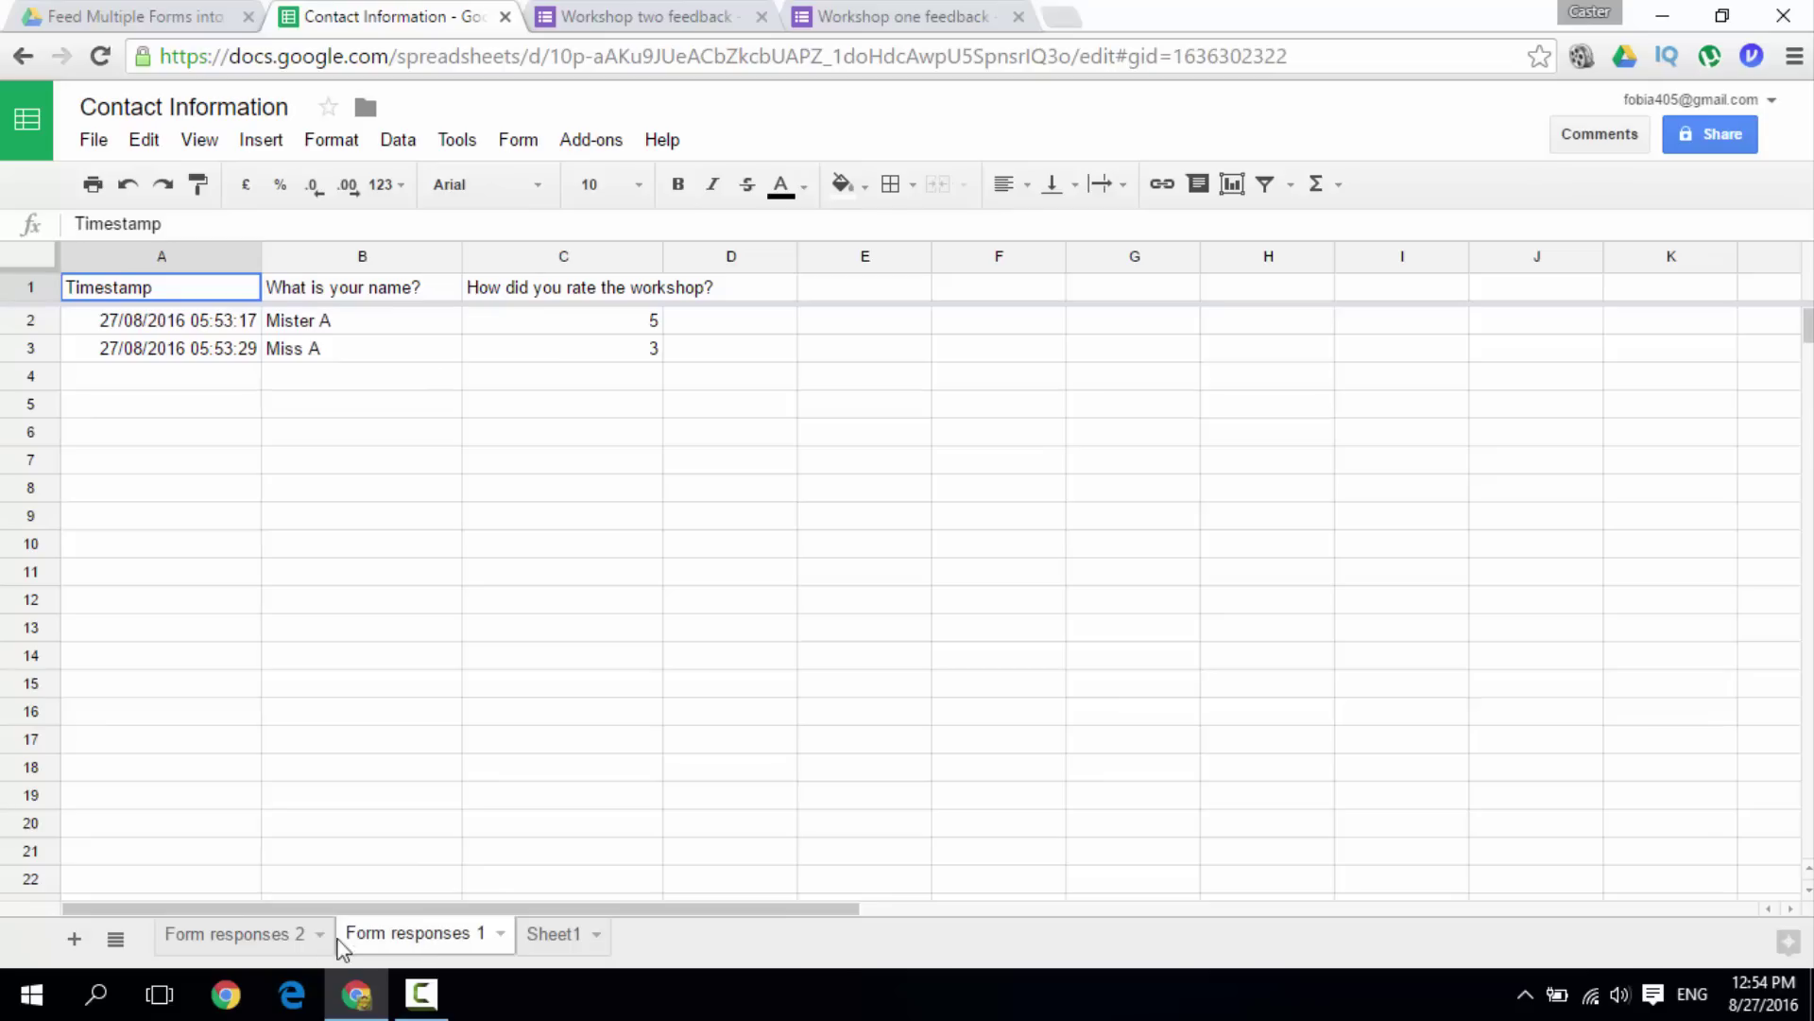
{"action": "left_click", "coordinate": [246, 945]}
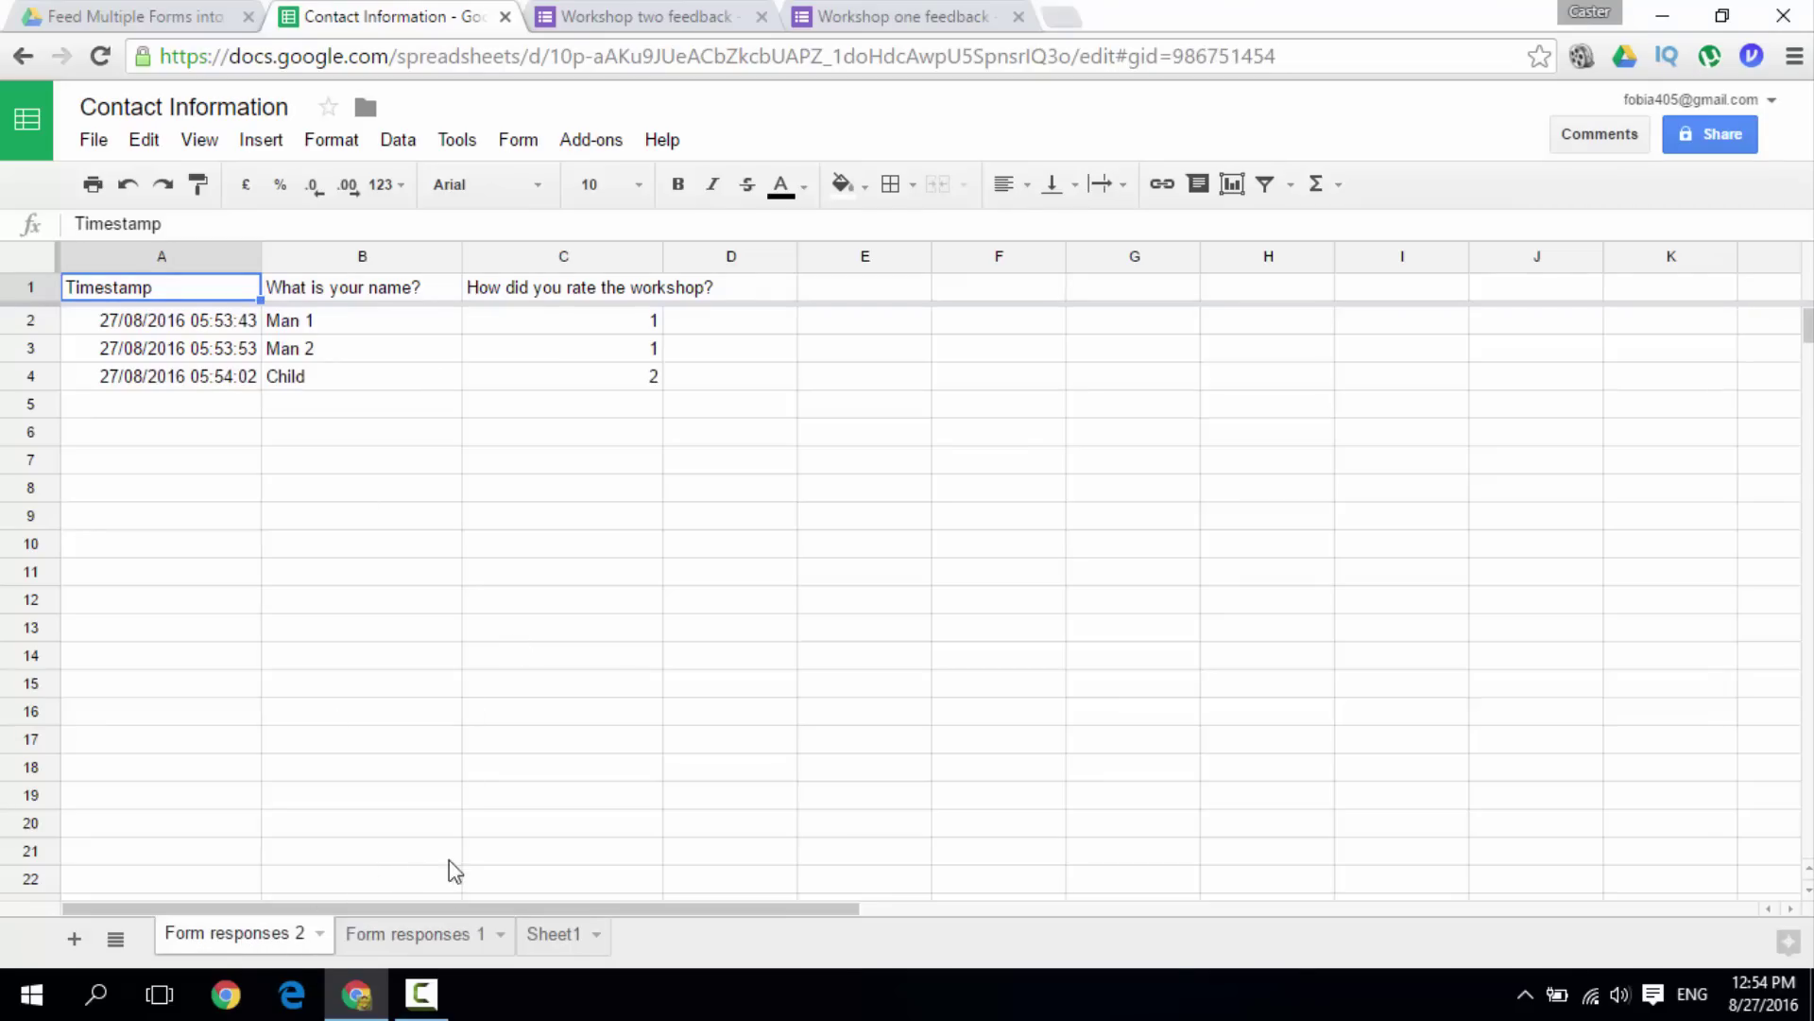
- Rename the "Form responses 1" sheet as "Feedback Workshop1"
{"action": "left_click", "coordinate": [421, 938]}
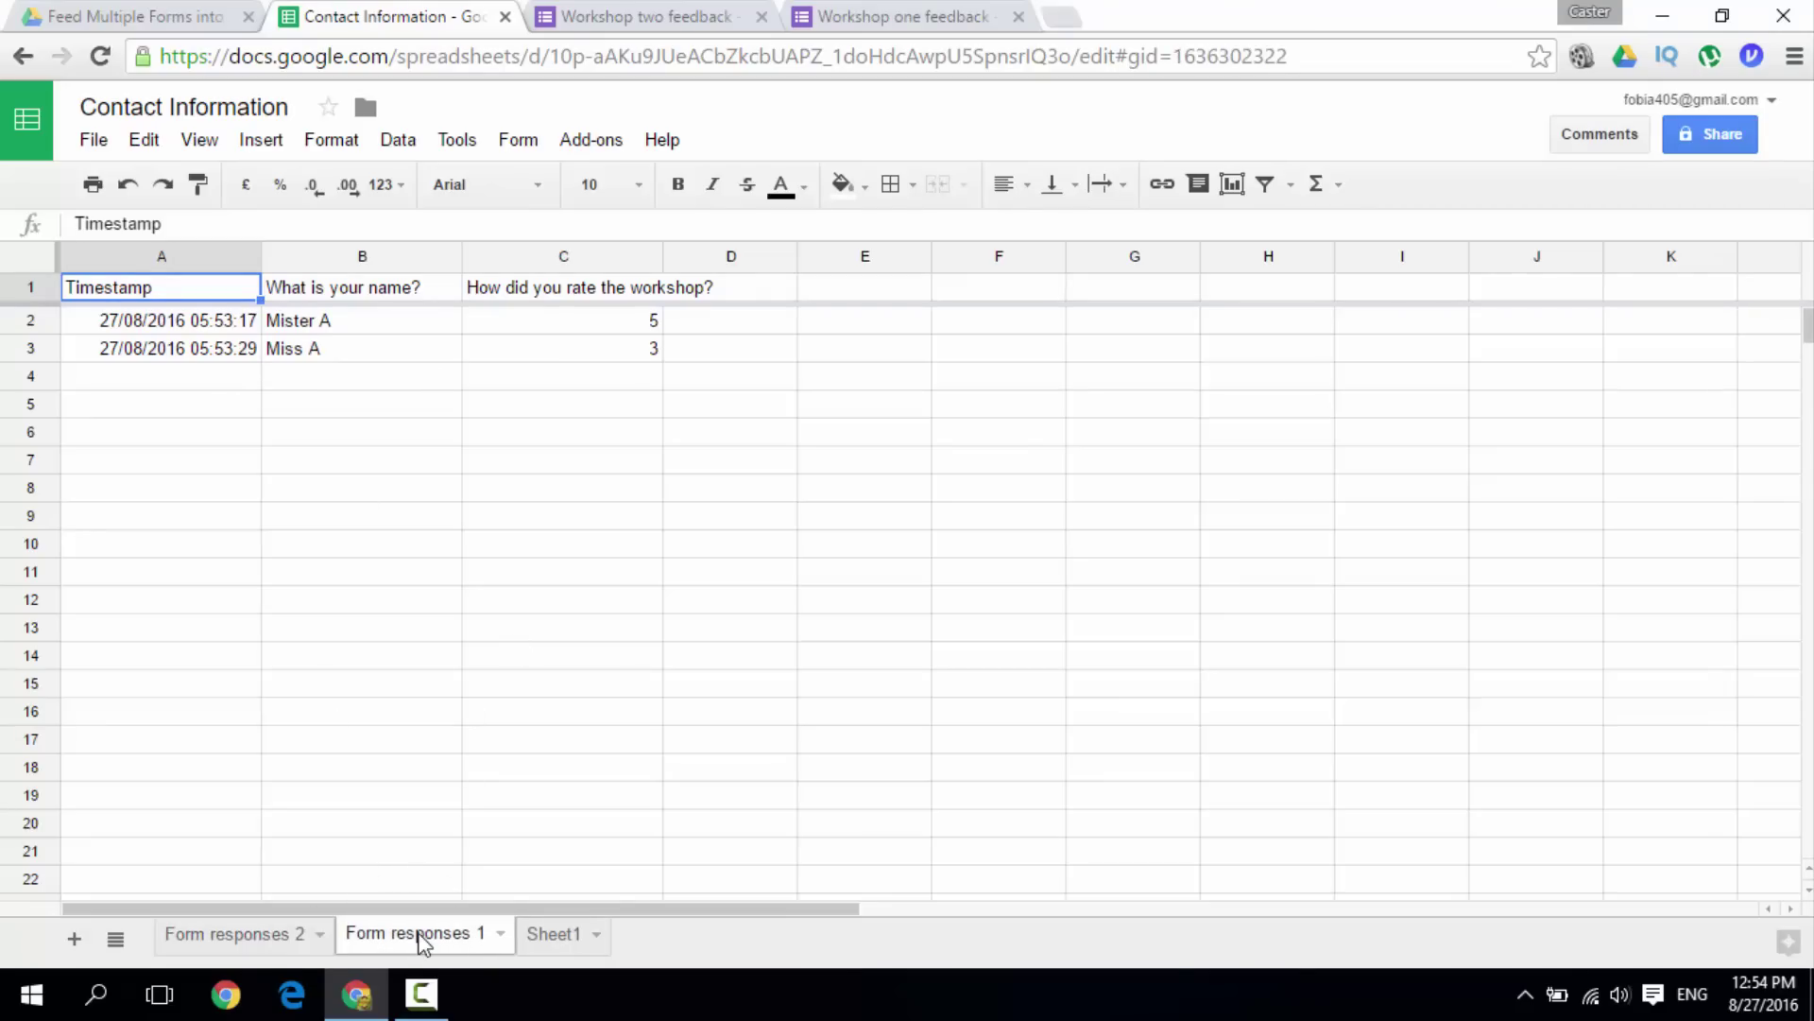
{"action": "right_click", "coordinate": [421, 938]}
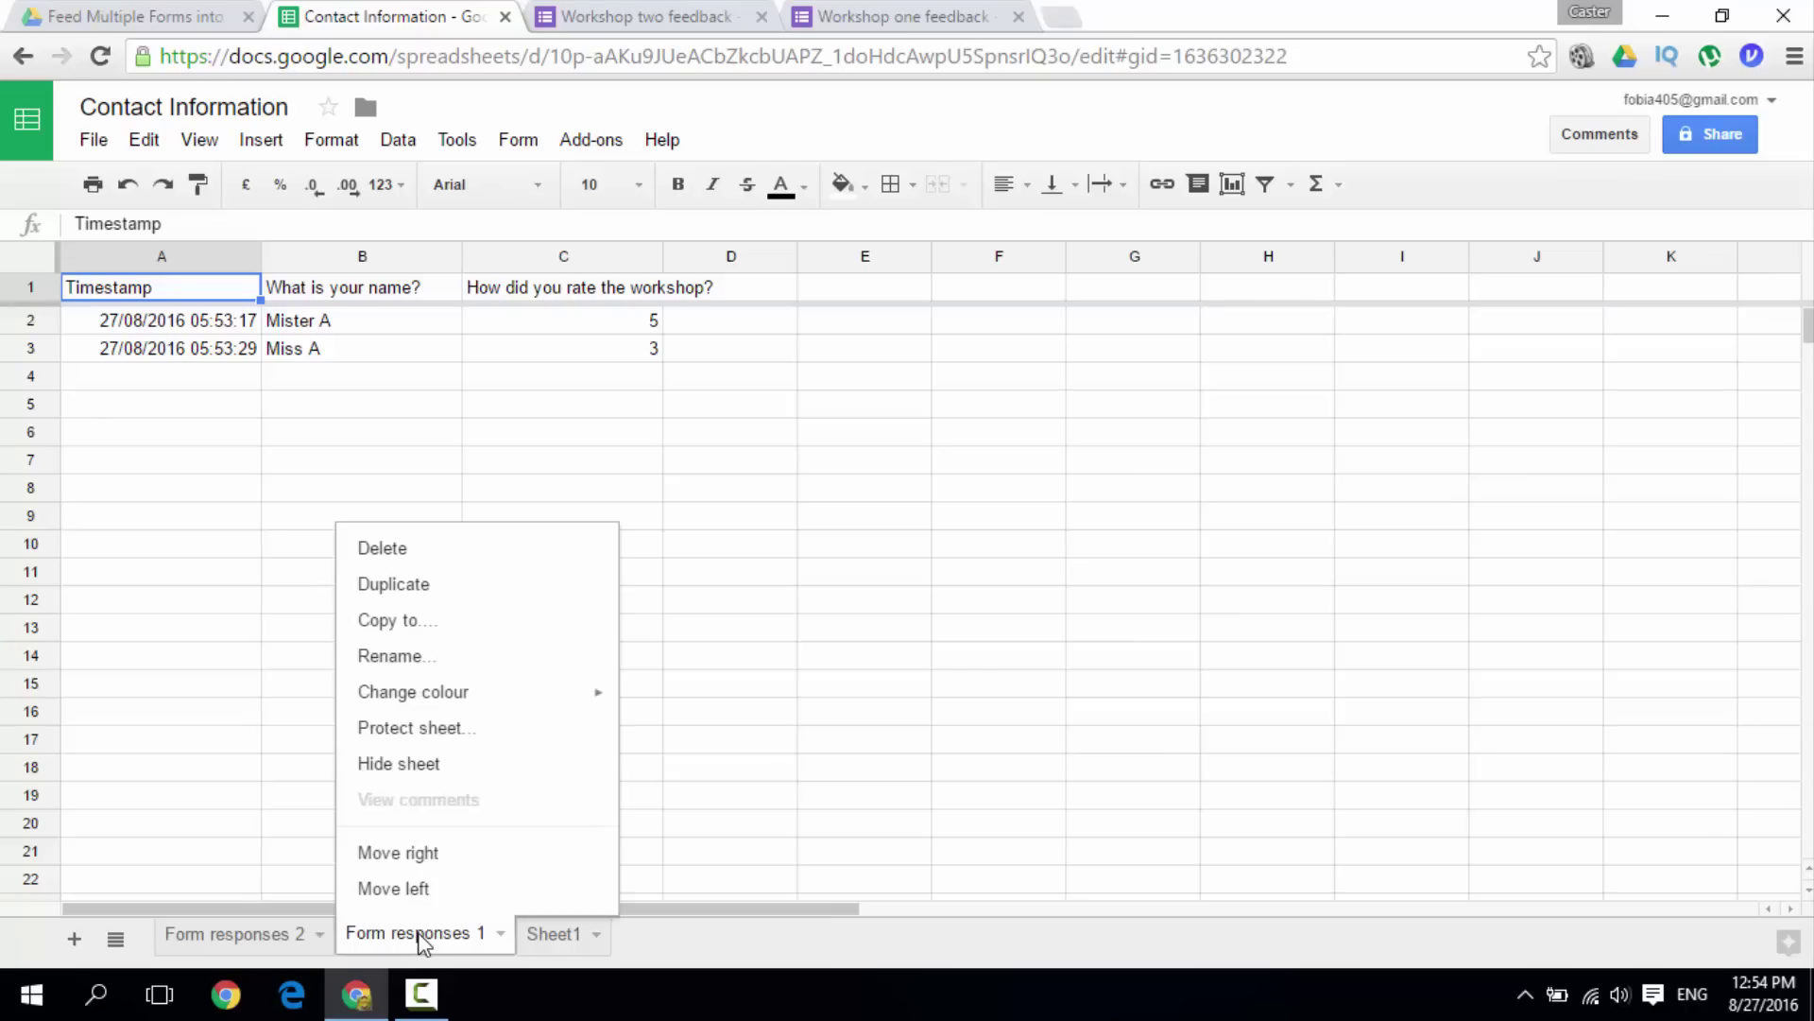
{"action": "left_click", "coordinate": [482, 661]}
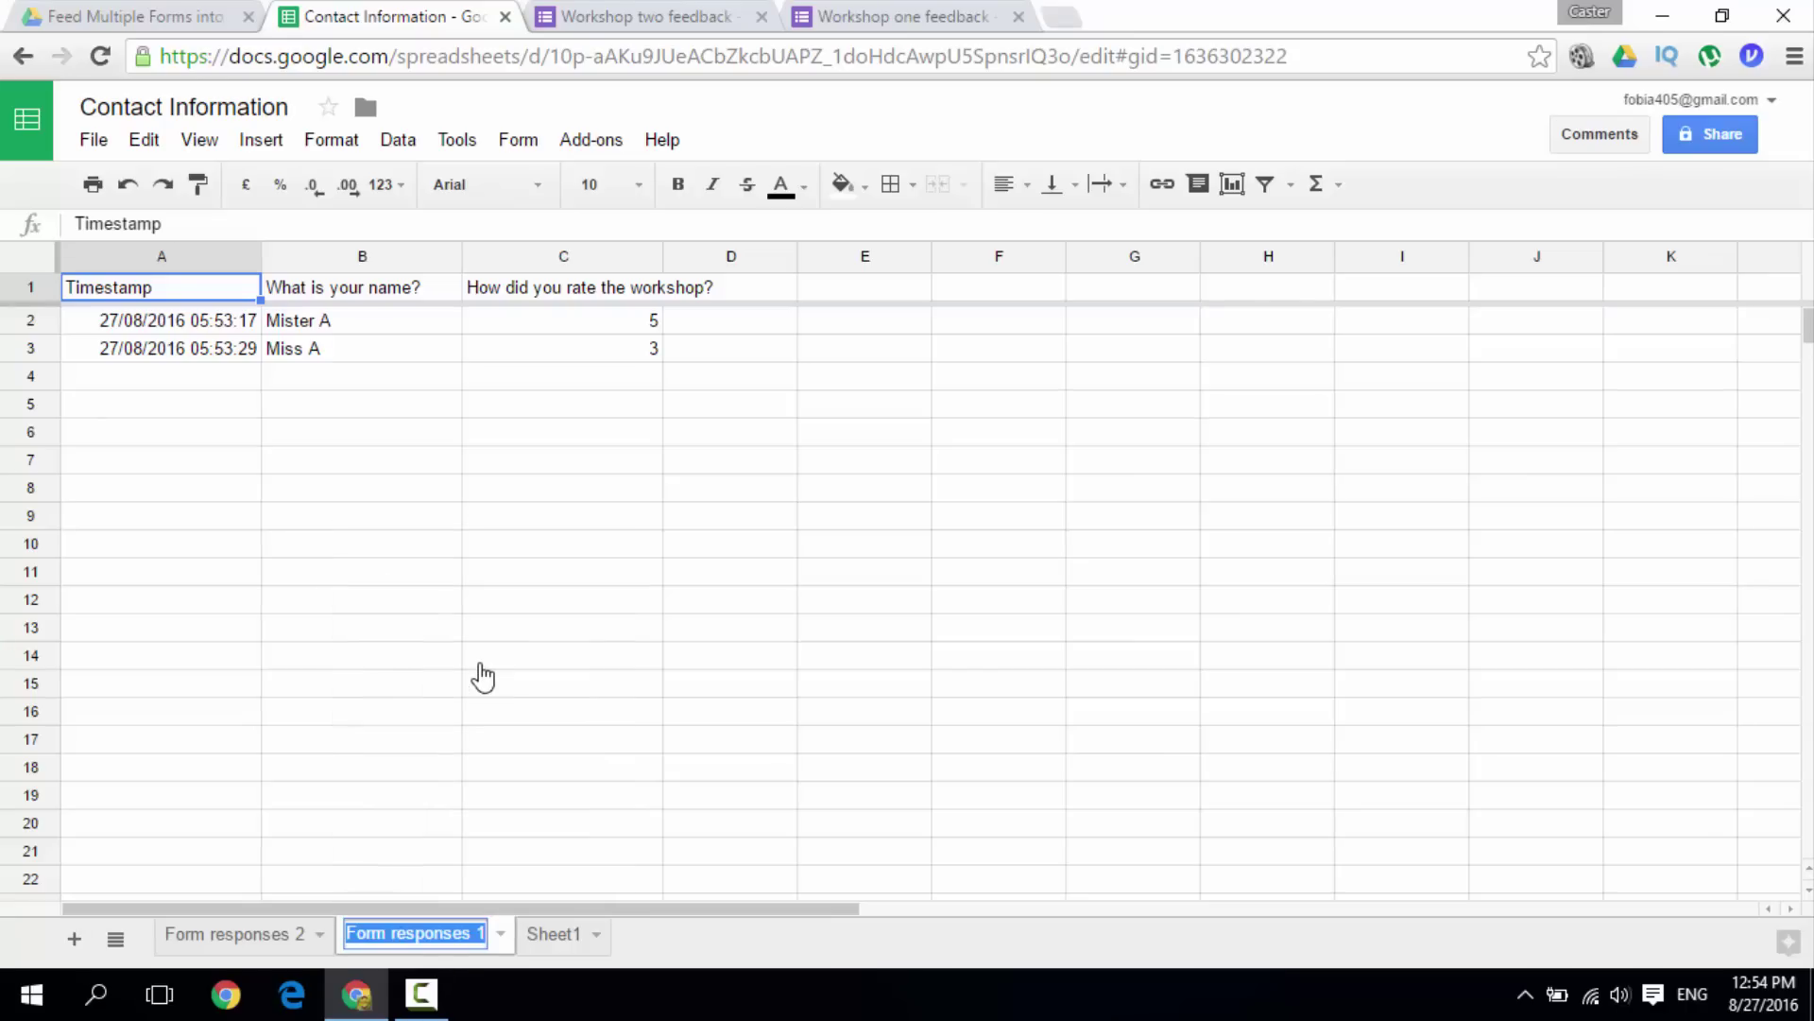
{"action": "type", "text": "R"}
{"action": "key", "text": "BackSpace"}
{"action": "type", "text": "F"}
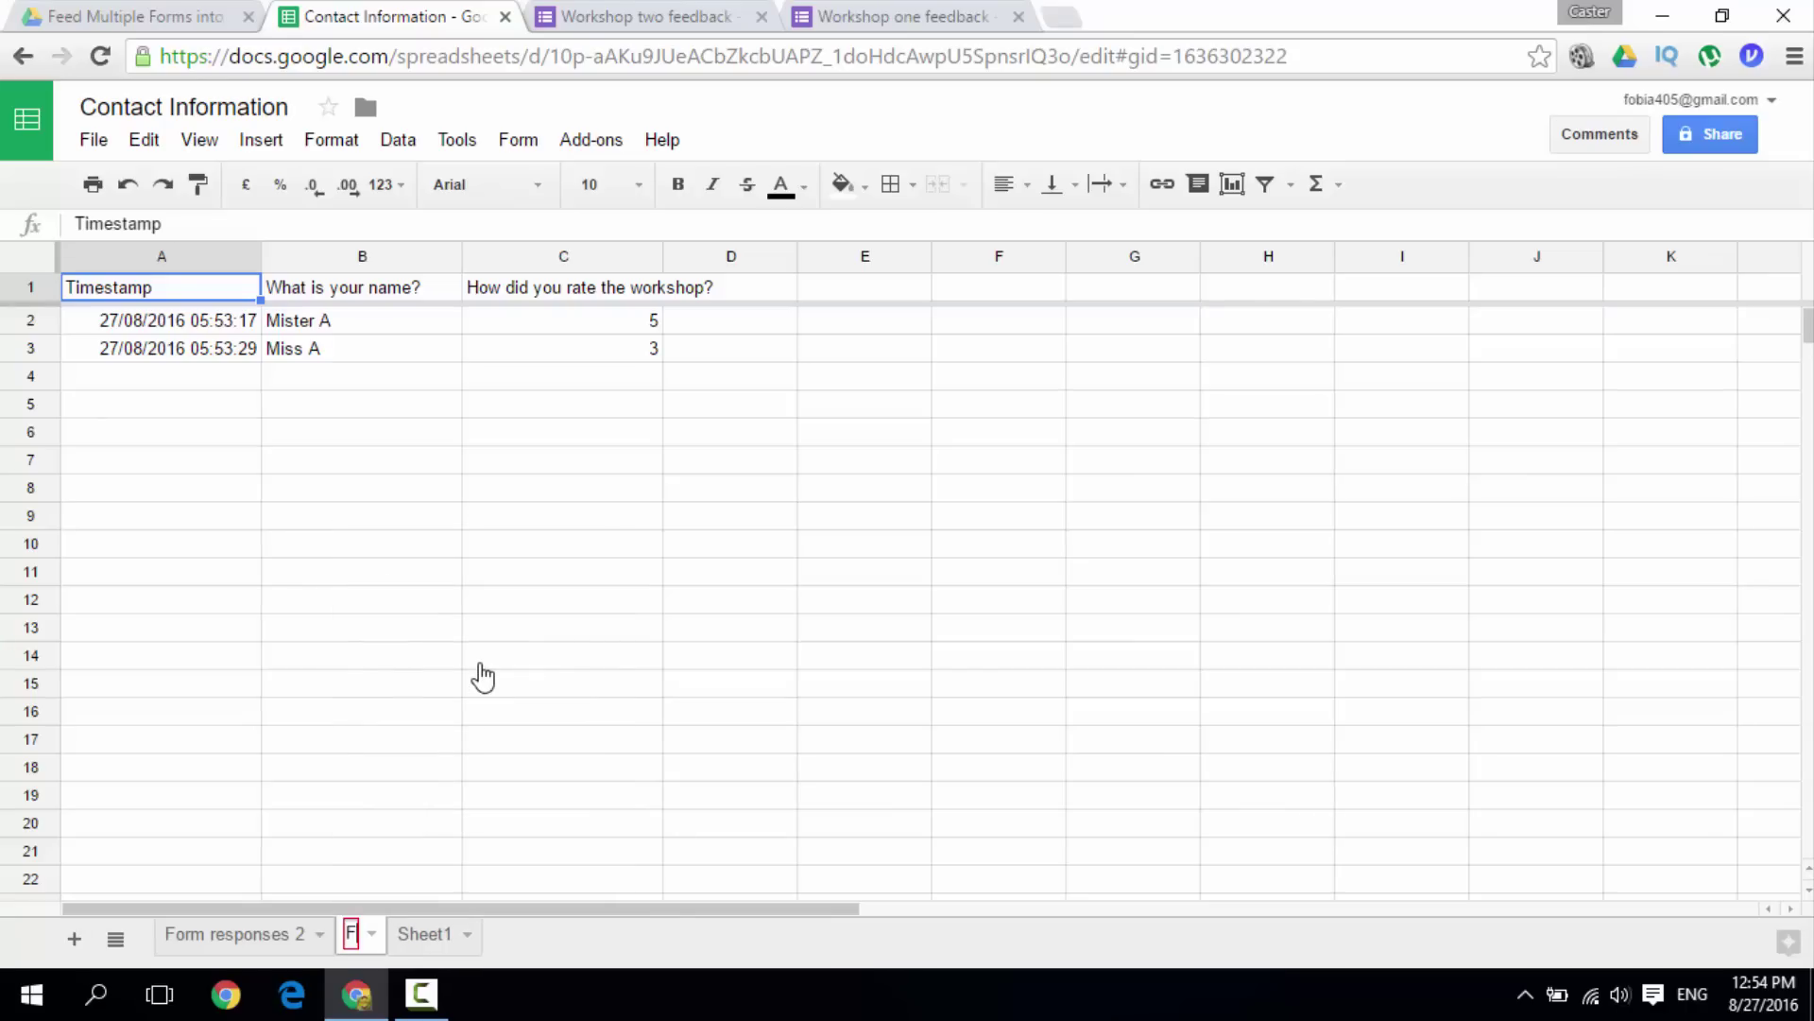
{"action": "type", "text": "eedback Workshop"}
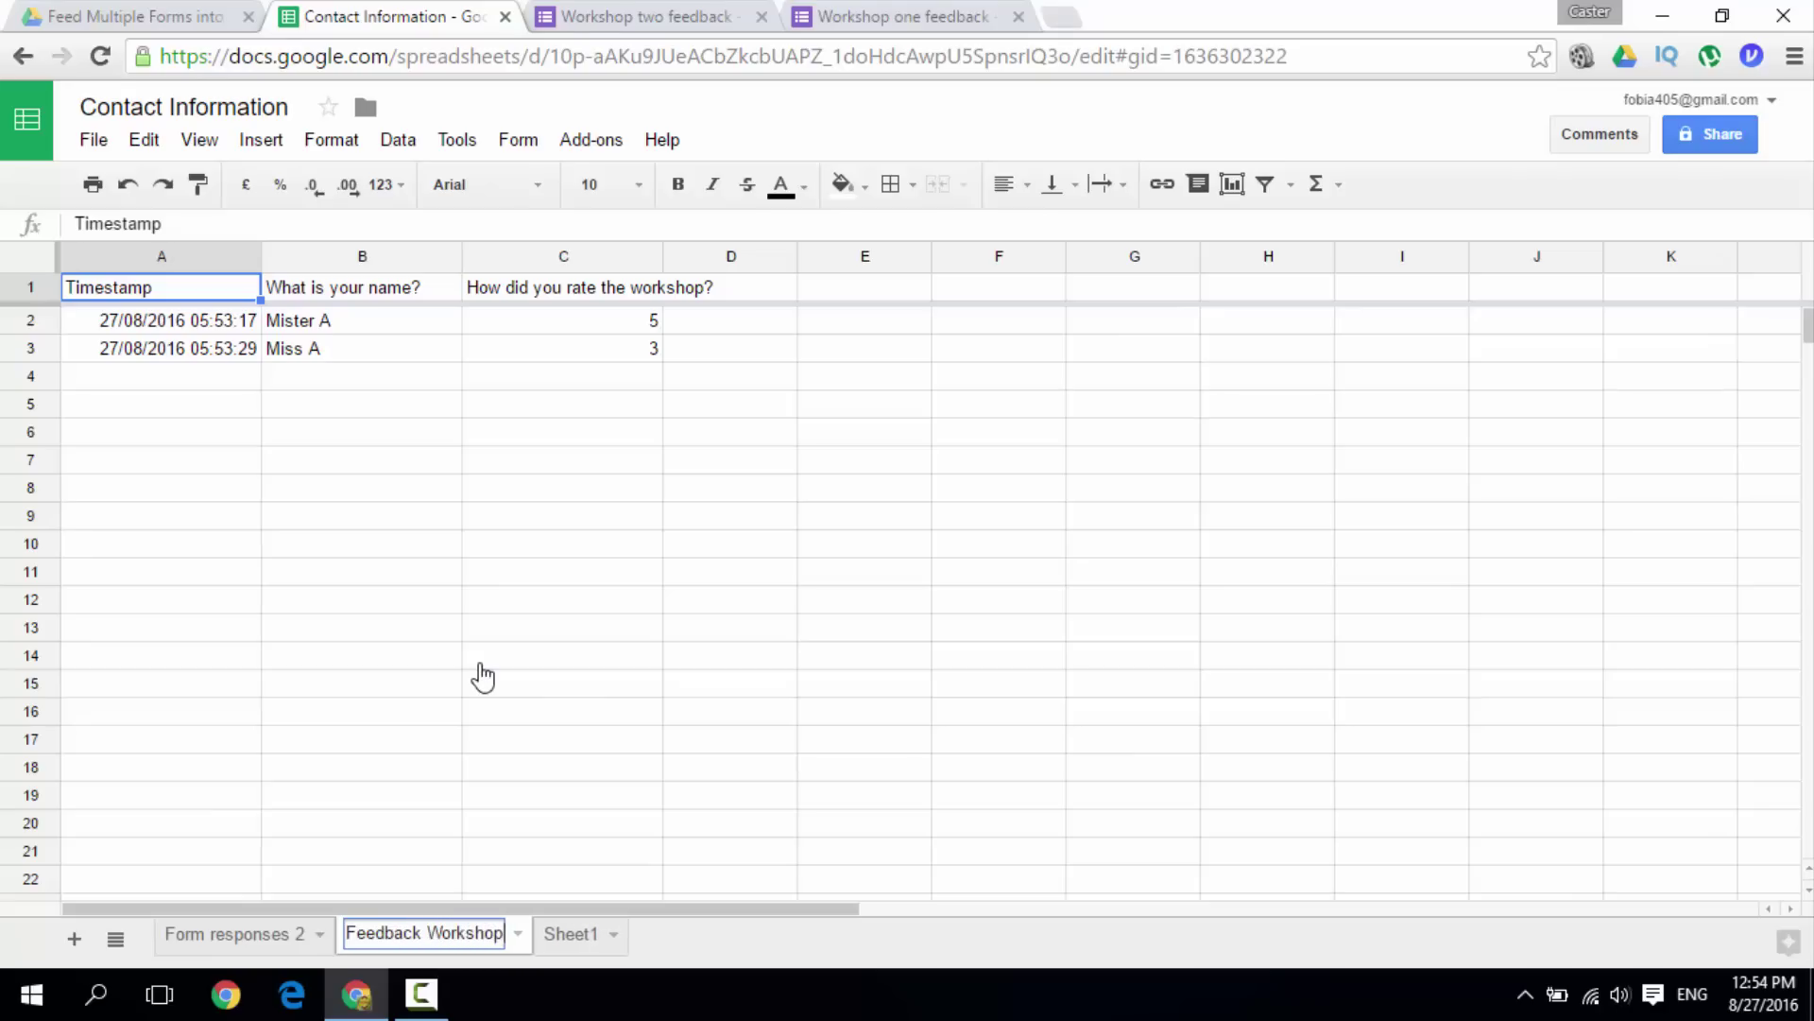
{"action": "type", "text": "1"}
- Rename the "Form responses 2" sheet as "Feedback Workshop2"
{"action": "left_click", "coordinate": [265, 940]}
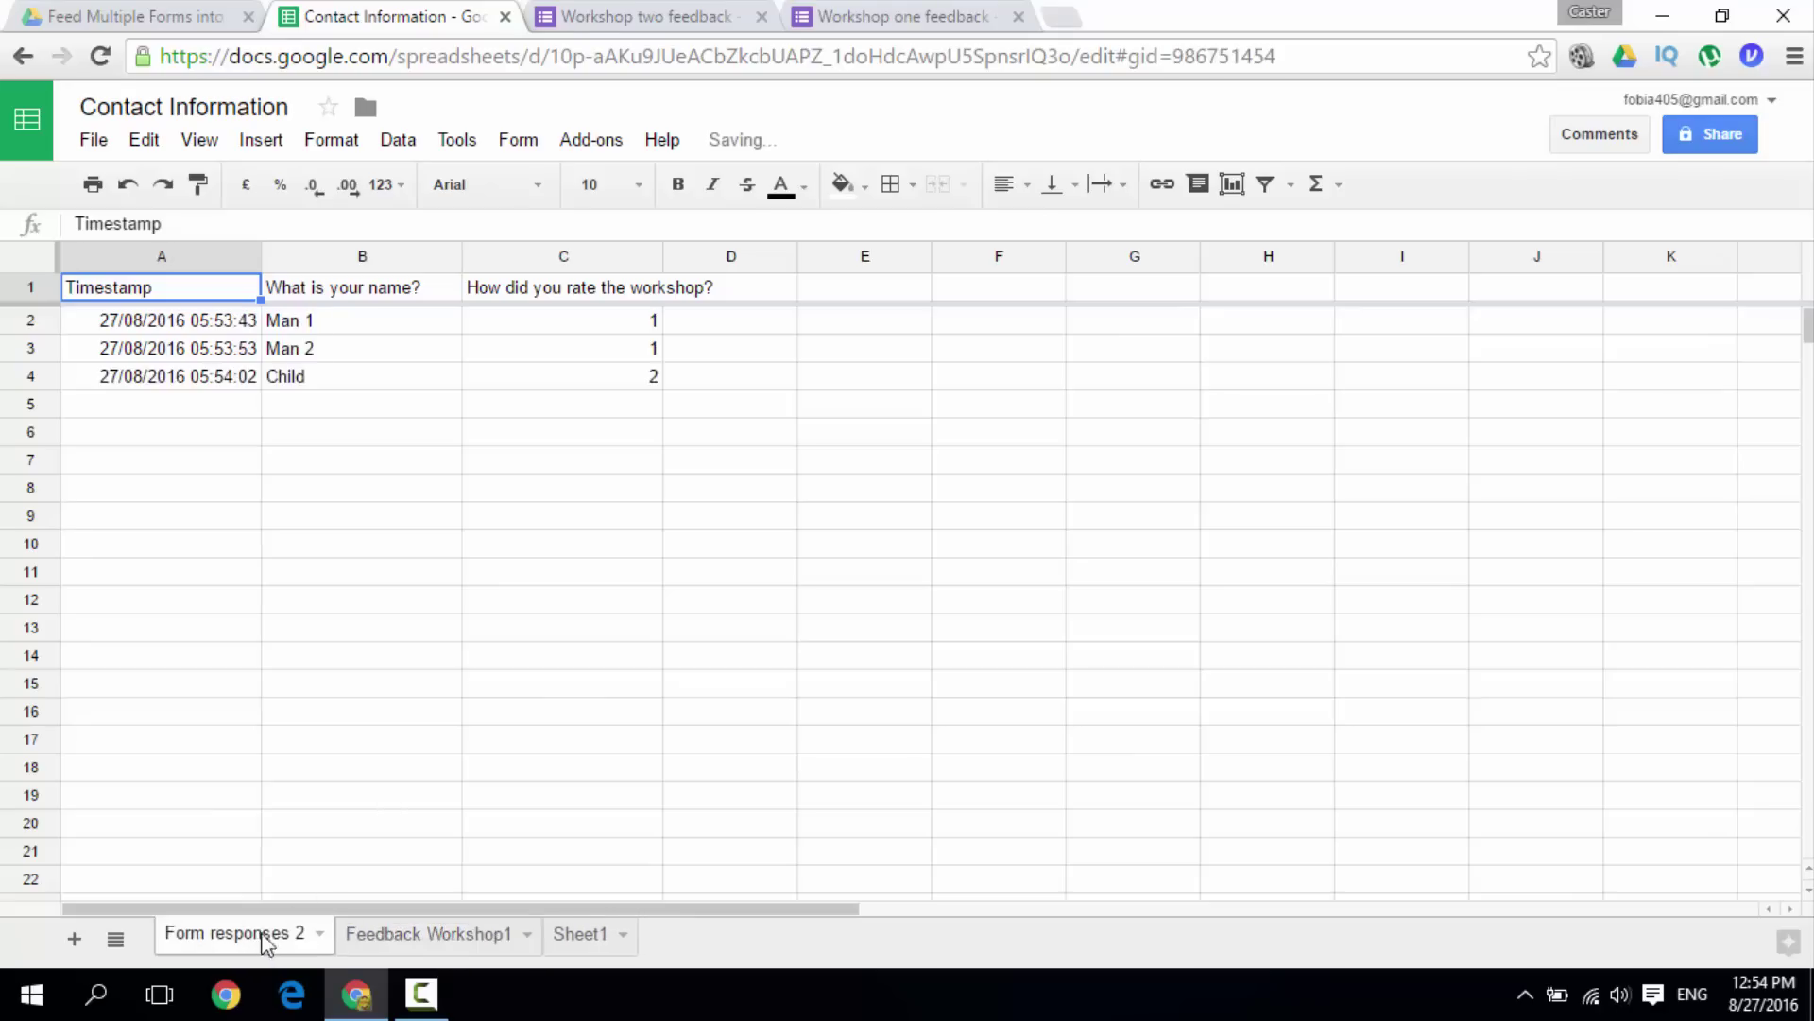
{"action": "right_click", "coordinate": [263, 939]}
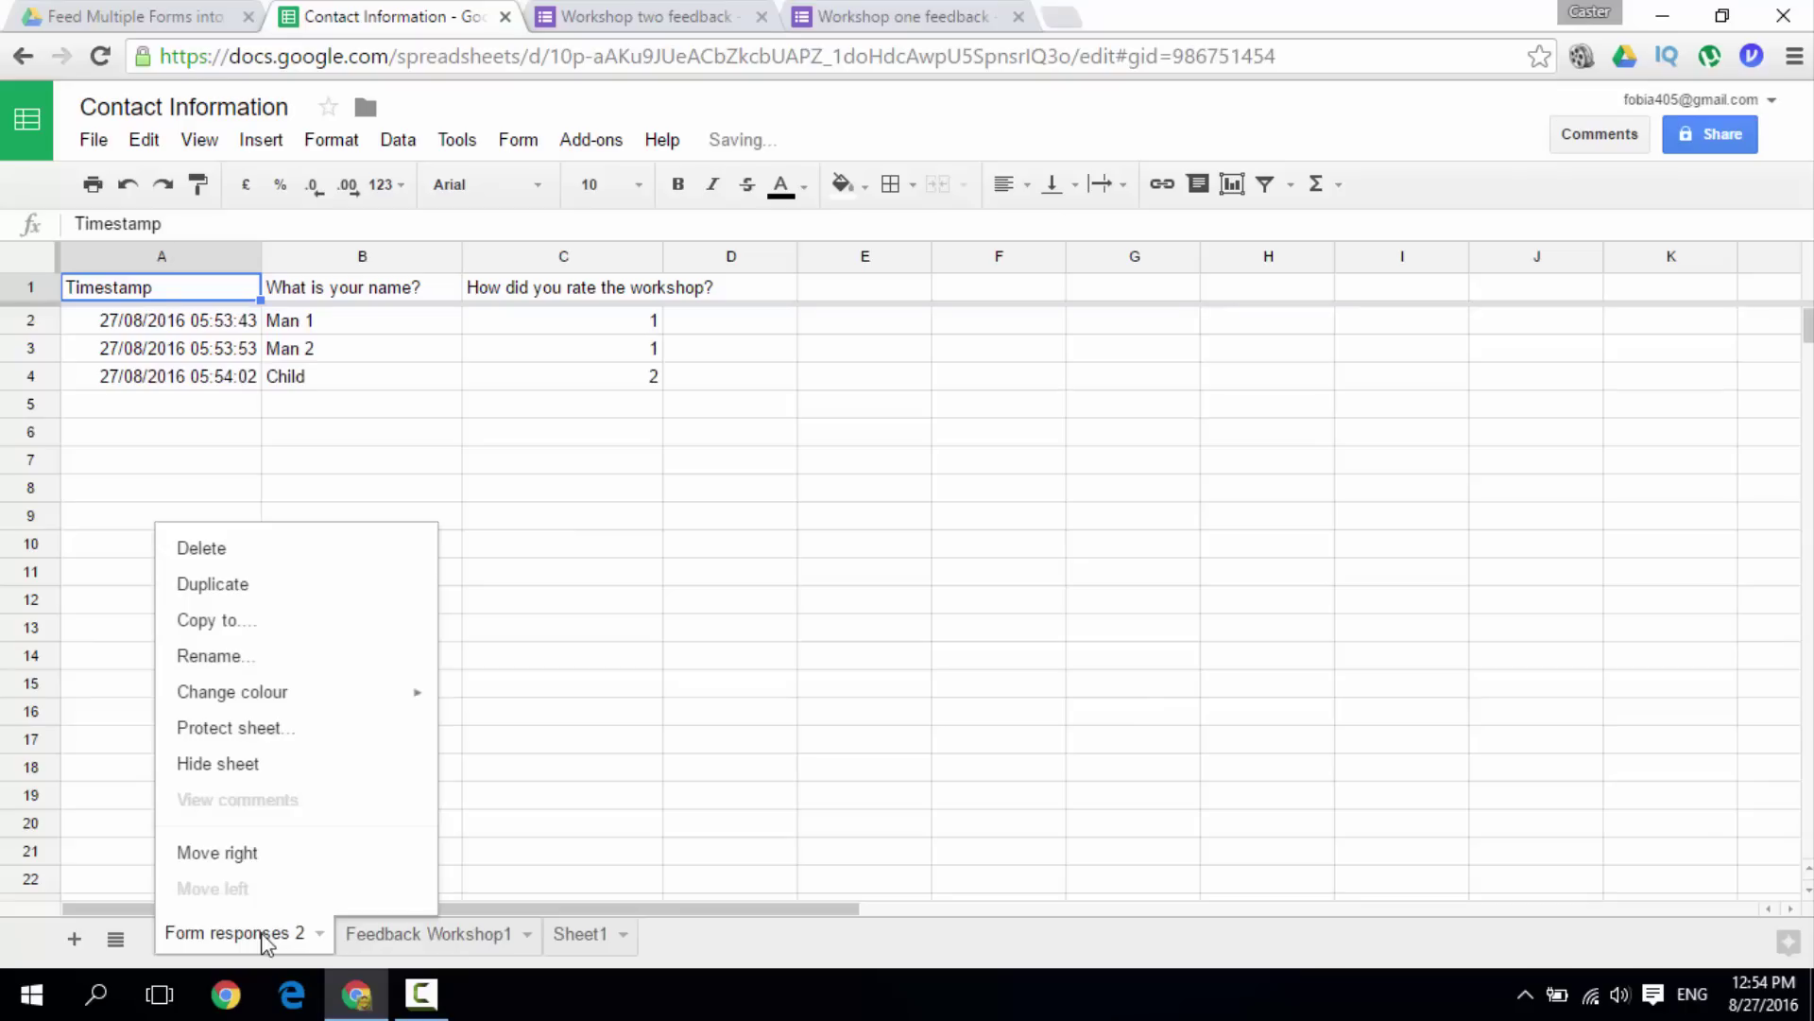
{"action": "left_click", "coordinate": [257, 659]}
{"action": "type", "text": "Fe"}
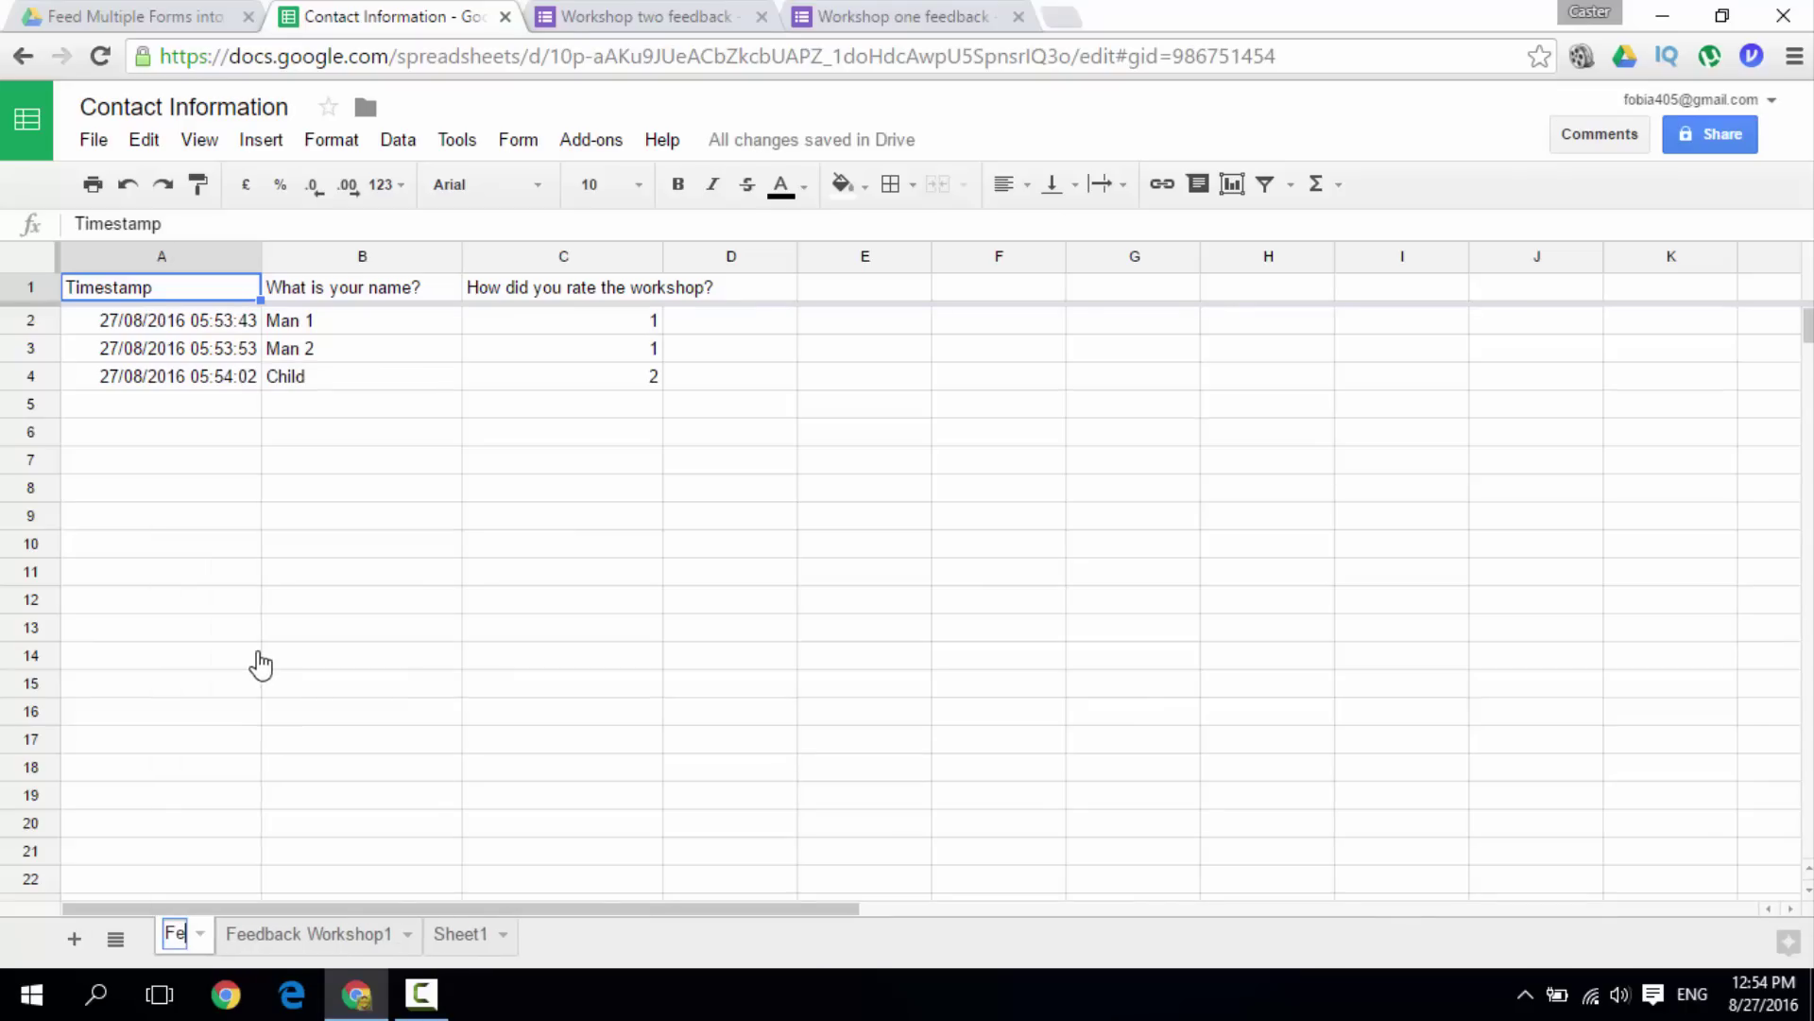
{"action": "type", "text": "edback "}
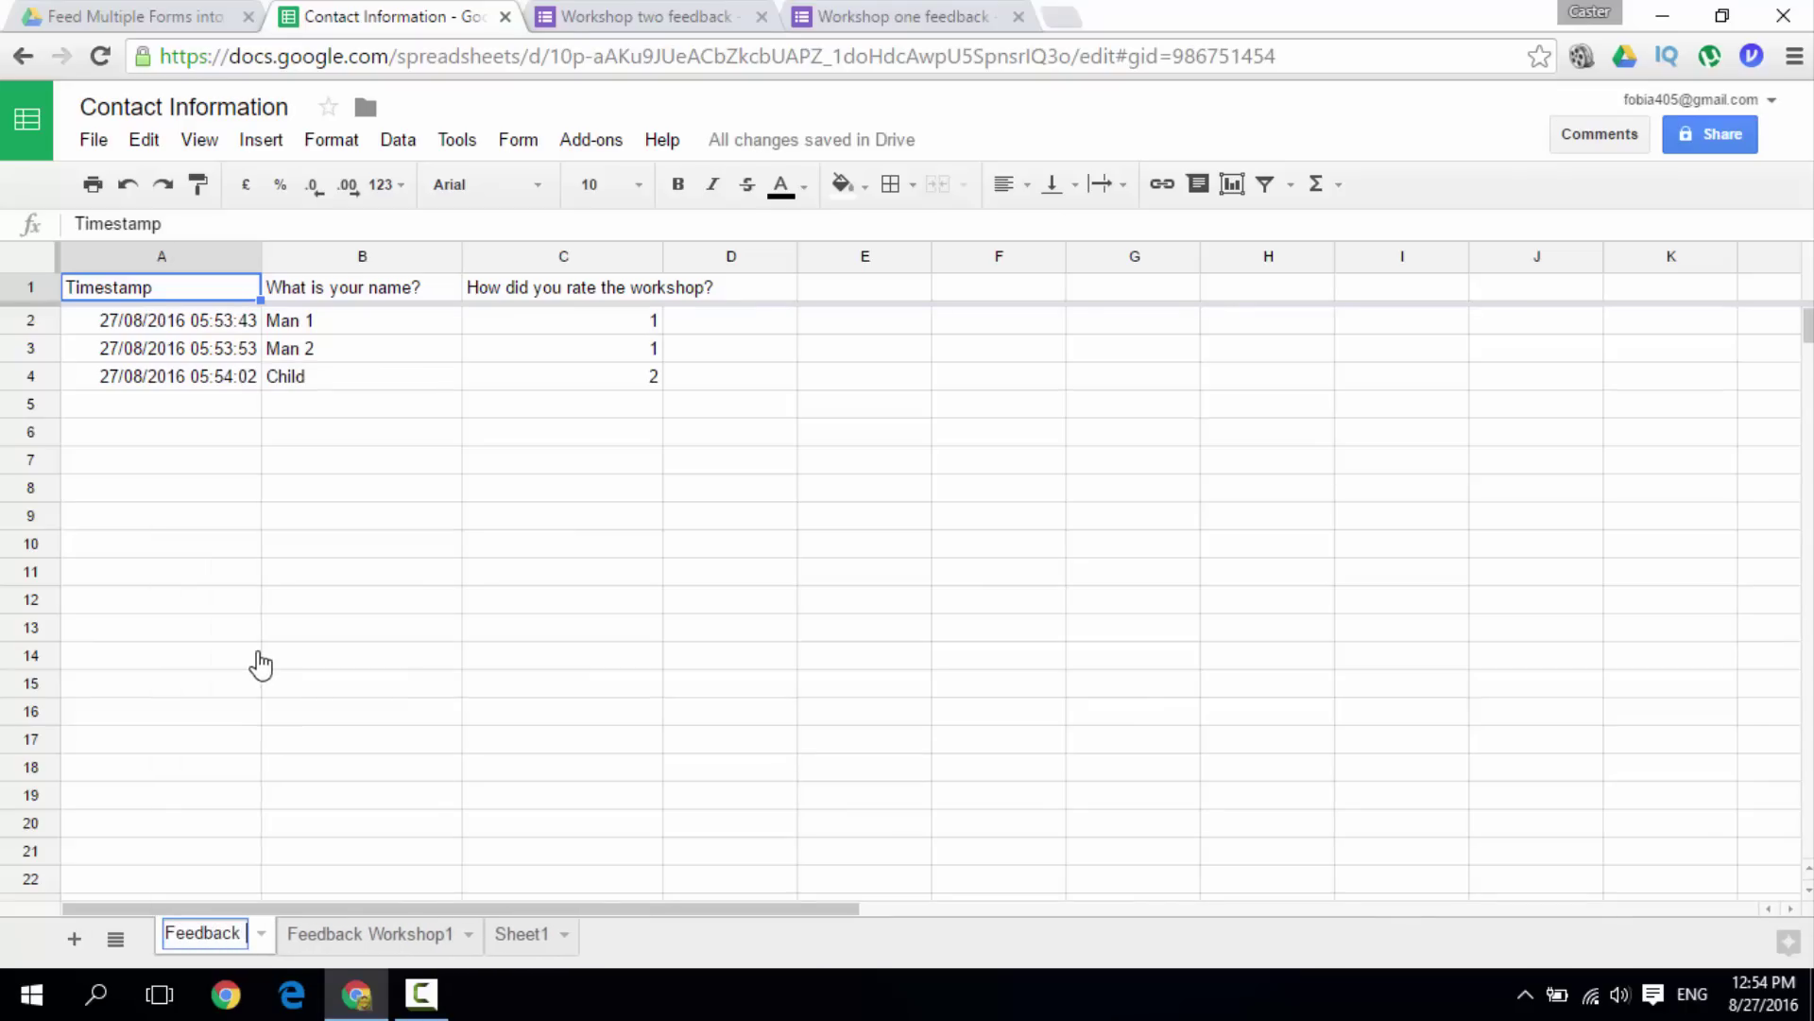
{"action": "type", "text": "Workshop2"}
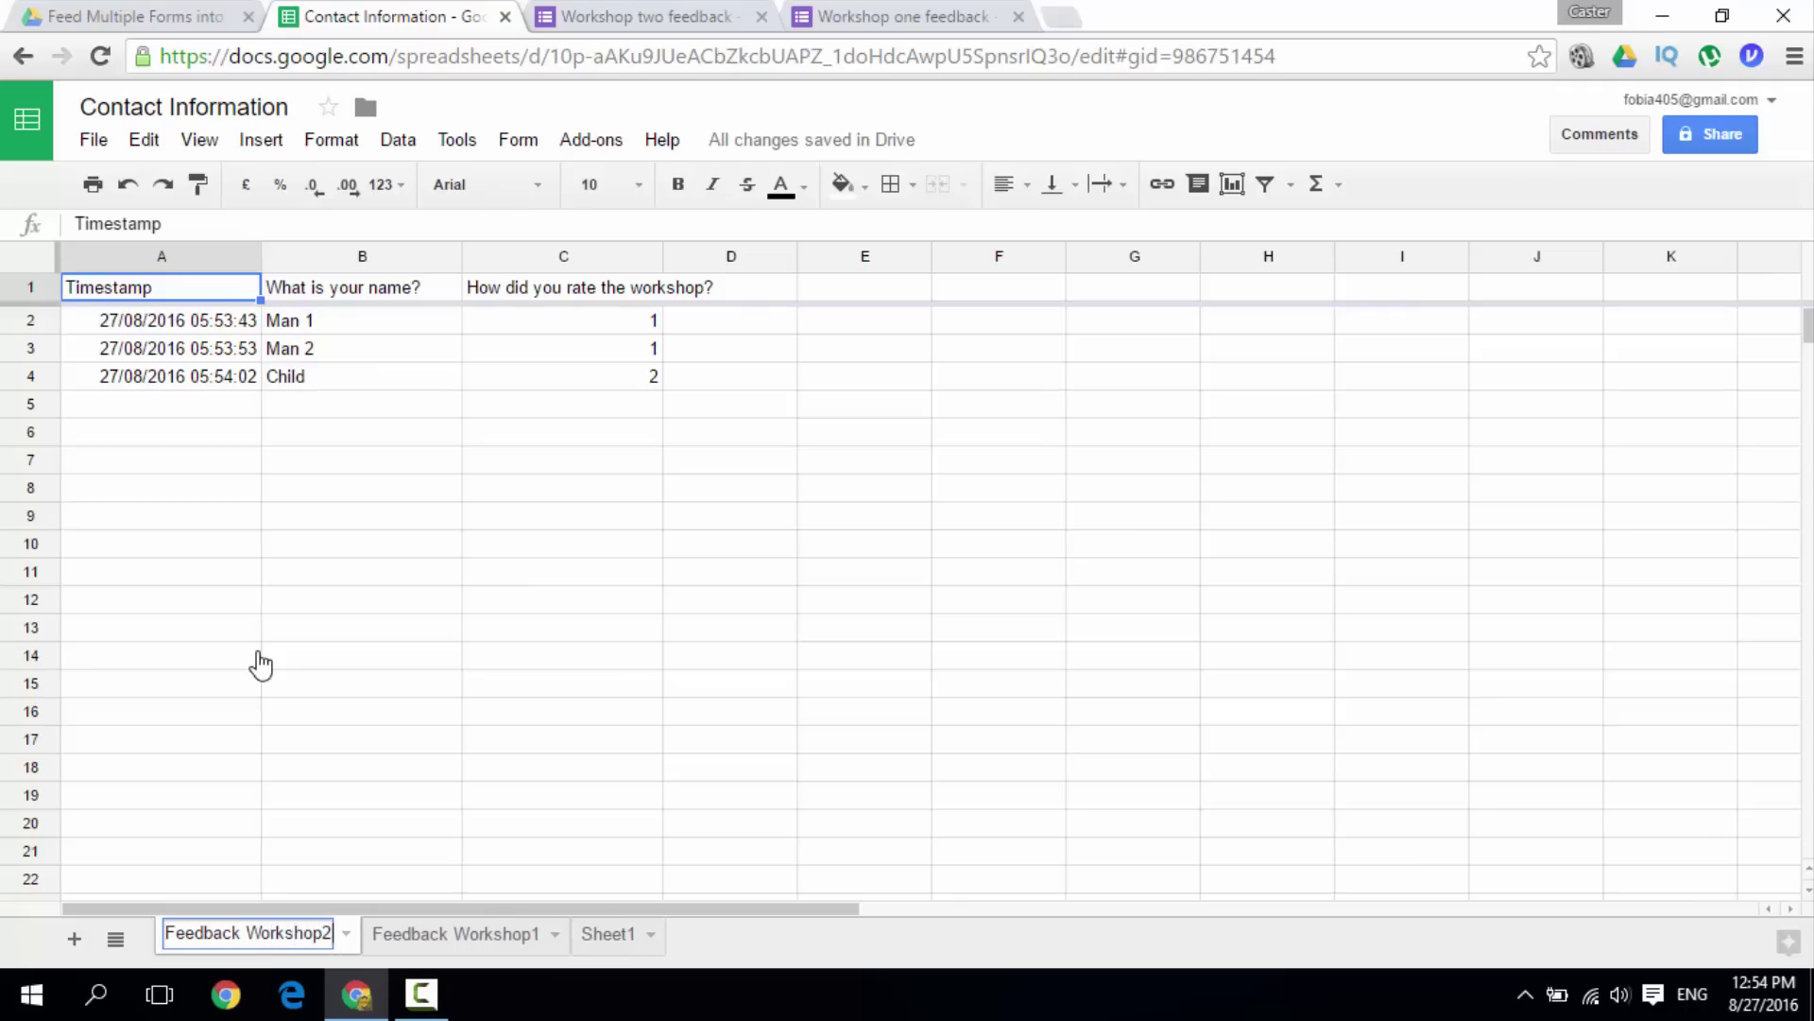
{"action": "left_click", "coordinate": [405, 641]}
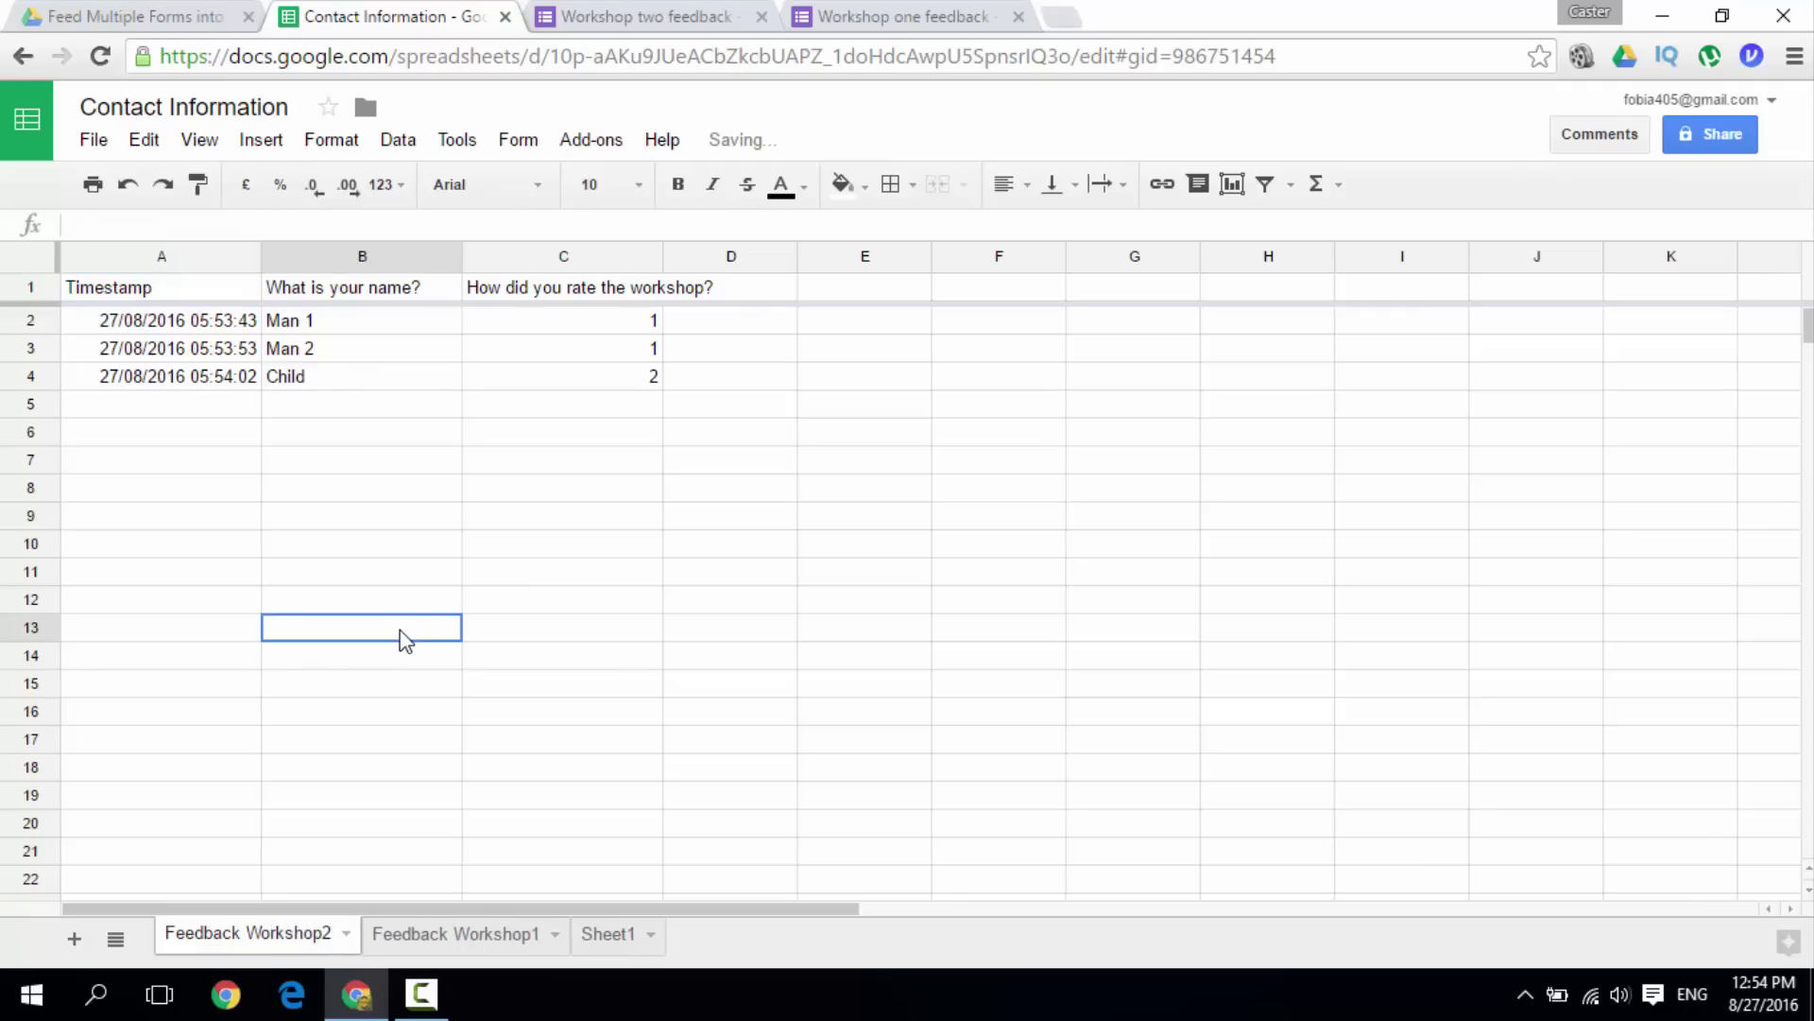